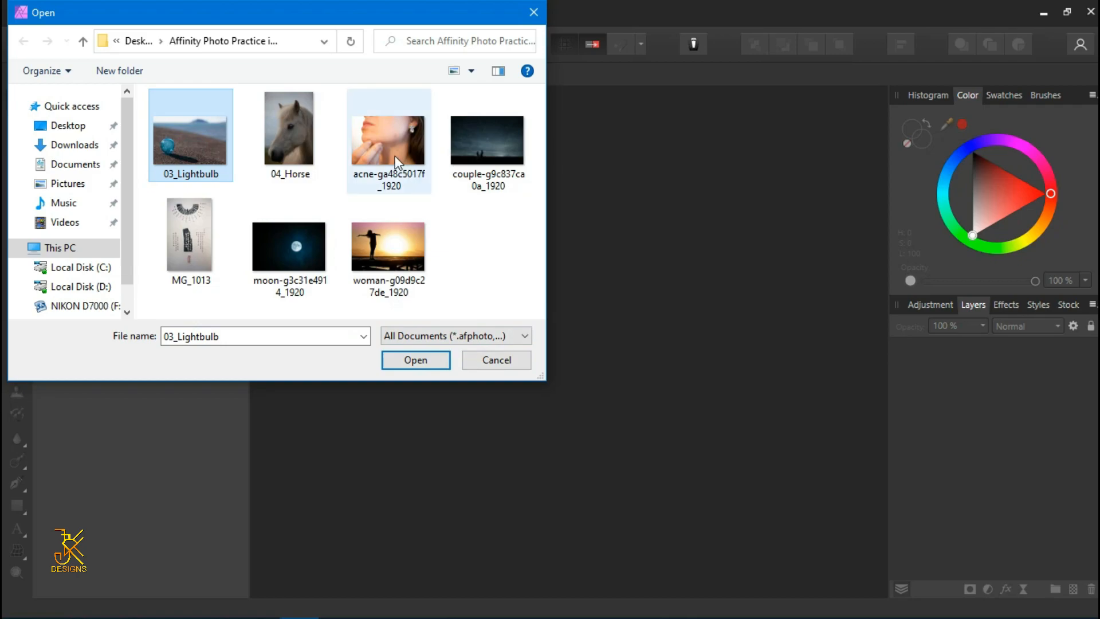
Step: Open the images 03_Lightbulb, acne-ga48c5017f_1920, moon-g3c31e4914_1920 and couple-g9c837ca0a_1920 together
{"action": "left_click", "coordinate": [311, 223], "text": "ctrl"}
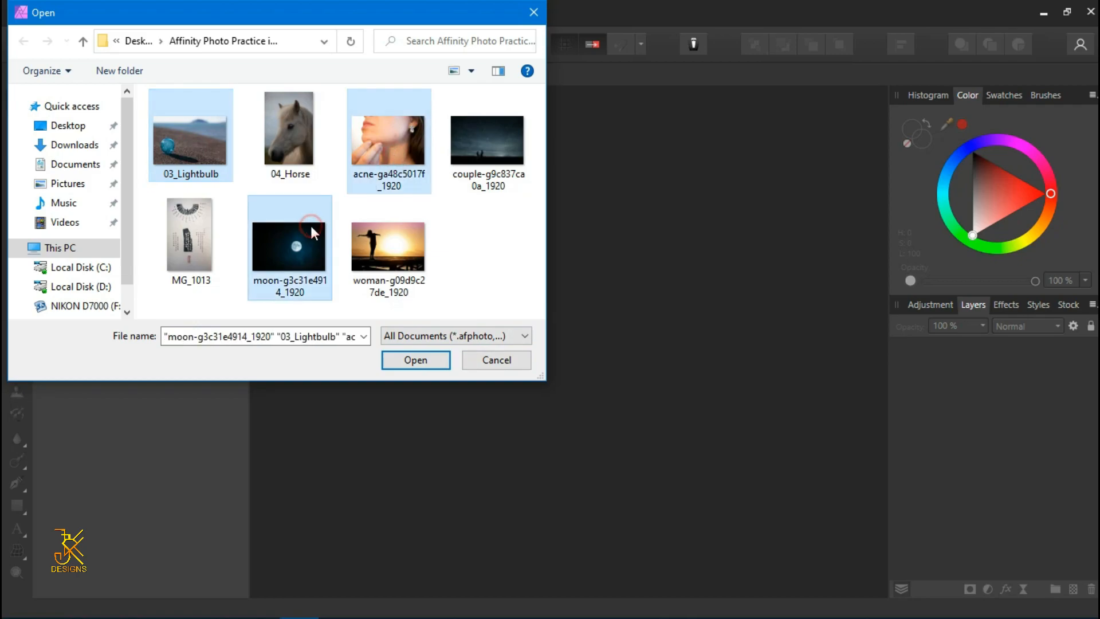
{"action": "left_click", "coordinate": [451, 163], "text": "ctrl"}
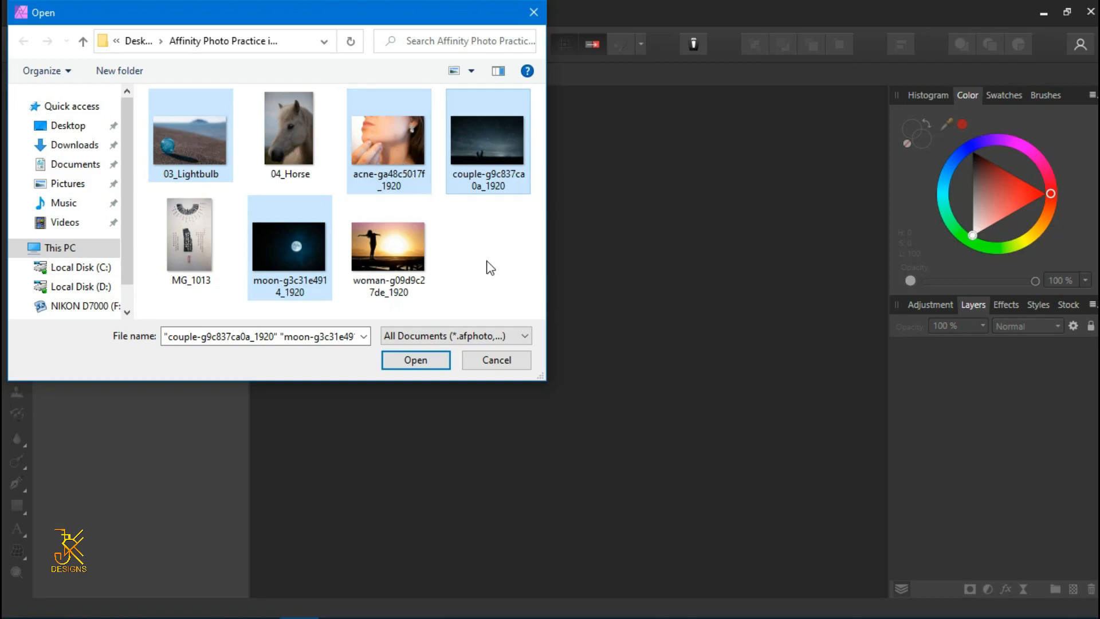
{"action": "left_click", "coordinate": [416, 361]}
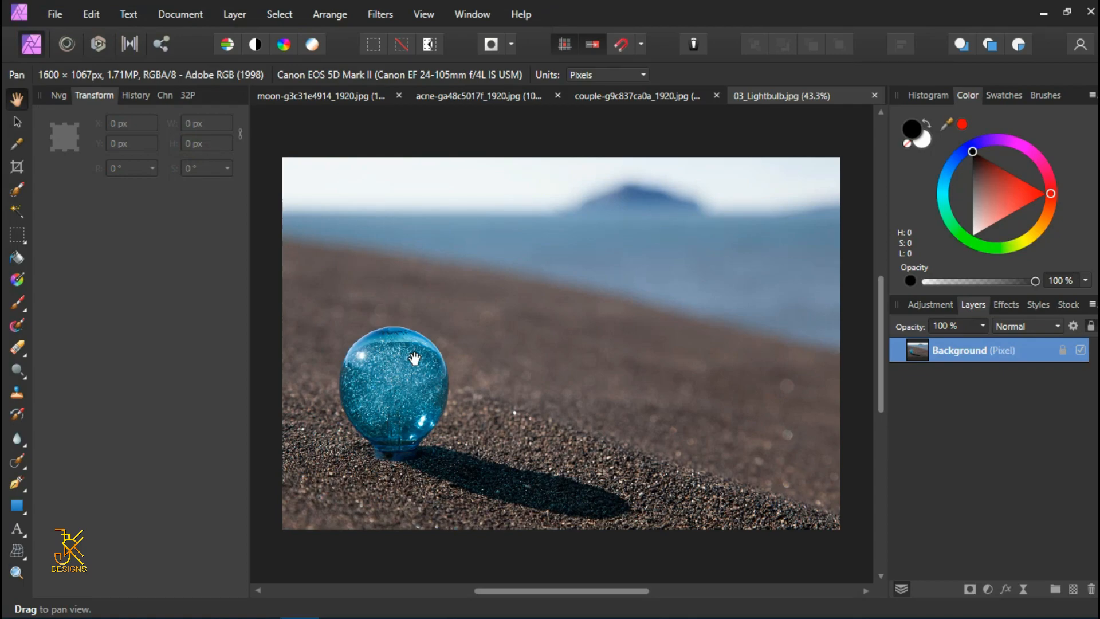
Step: Look through the four open images by switching between the couple, acne, moon and Lightbulb documents
{"action": "left_click", "coordinate": [657, 97]}
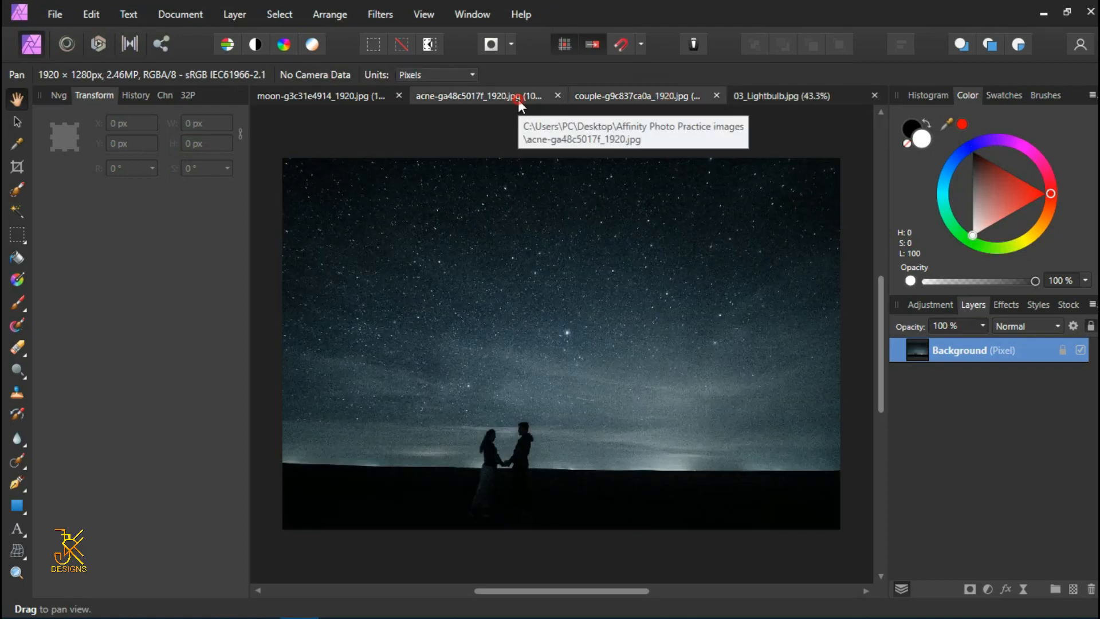
{"action": "left_click", "coordinate": [518, 99]}
{"action": "left_click", "coordinate": [308, 94]}
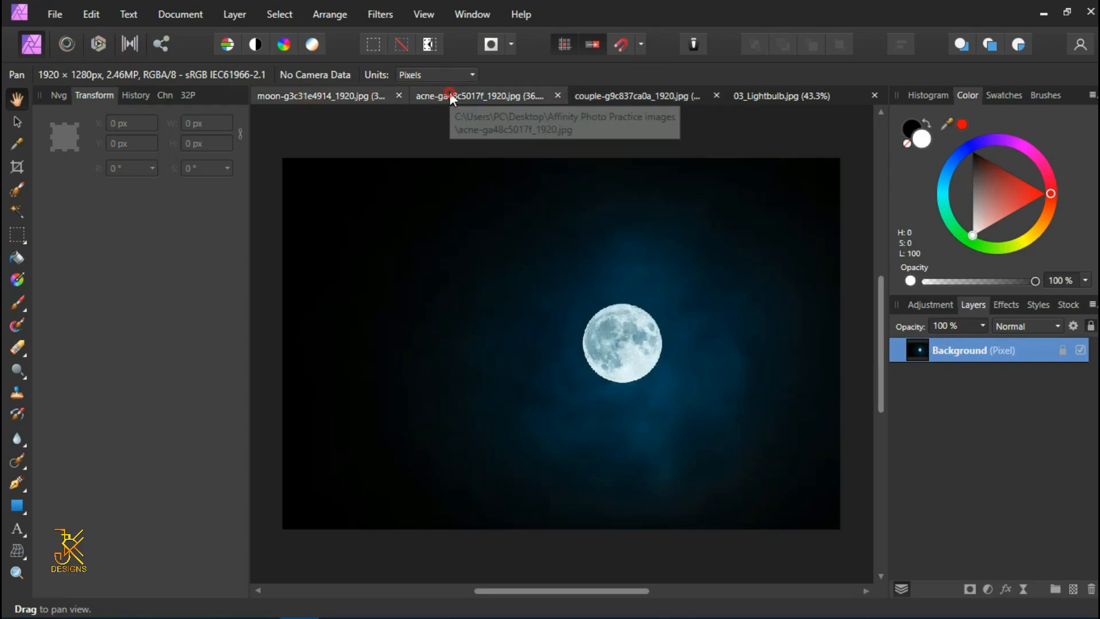
{"action": "left_click", "coordinate": [451, 98]}
{"action": "left_click", "coordinate": [633, 99]}
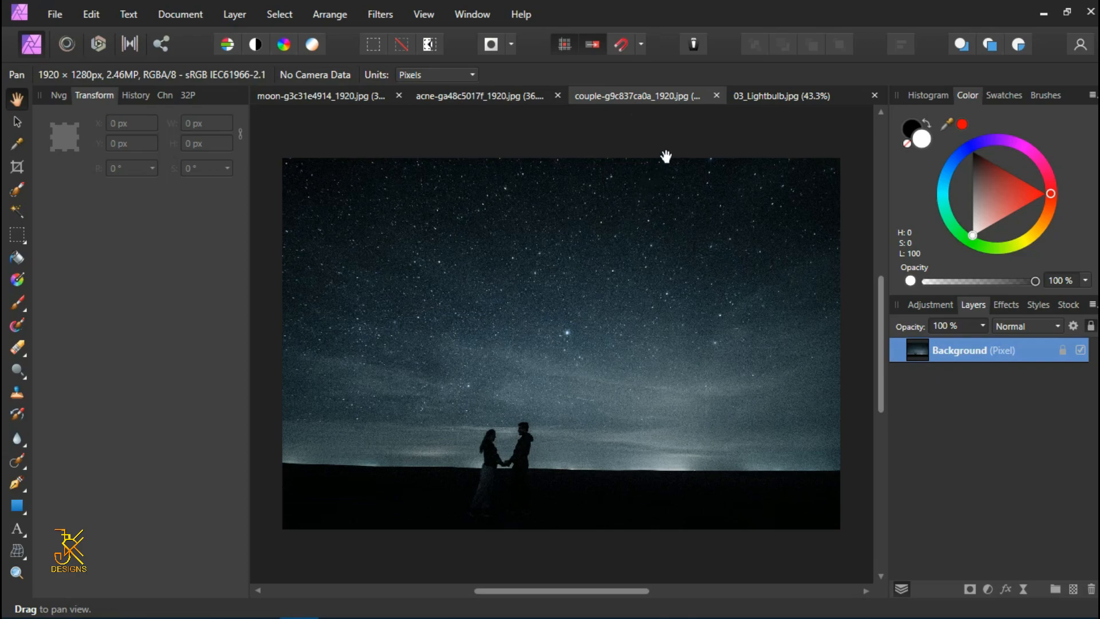
{"action": "left_click", "coordinate": [513, 98]}
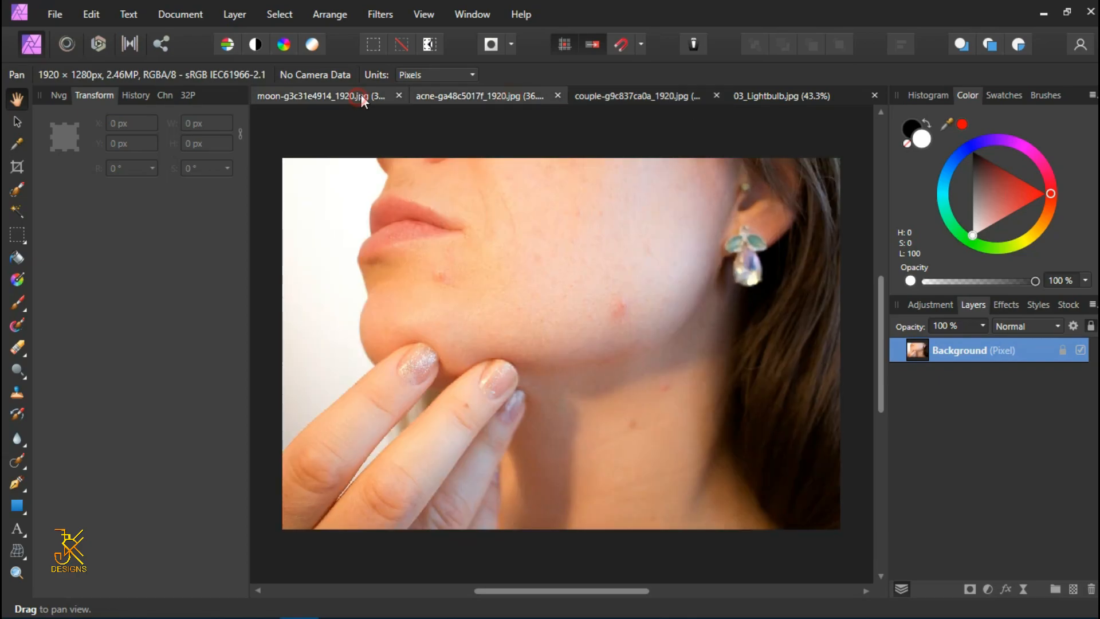
{"action": "left_click", "coordinate": [361, 95]}
{"action": "left_click", "coordinate": [807, 99]}
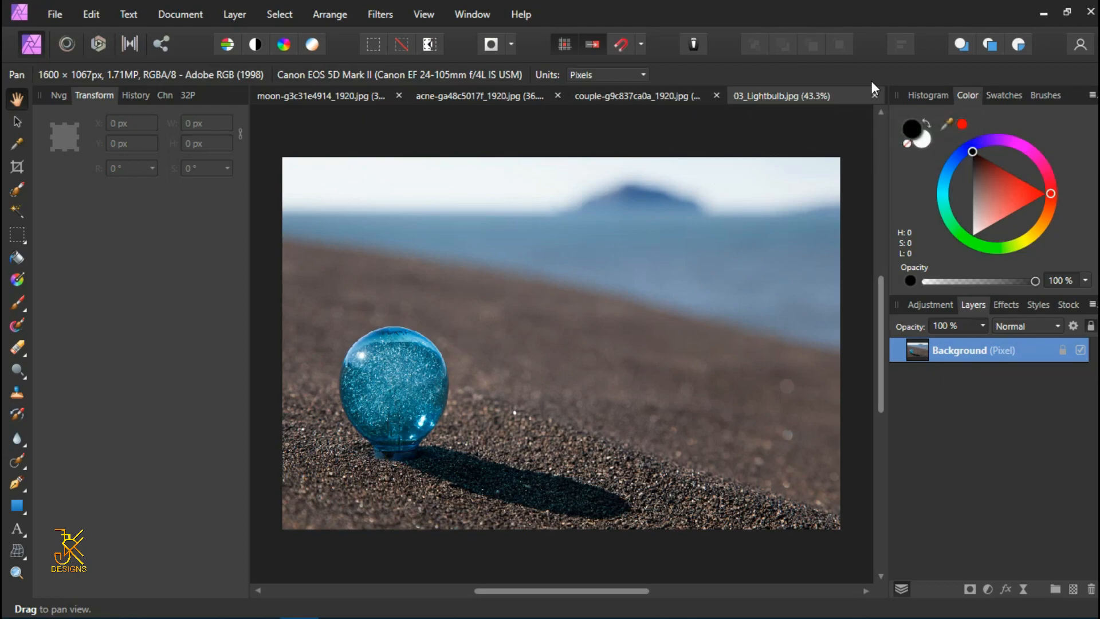
Step: Close the Lightbulb, couple and acne image documents
{"action": "left_click", "coordinate": [876, 98]}
{"action": "left_click", "coordinate": [874, 97]}
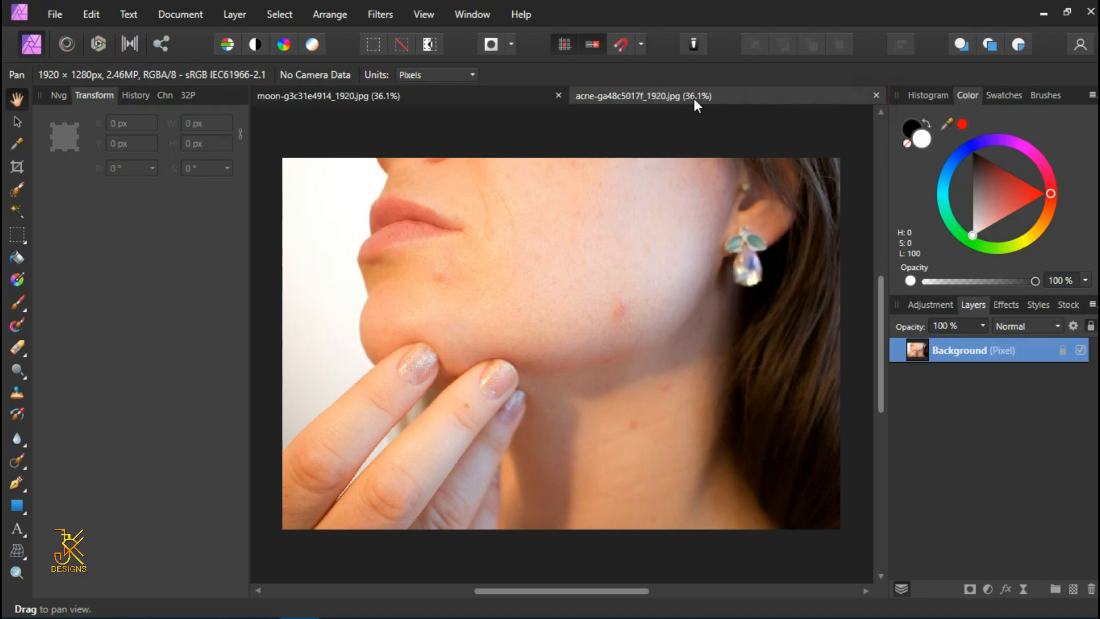
{"action": "left_click", "coordinate": [874, 96]}
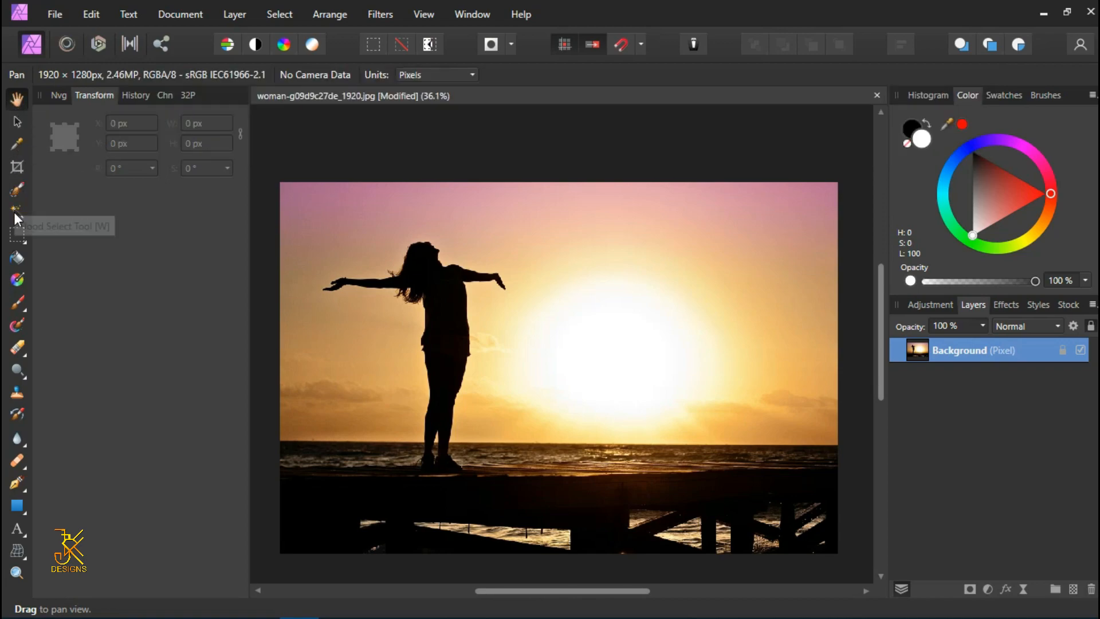
Step: Examine the settings offered by different tools, including the Erase Brush, Paint Brush, Selection Brush, Color Picker, Blur Brush and Pen
{"action": "left_click", "coordinate": [18, 348]}
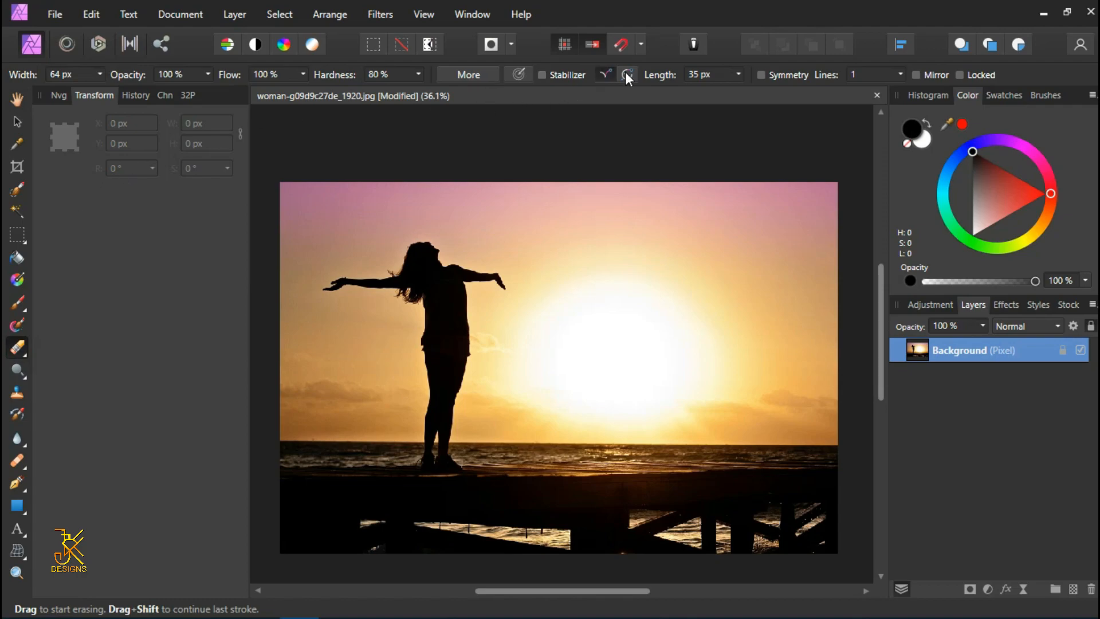
{"action": "left_click", "coordinate": [18, 301]}
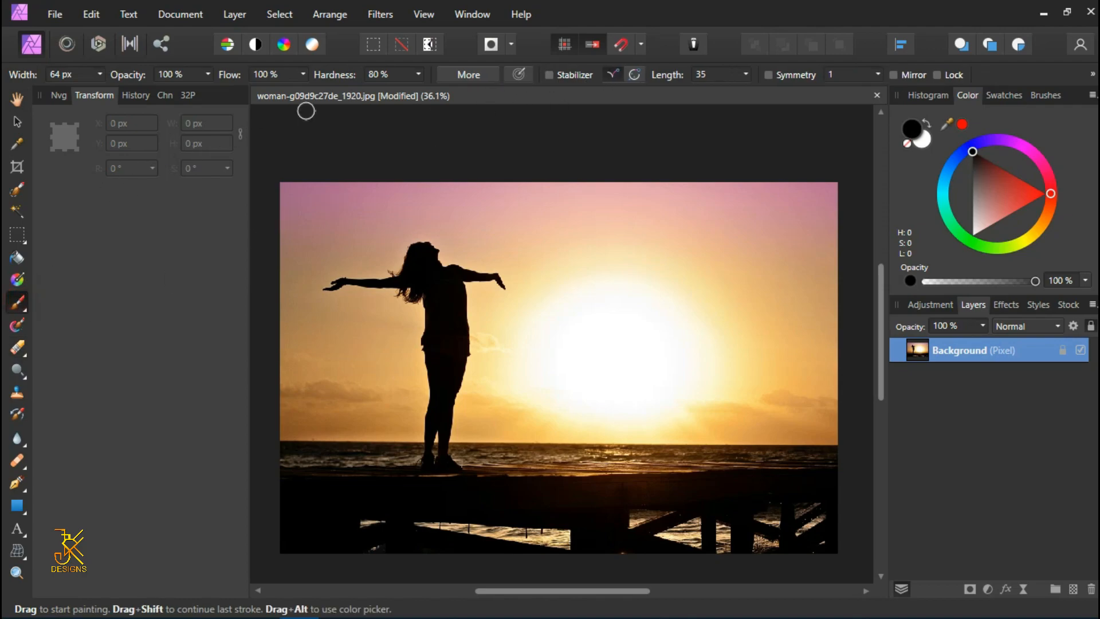
{"action": "left_click", "coordinate": [17, 191]}
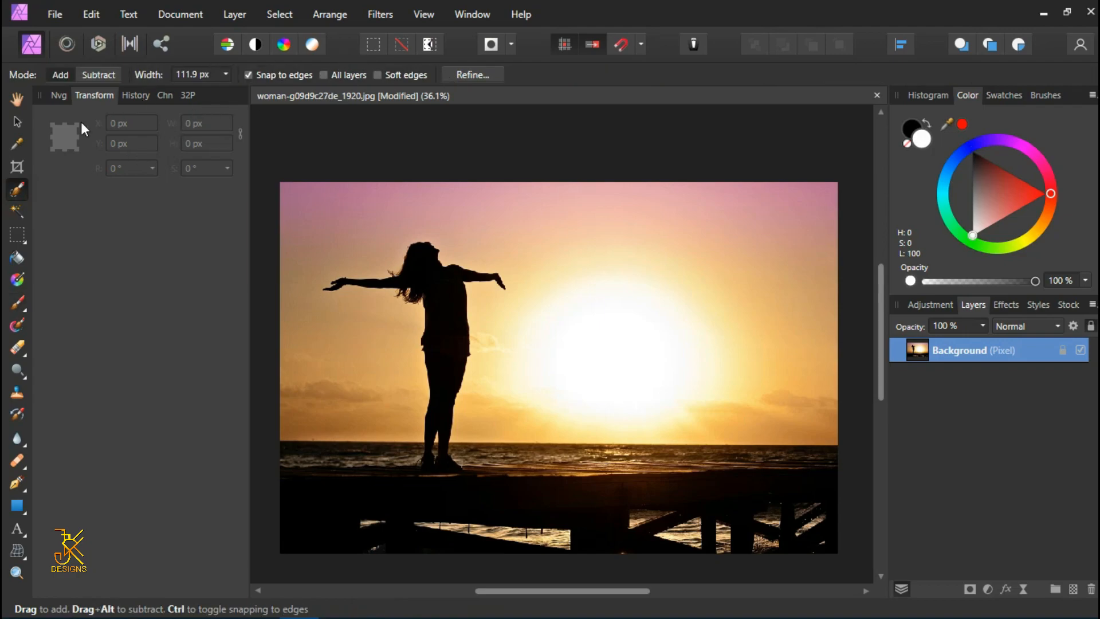
{"action": "left_click", "coordinate": [14, 145]}
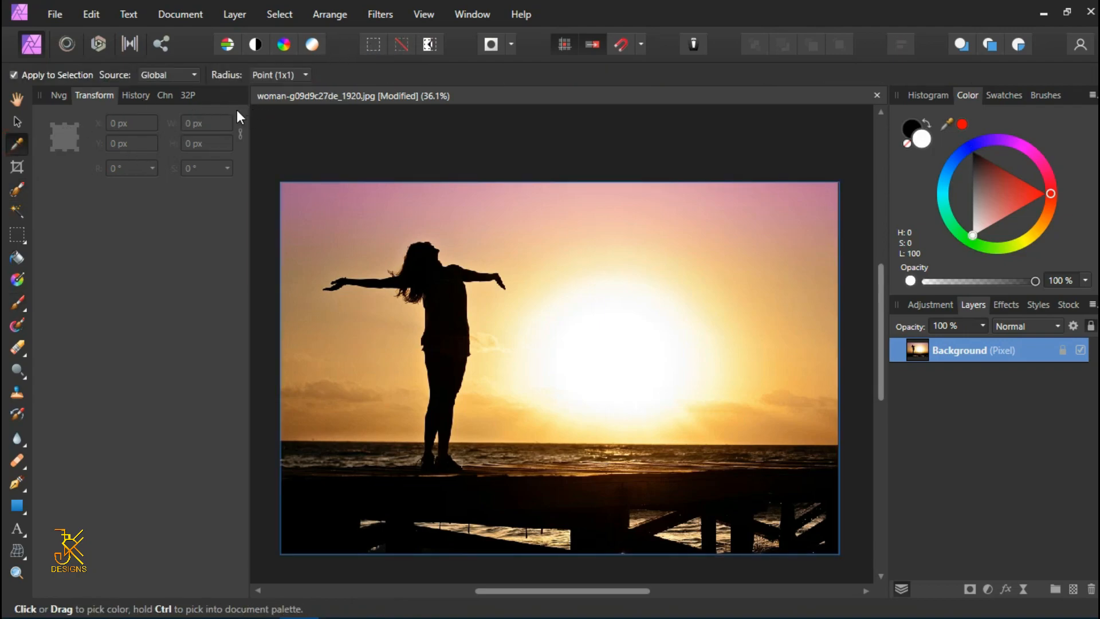
{"action": "left_click", "coordinate": [13, 372]}
{"action": "left_click", "coordinate": [16, 437]}
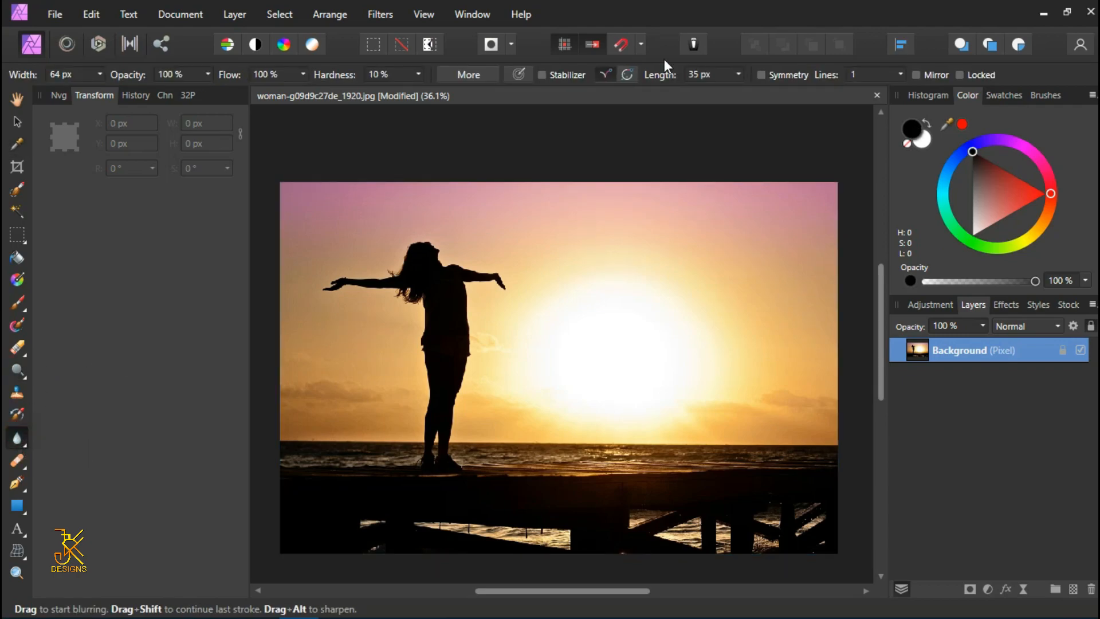
{"action": "left_click", "coordinate": [17, 483]}
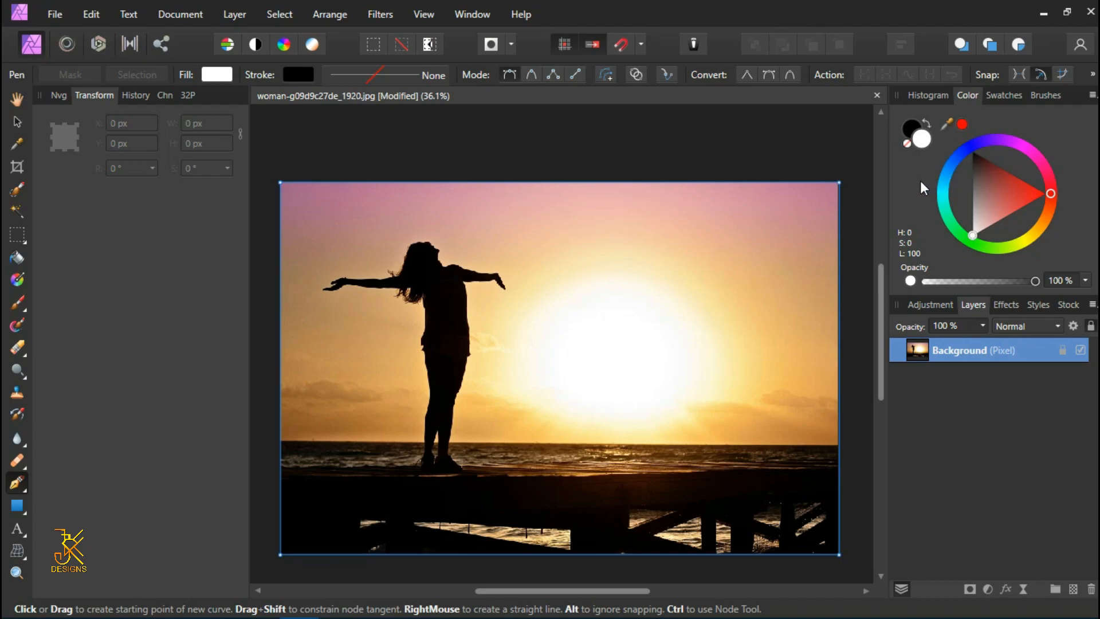
Step: View the Histogram and Color displays, plus the Adjustment list and the Layers of the woman image
{"action": "left_click", "coordinate": [942, 99]}
{"action": "left_click", "coordinate": [966, 97]}
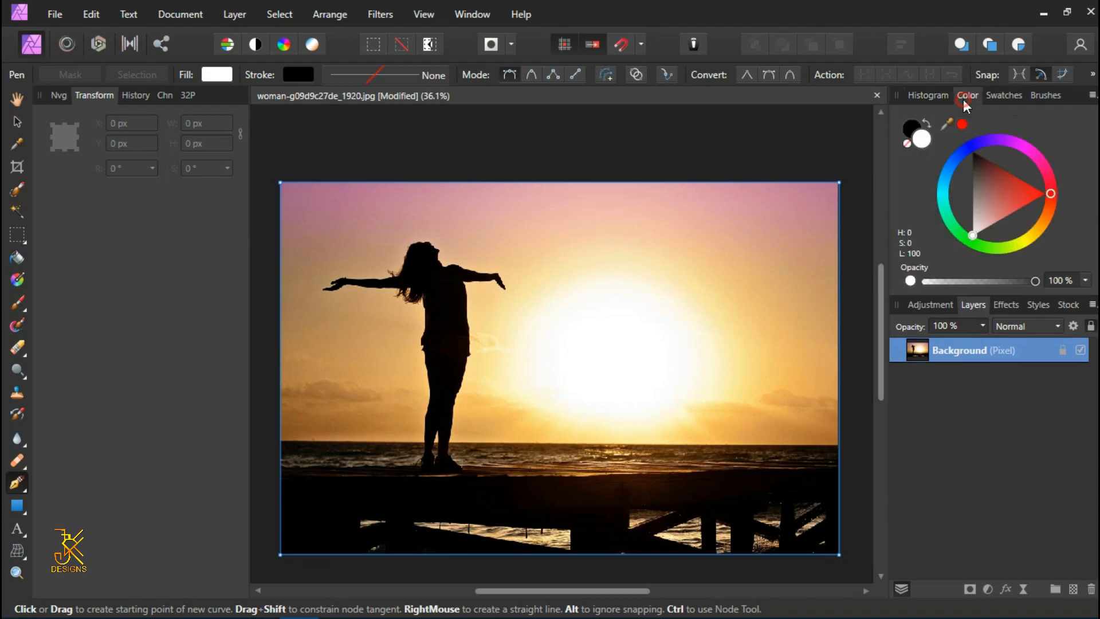
{"action": "left_click", "coordinate": [927, 303]}
{"action": "left_click", "coordinate": [974, 303]}
Step: Review the view and interface display options and open the customization of the tools
{"action": "left_click", "coordinate": [424, 16]}
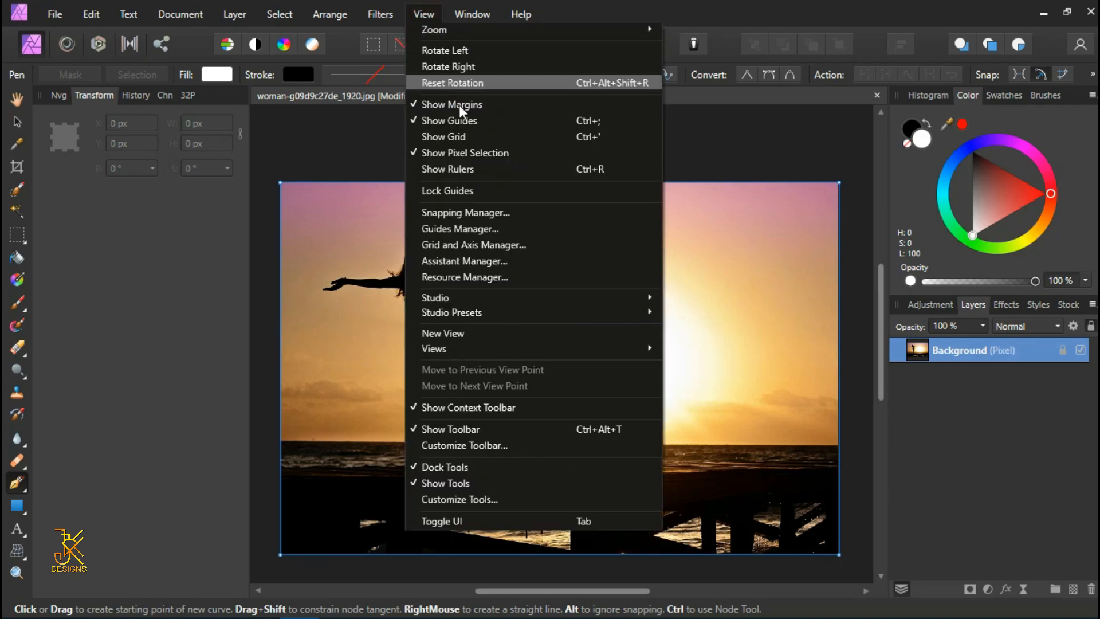
{"action": "mouse_move", "coordinate": [504, 302]}
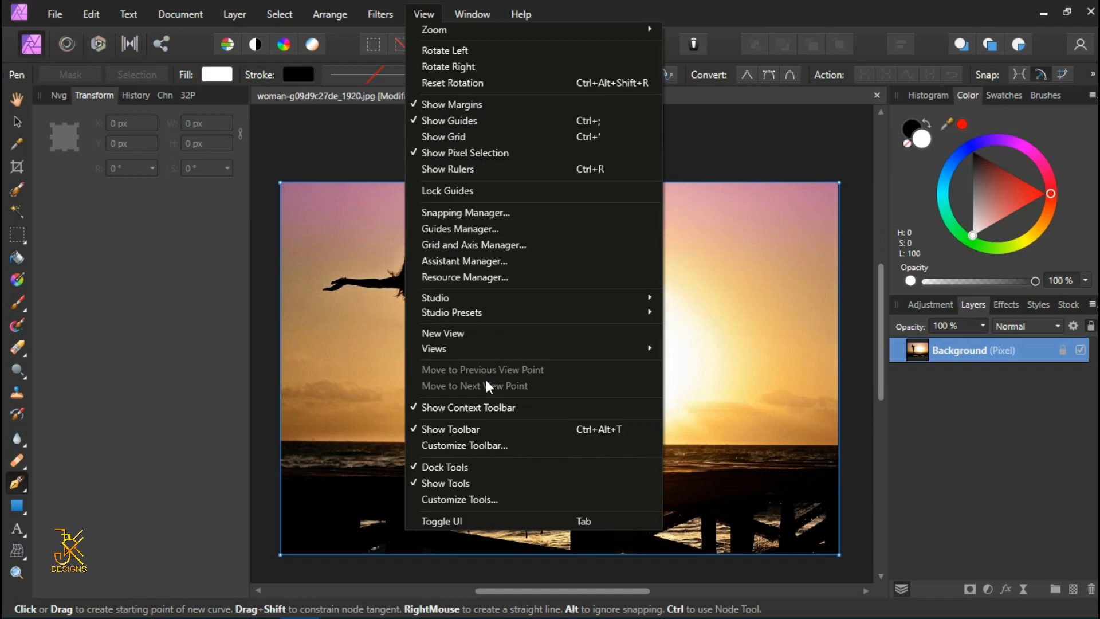
{"action": "left_click", "coordinate": [418, 17]}
{"action": "left_click", "coordinate": [419, 17]}
{"action": "left_click", "coordinate": [419, 19]}
{"action": "left_click", "coordinate": [419, 18]}
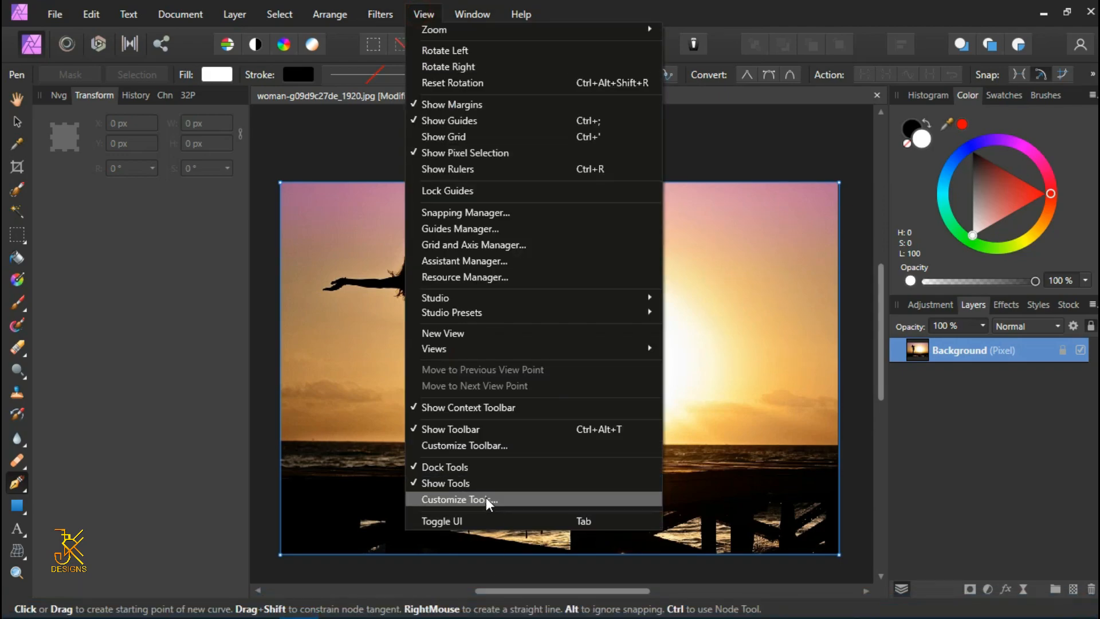
{"action": "left_click", "coordinate": [485, 499]}
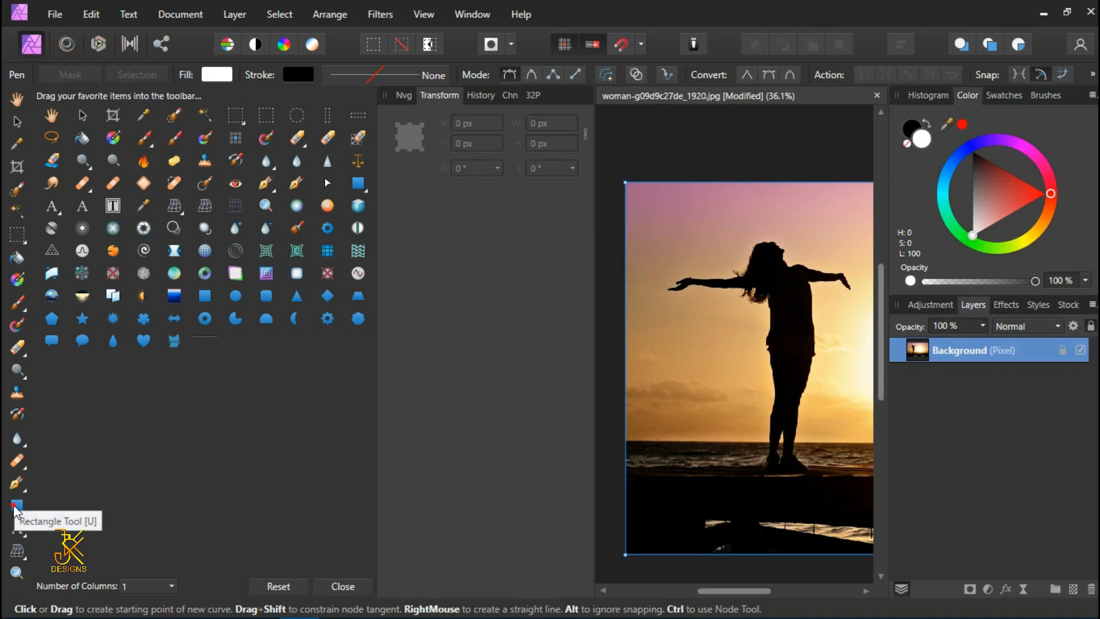
Step: Remove the Rectangle and mesh warp tools from the tool set and add the purple nested-squares and blue globe items
{"action": "left_click_drag", "start_coordinate": [15, 510], "coordinate": [263, 393]}
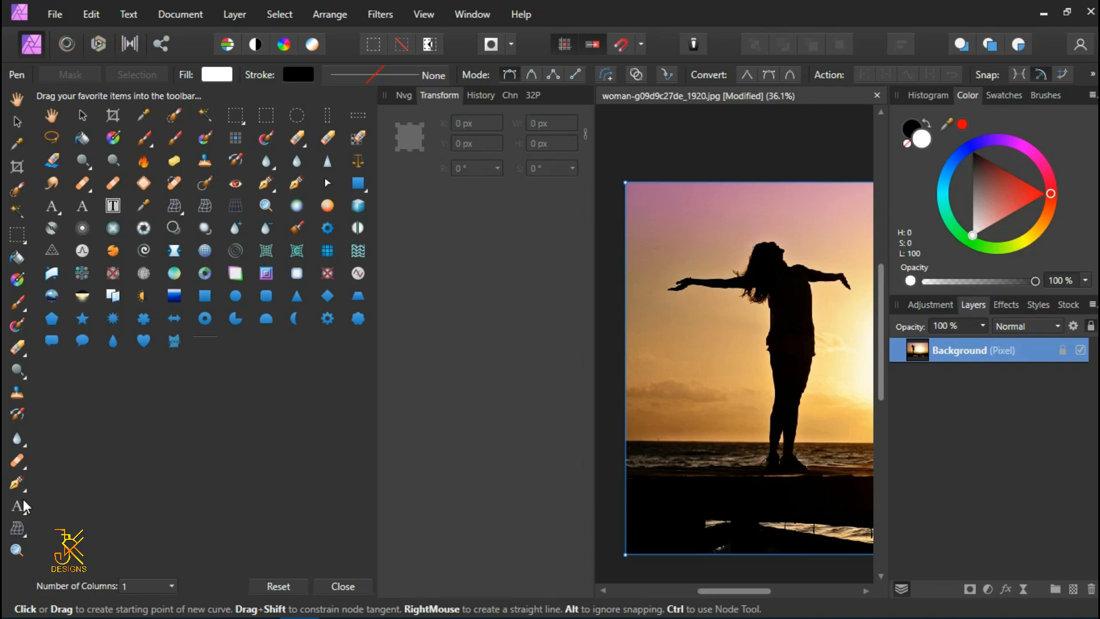
{"action": "left_click_drag", "start_coordinate": [17, 526], "coordinate": [213, 406]}
{"action": "left_click_drag", "start_coordinate": [267, 274], "coordinate": [16, 483]}
{"action": "left_click_drag", "start_coordinate": [203, 252], "coordinate": [10, 484]}
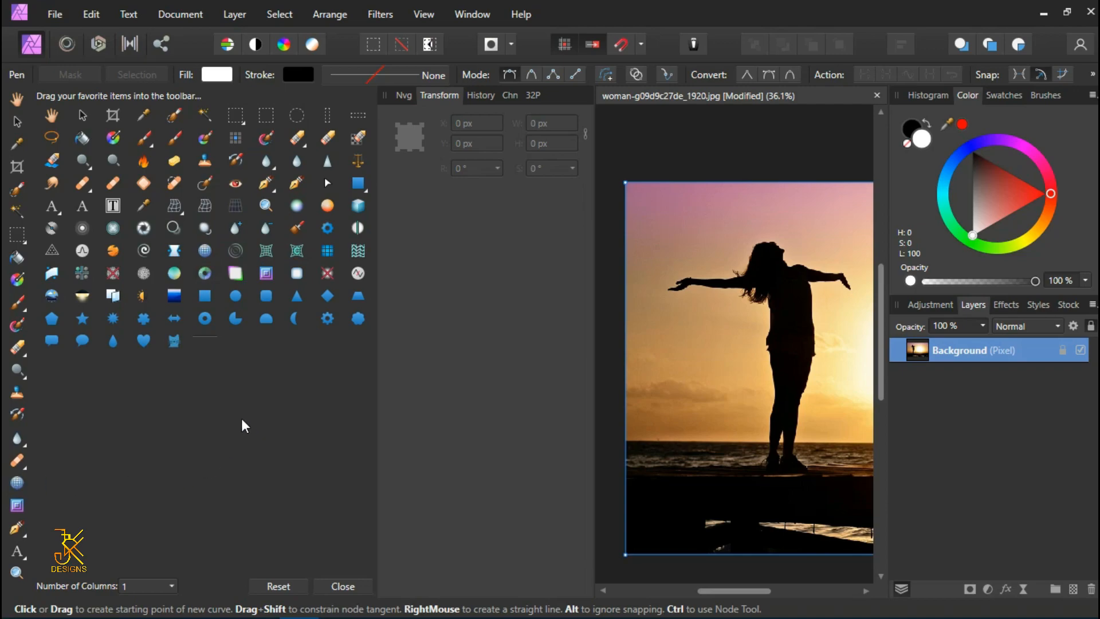
Step: Set the number of tool columns to 2
{"action": "left_click", "coordinate": [170, 588]}
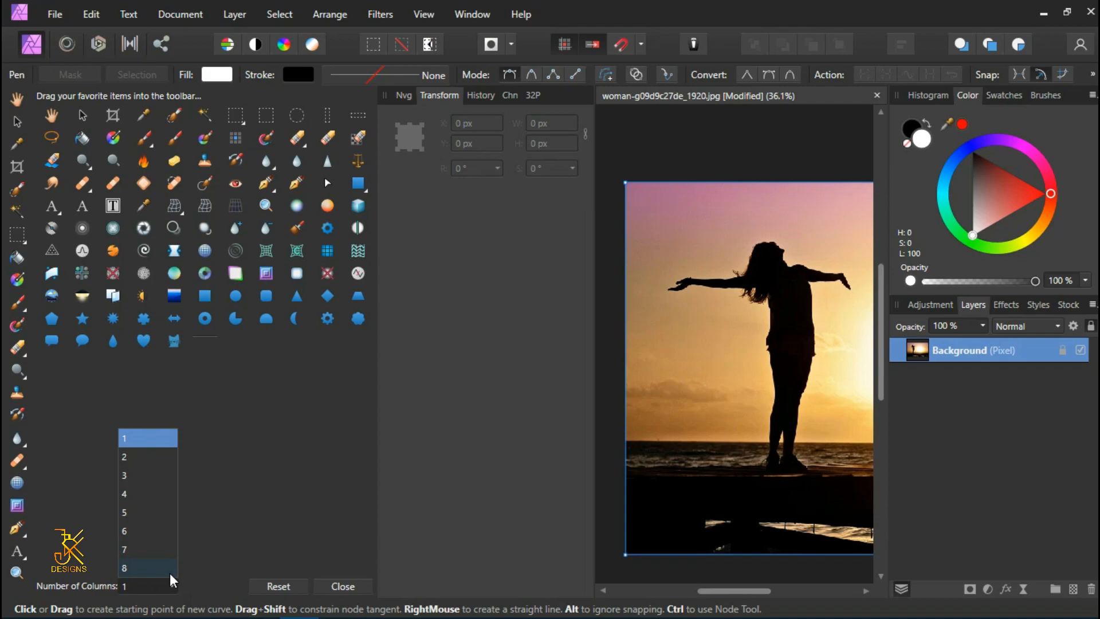
{"action": "left_click", "coordinate": [140, 458]}
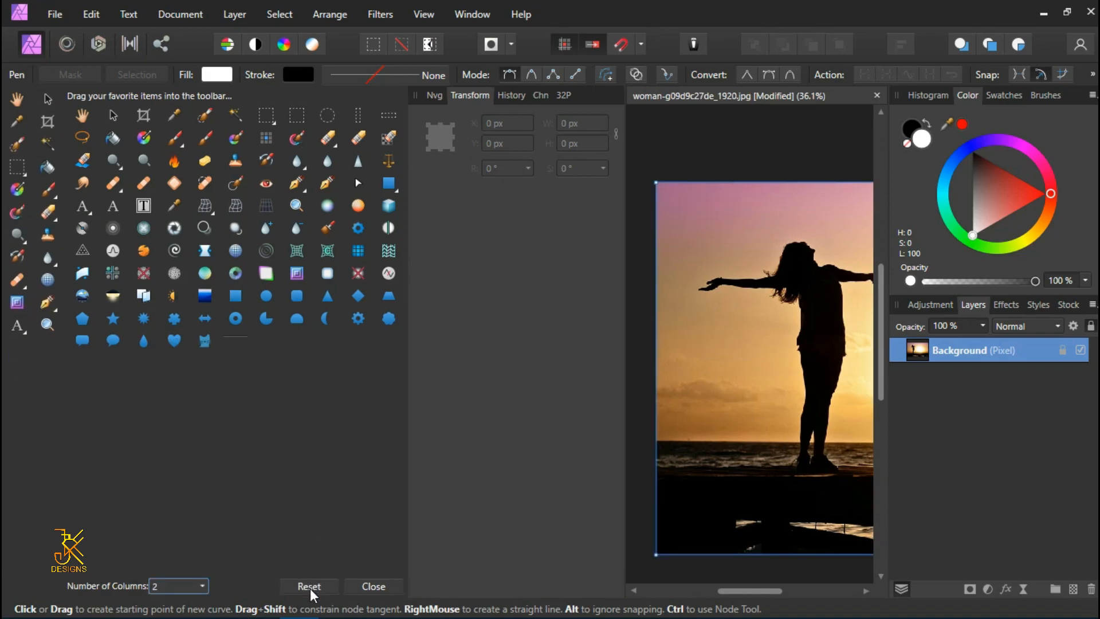
Step: Reset the tool set to its defaults, set the number of tool columns to 1, and finish customizing
{"action": "left_click", "coordinate": [309, 586]}
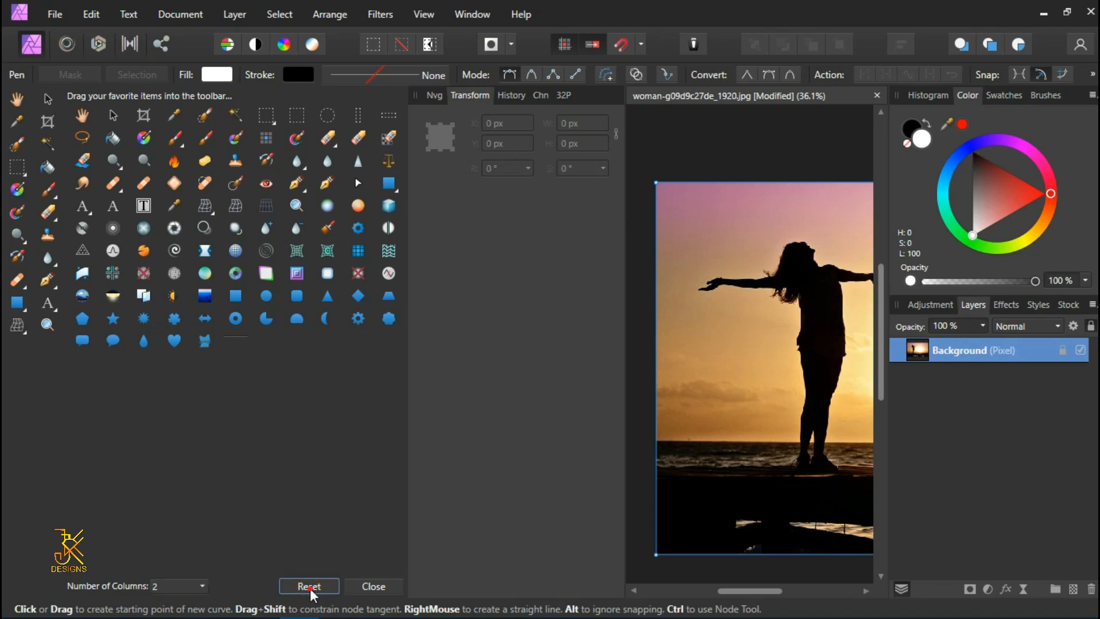
{"action": "left_click", "coordinate": [197, 586]}
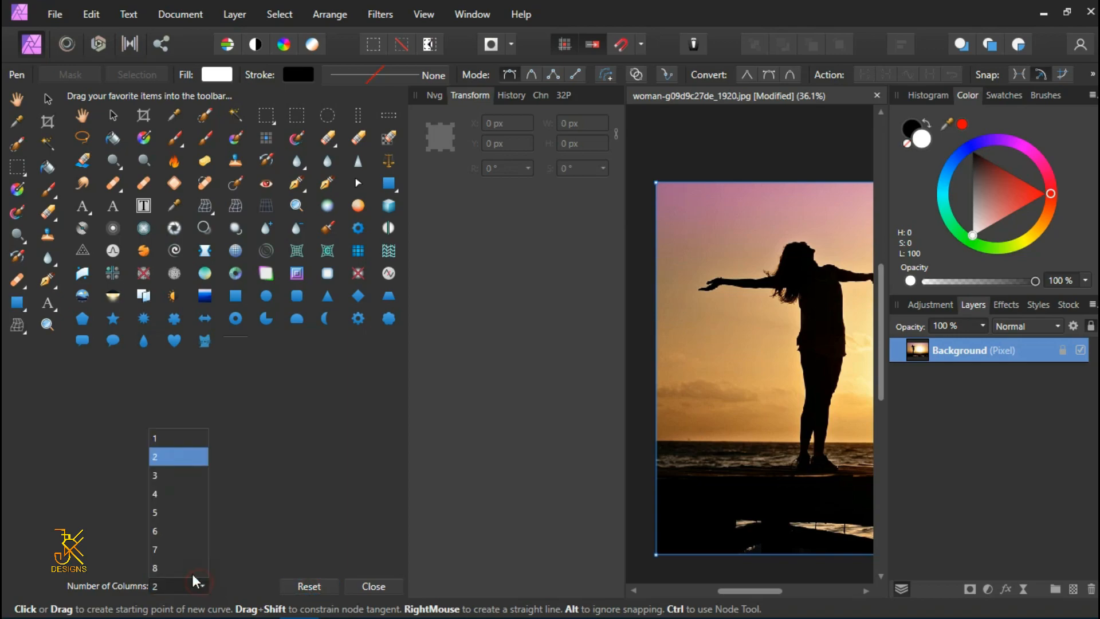
{"action": "left_click", "coordinate": [159, 439]}
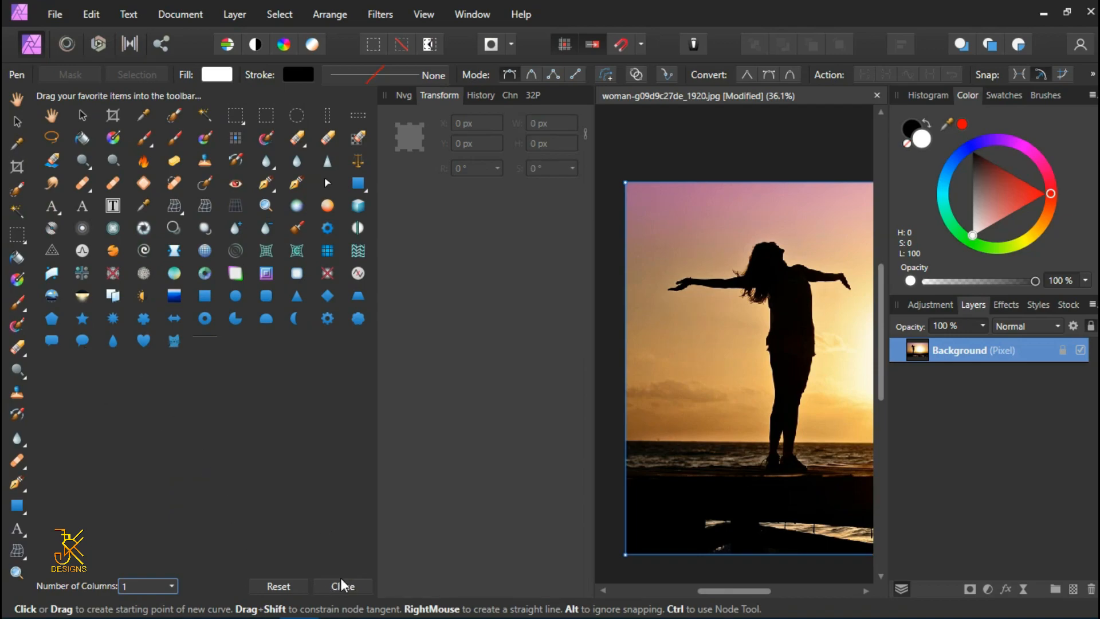
{"action": "left_click", "coordinate": [342, 585]}
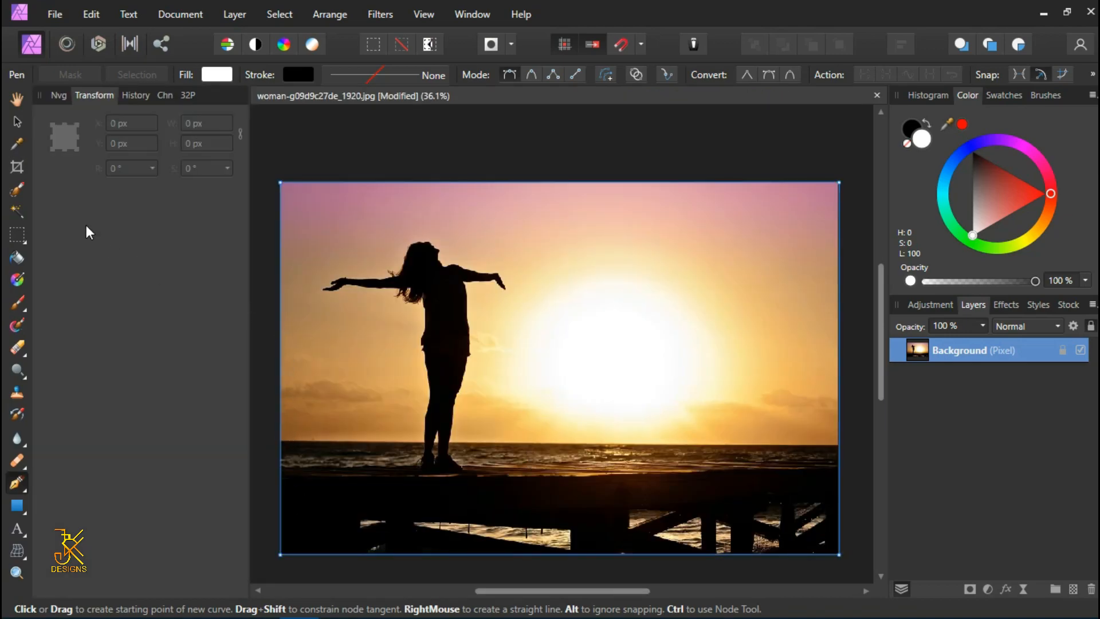
Step: Look at the Liquify and Export personas and return to the Photo persona
{"action": "key", "text": "v"}
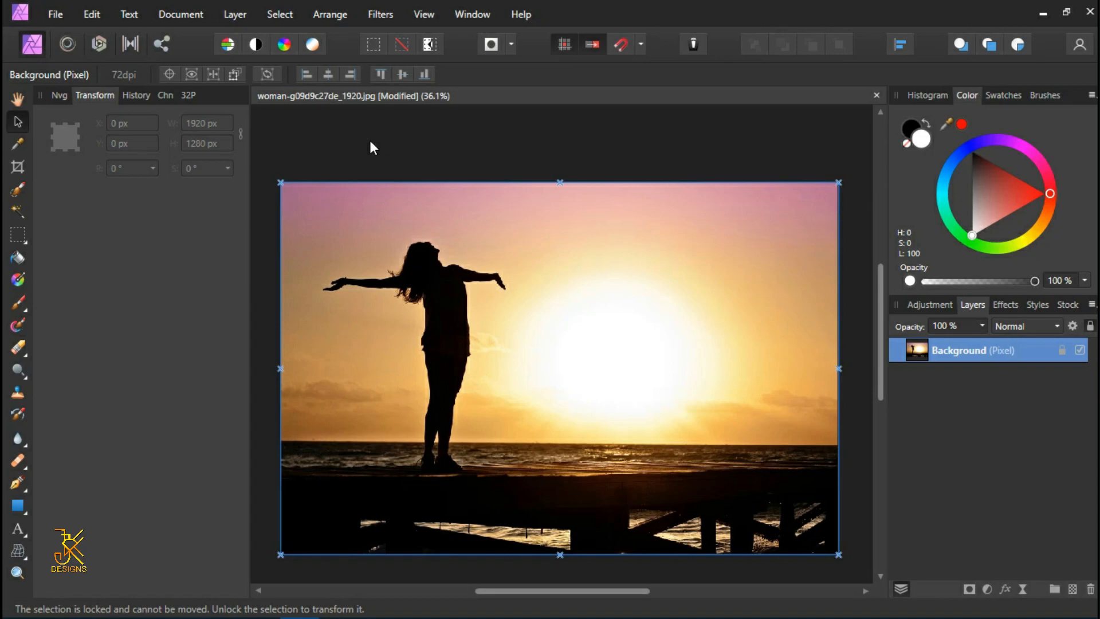
{"action": "left_click", "coordinate": [67, 44]}
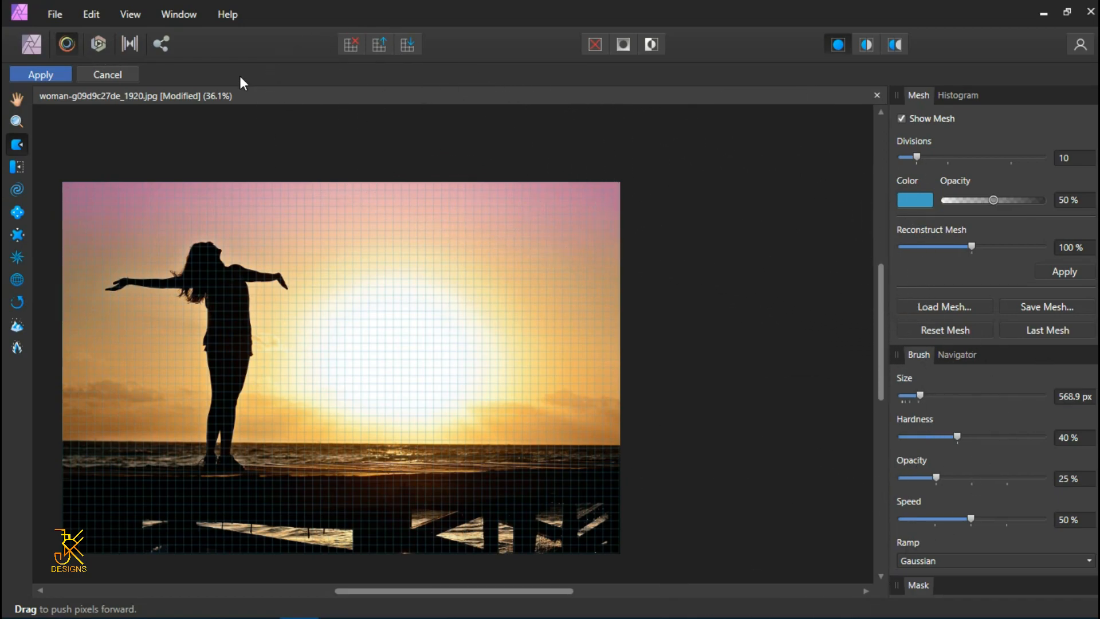
{"action": "left_click", "coordinate": [157, 45]}
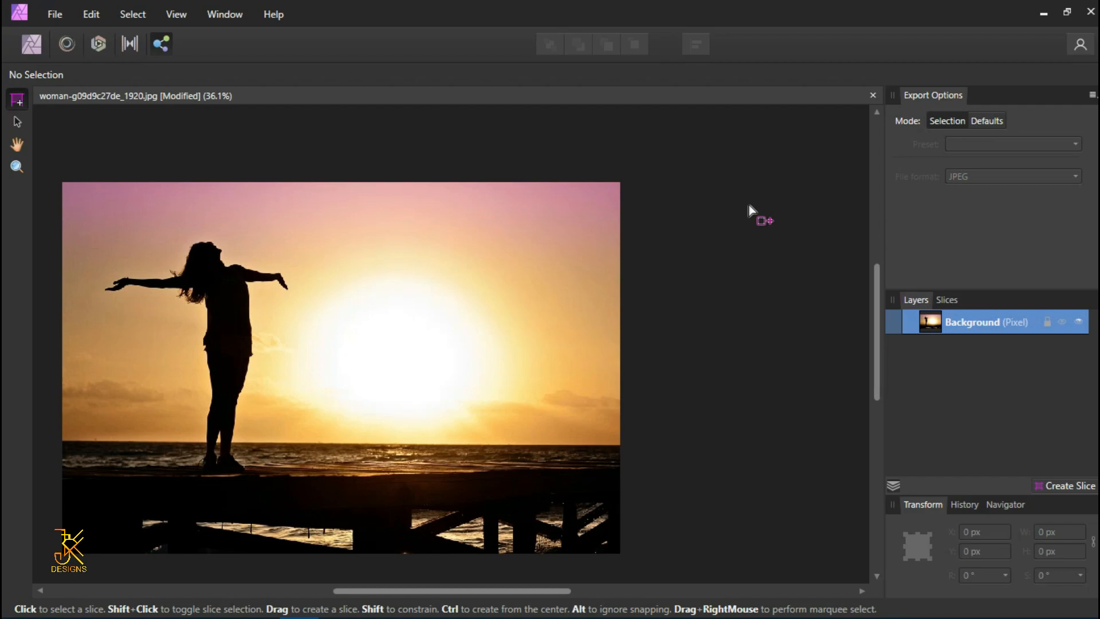
{"action": "left_click", "coordinate": [37, 43]}
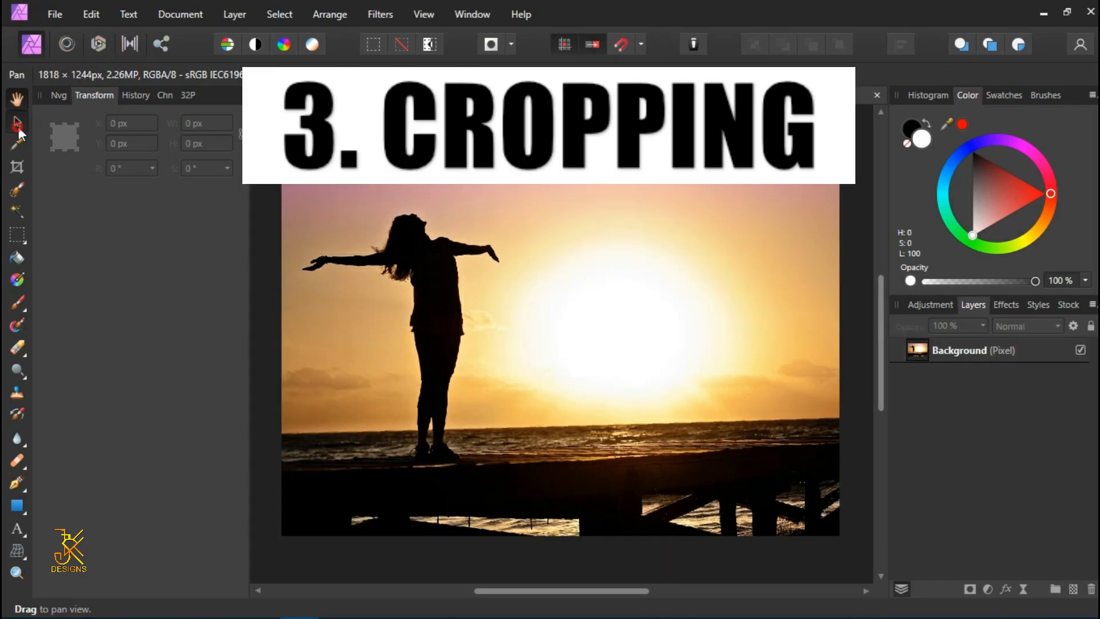
Step: Crop the sunset photo on all four sides to about 1078 x 963 px around the woman
{"action": "left_click", "coordinate": [18, 121]}
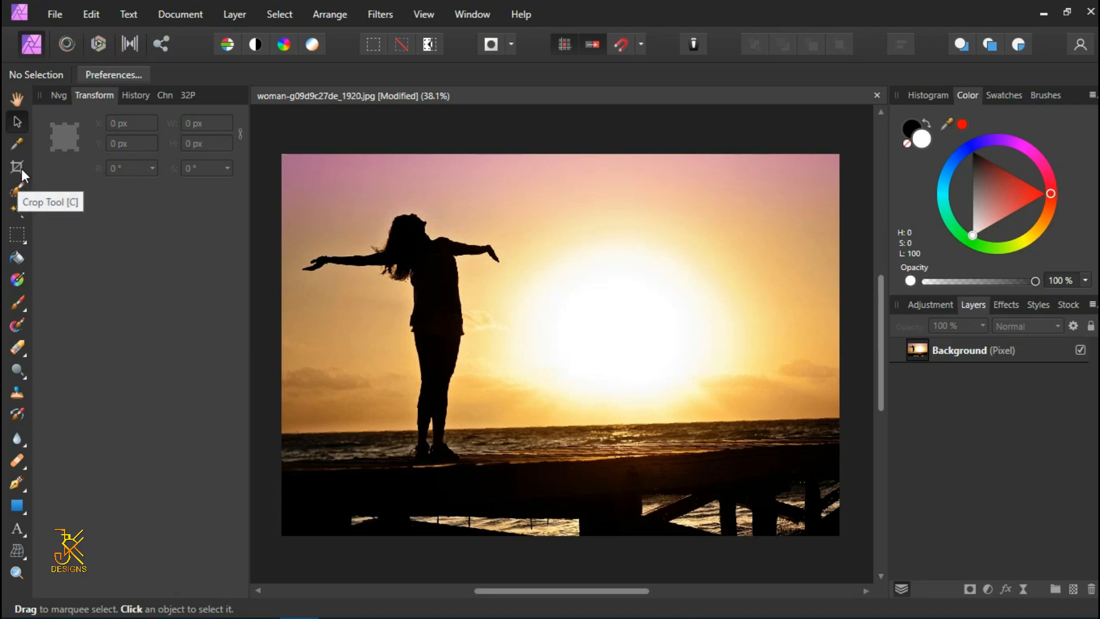
{"action": "key", "text": "c"}
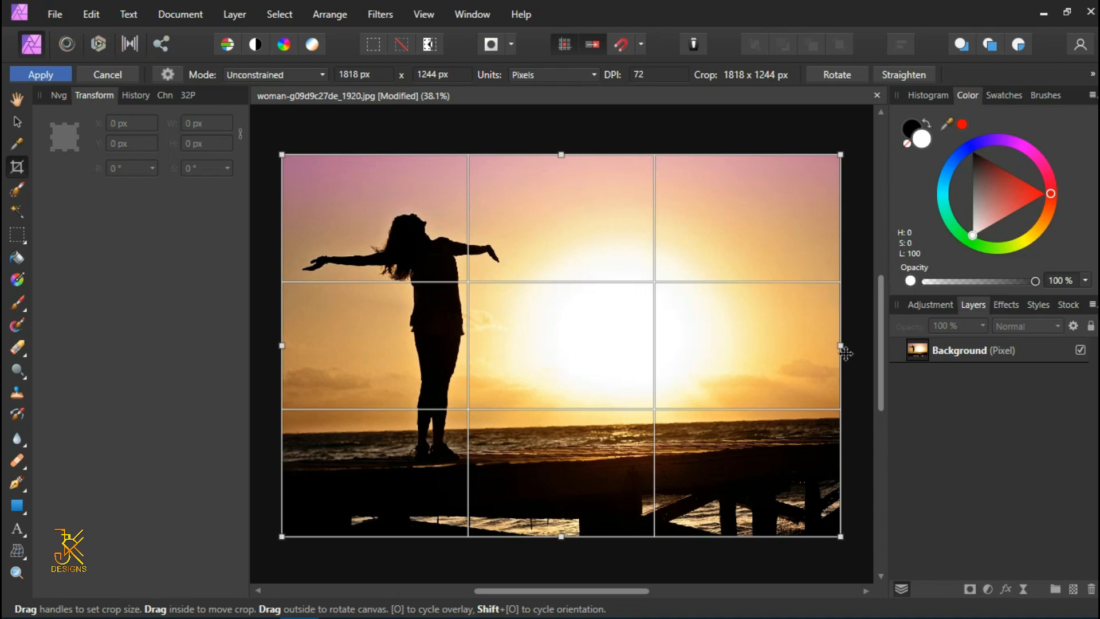
{"action": "left_click_drag", "start_coordinate": [840, 346], "coordinate": [624, 349]}
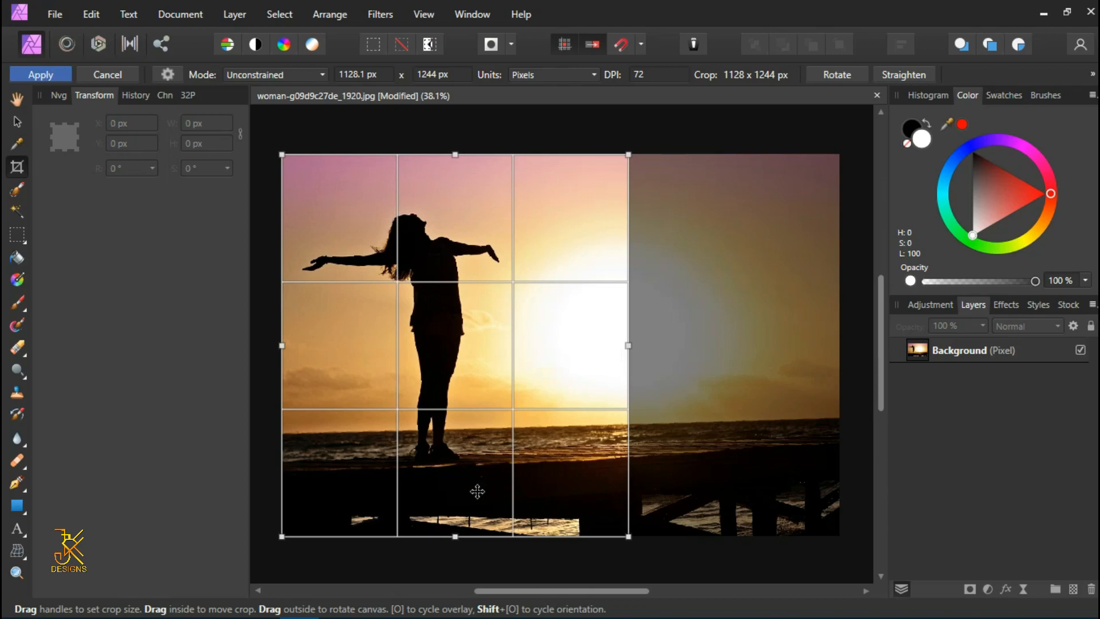
{"action": "left_click_drag", "start_coordinate": [460, 536], "coordinate": [449, 477]}
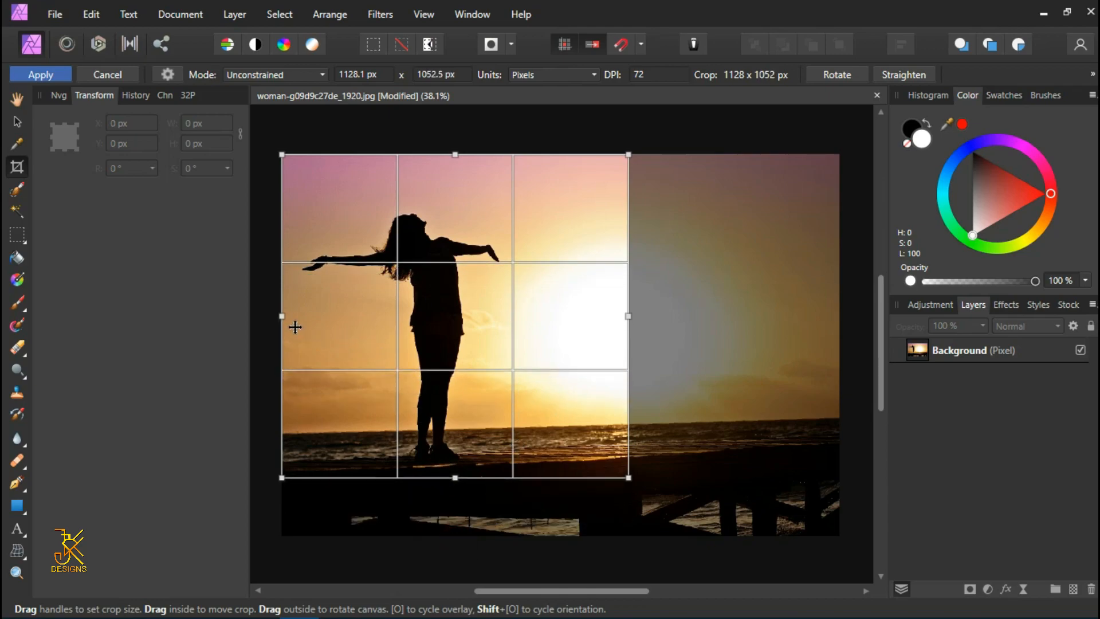
{"action": "left_click_drag", "start_coordinate": [281, 317], "coordinate": [300, 312]}
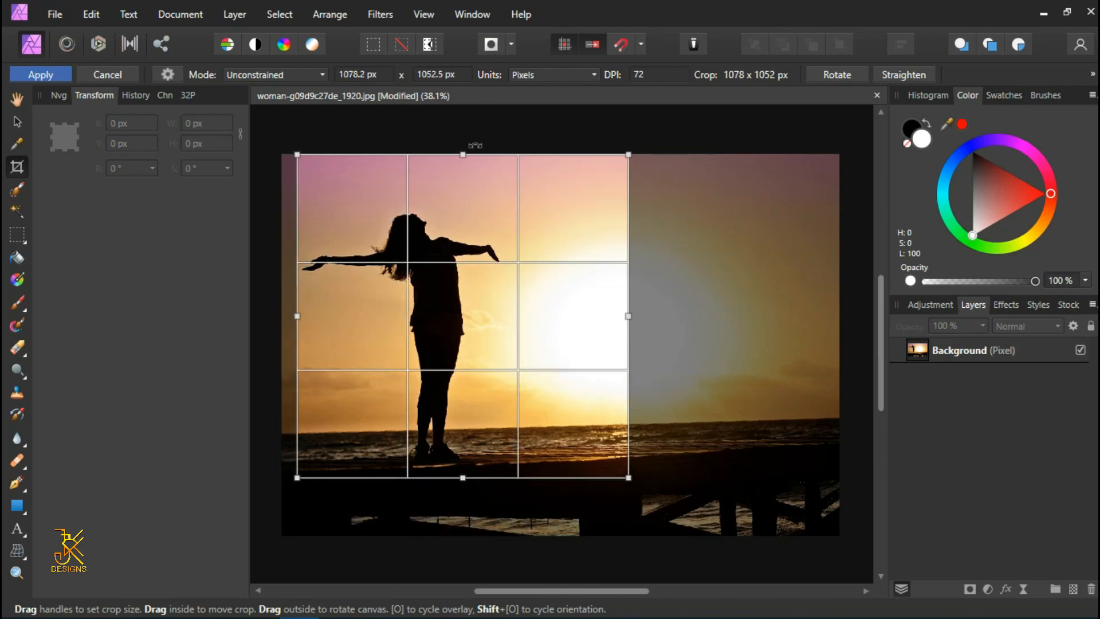
{"action": "left_click_drag", "start_coordinate": [462, 155], "coordinate": [456, 181]}
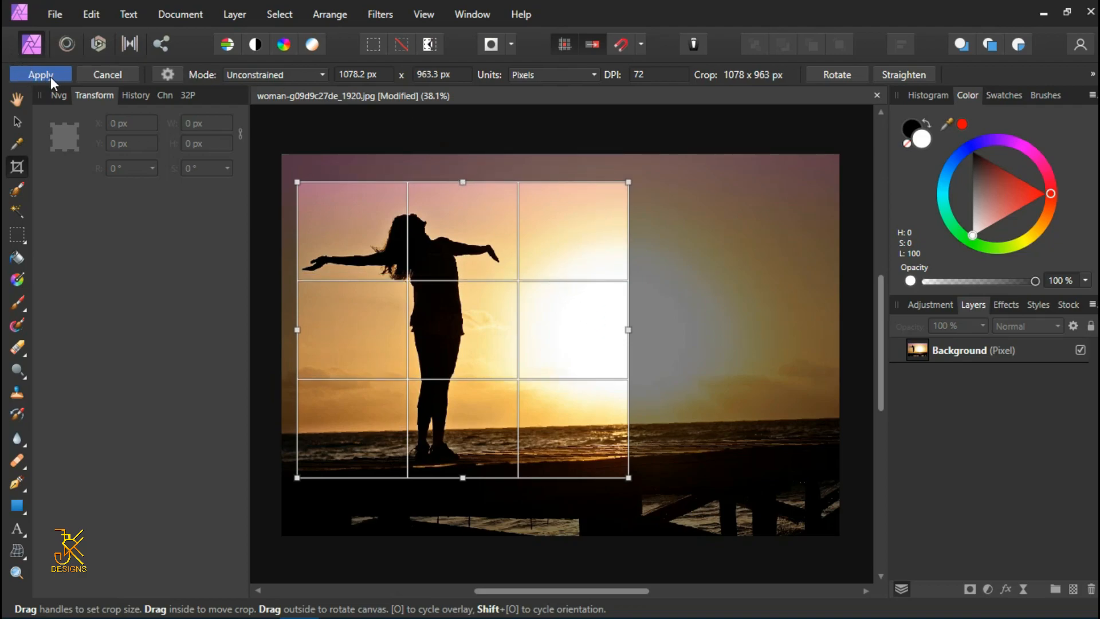
{"action": "key", "text": "Return"}
{"action": "key", "text": "h"}
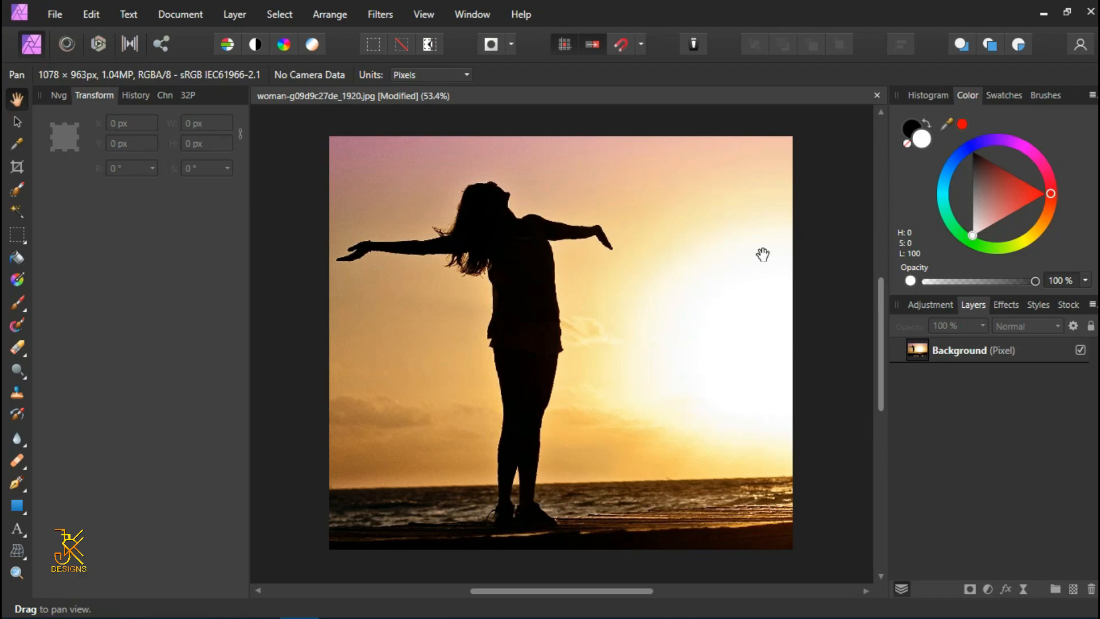
Step: Extend the photo's crop to the right and downward to about 1461 x 1185 px and apply it
{"action": "key", "text": "c"}
{"action": "scroll", "coordinate": [763, 255], "scroll_direction": "down", "scroll_amount": 2}
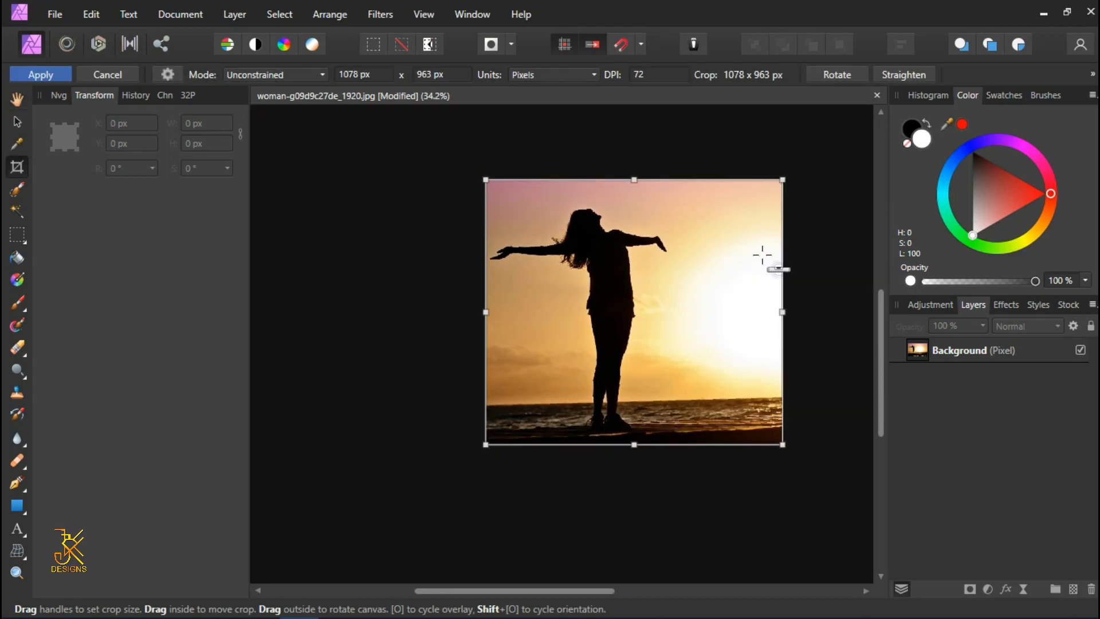
{"action": "left_click_drag", "start_coordinate": [783, 314], "coordinate": [849, 312]}
{"action": "left_click_drag", "start_coordinate": [667, 444], "coordinate": [589, 532]}
{"action": "key", "text": "space"}
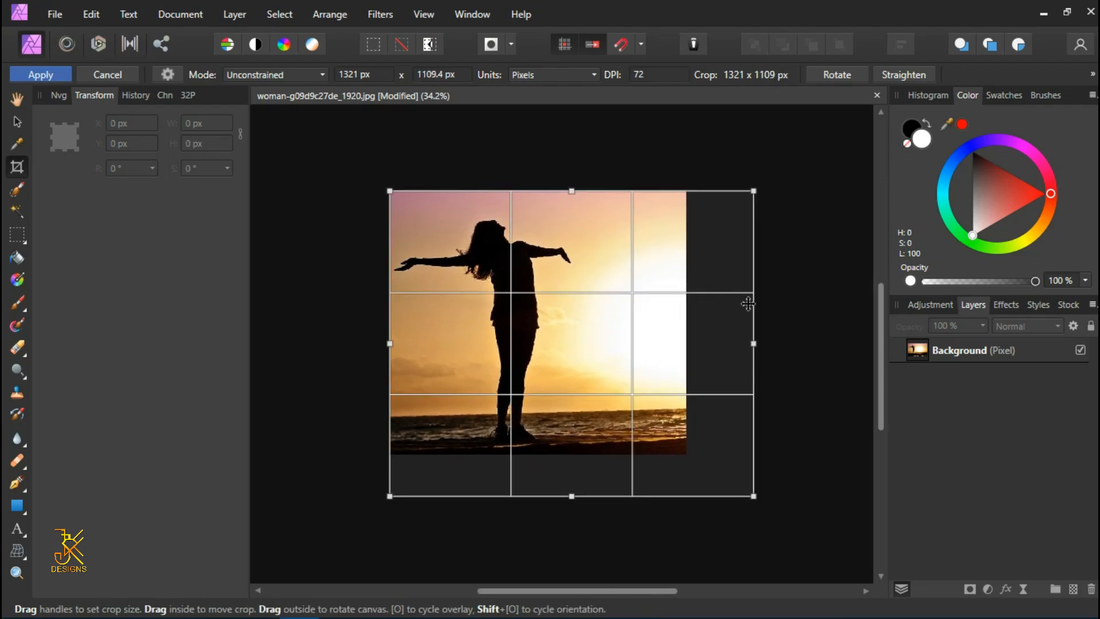
{"action": "left_click_drag", "start_coordinate": [754, 344], "coordinate": [792, 343]}
{"action": "left_click_drag", "start_coordinate": [601, 493], "coordinate": [582, 513]}
{"action": "key", "text": "Return"}
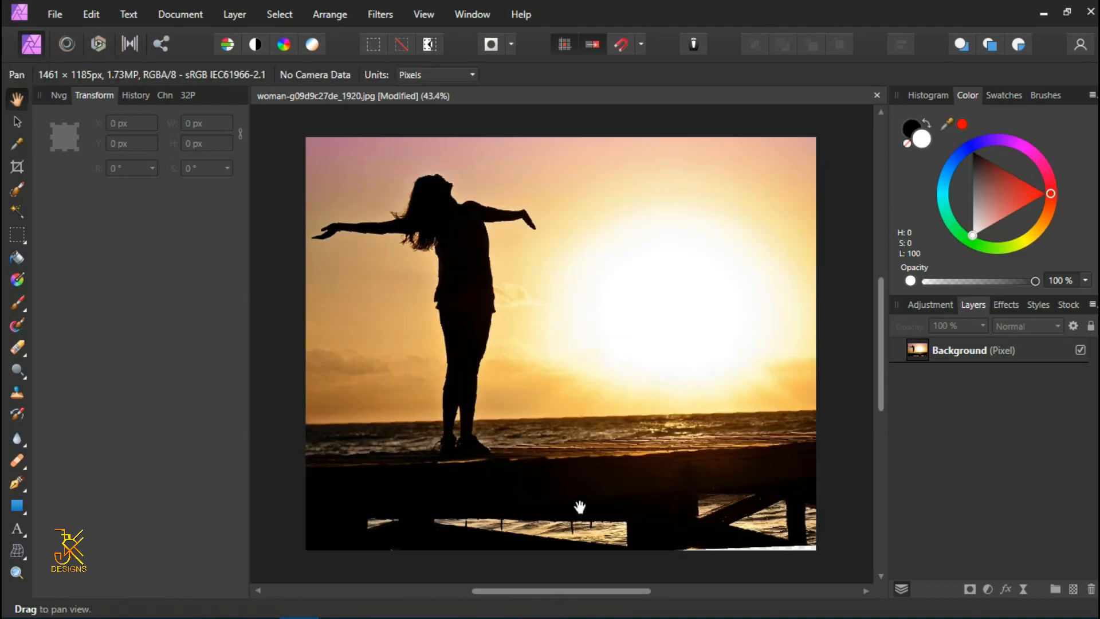
{"action": "scroll", "coordinate": [599, 452], "scroll_direction": "up", "scroll_amount": 1}
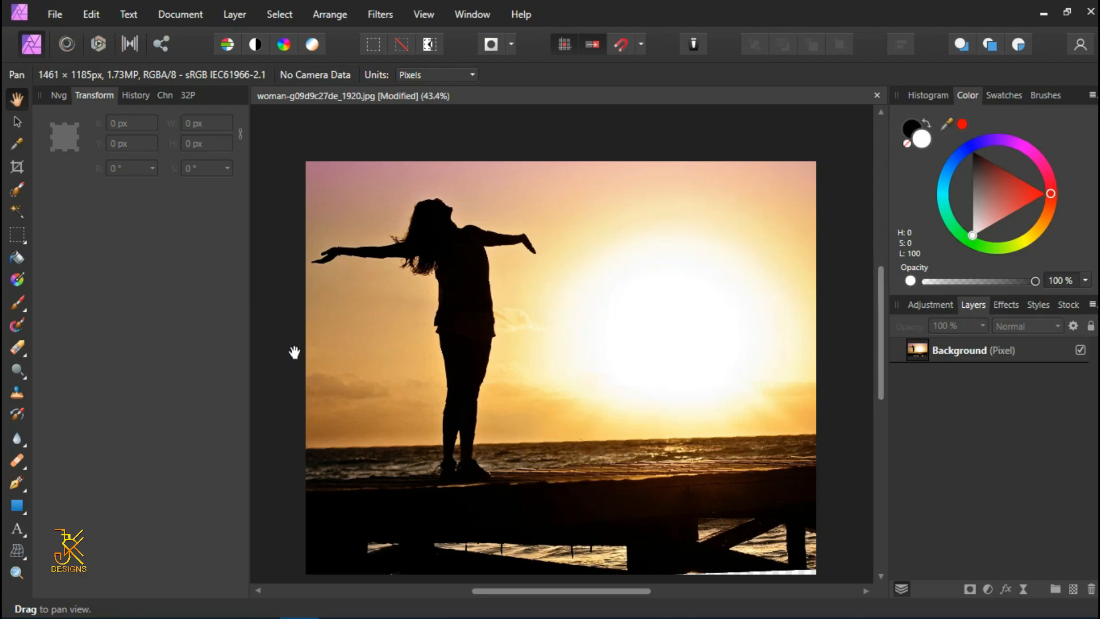
Step: Straighten the photo along the sea horizon with the Crop tool, and slightly adjust its rotation by hand
{"action": "key", "text": "c"}
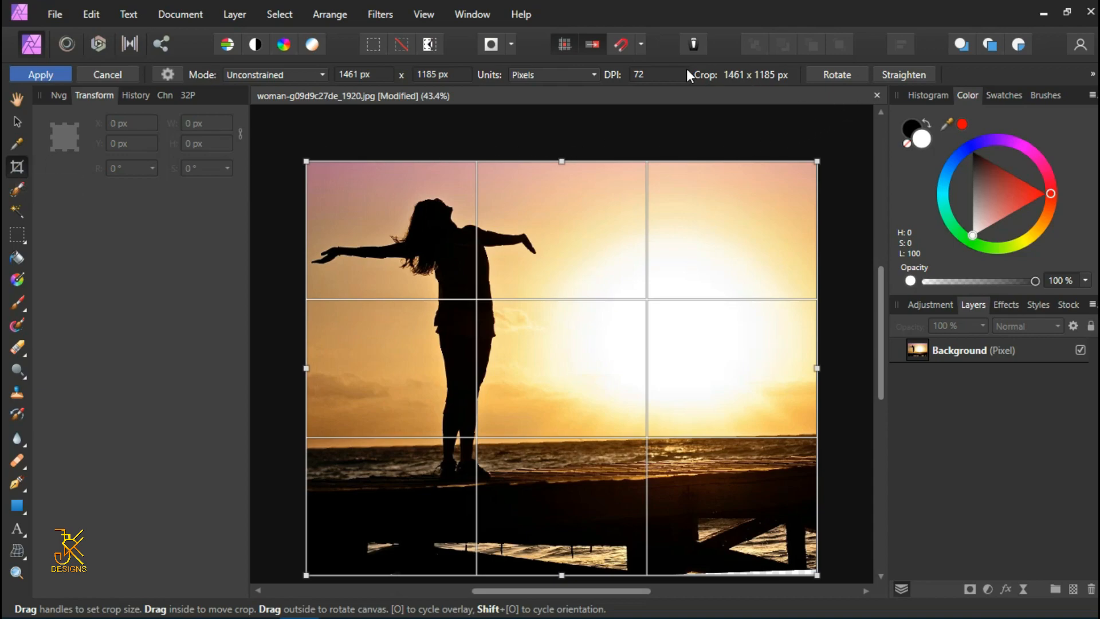
{"action": "left_click", "coordinate": [900, 75]}
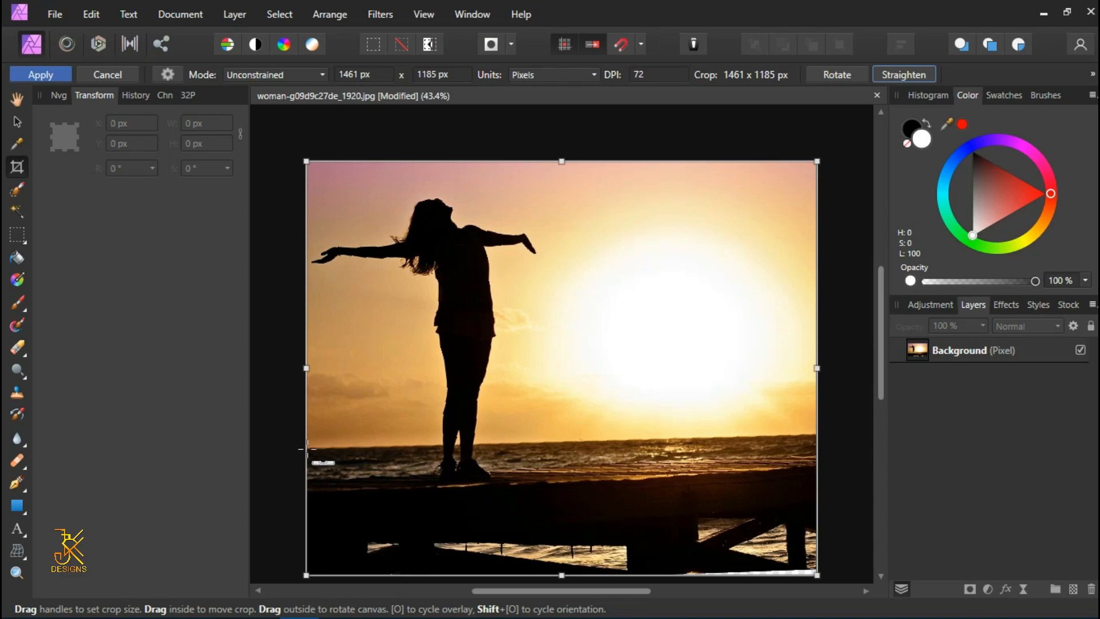
{"action": "left_click_drag", "start_coordinate": [306, 447], "coordinate": [819, 435]}
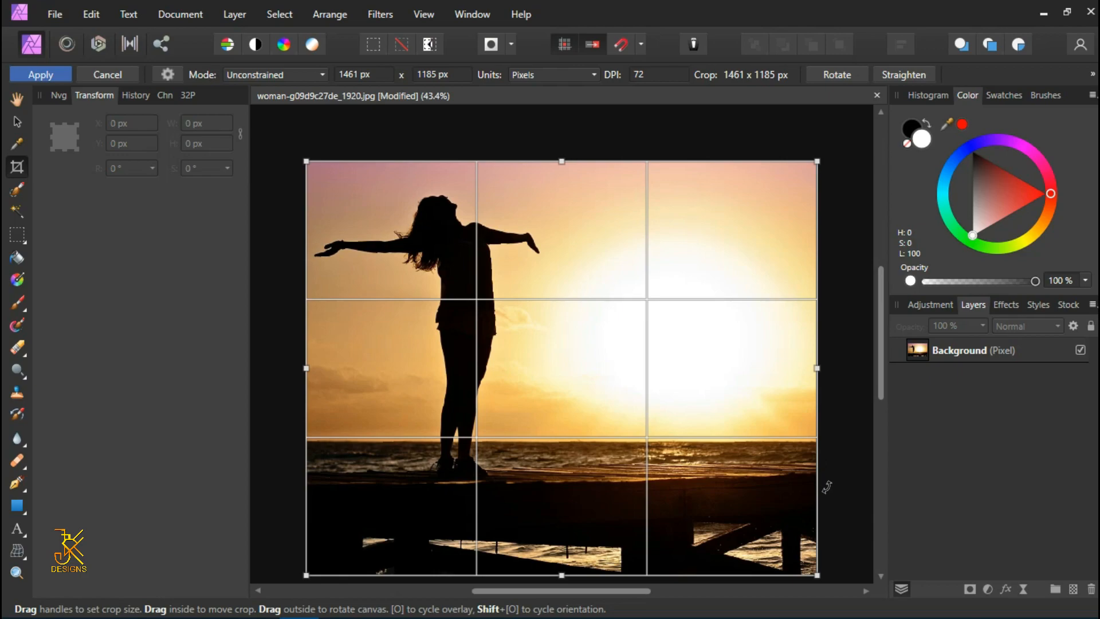
{"action": "scroll", "coordinate": [759, 380], "scroll_direction": "down", "scroll_amount": 1}
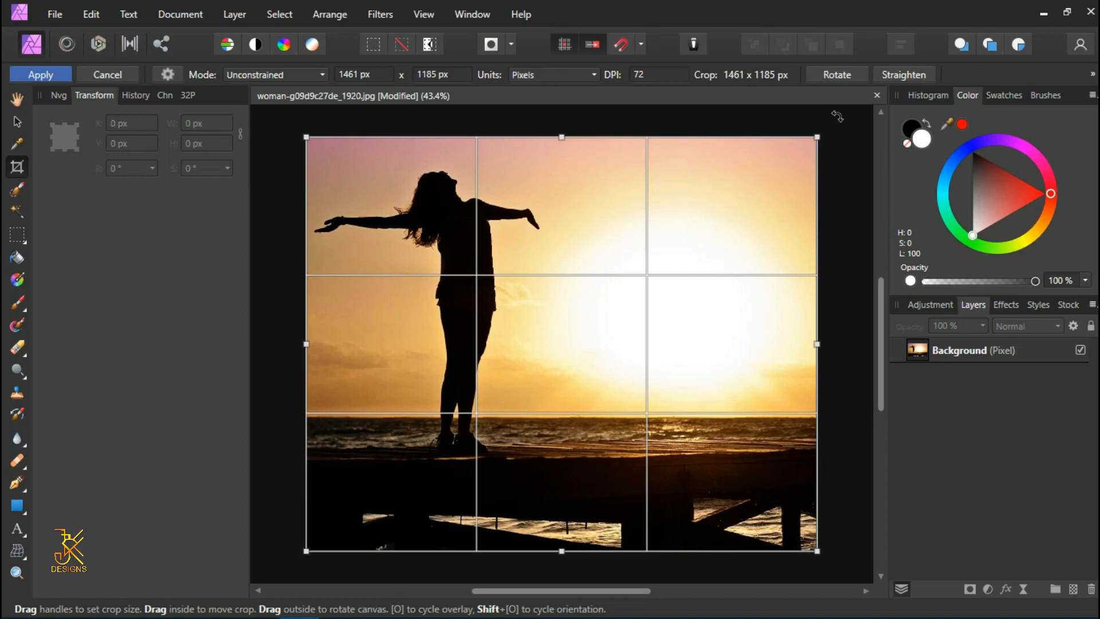
{"action": "left_click_drag", "start_coordinate": [837, 116], "coordinate": [803, 138]}
{"action": "key", "text": "h"}
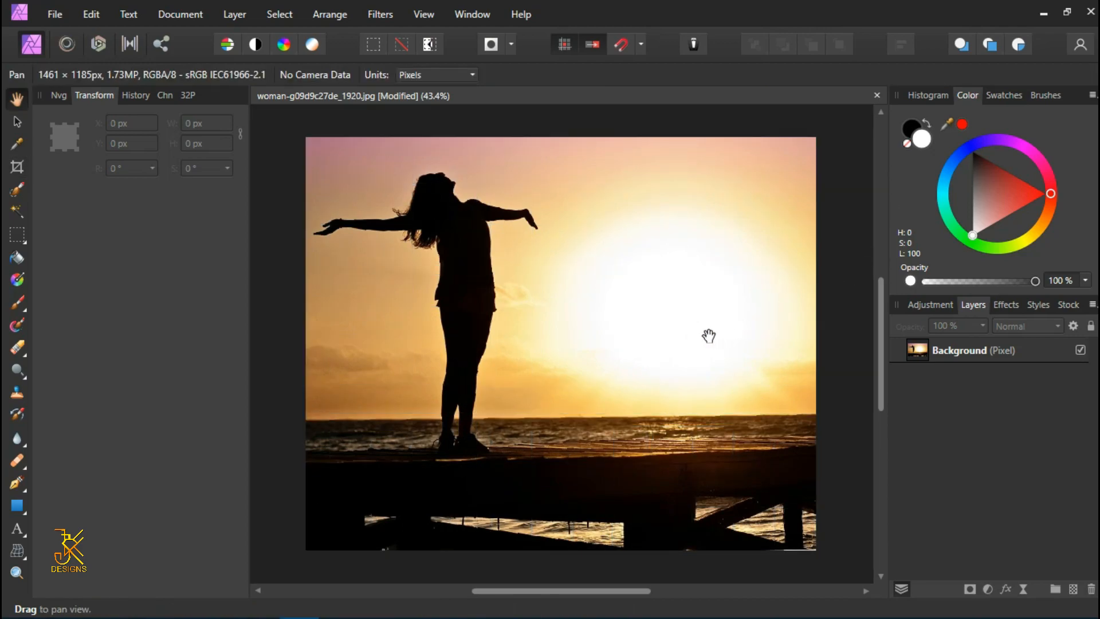
{"action": "scroll", "coordinate": [716, 336], "scroll_direction": "up", "scroll_amount": 1}
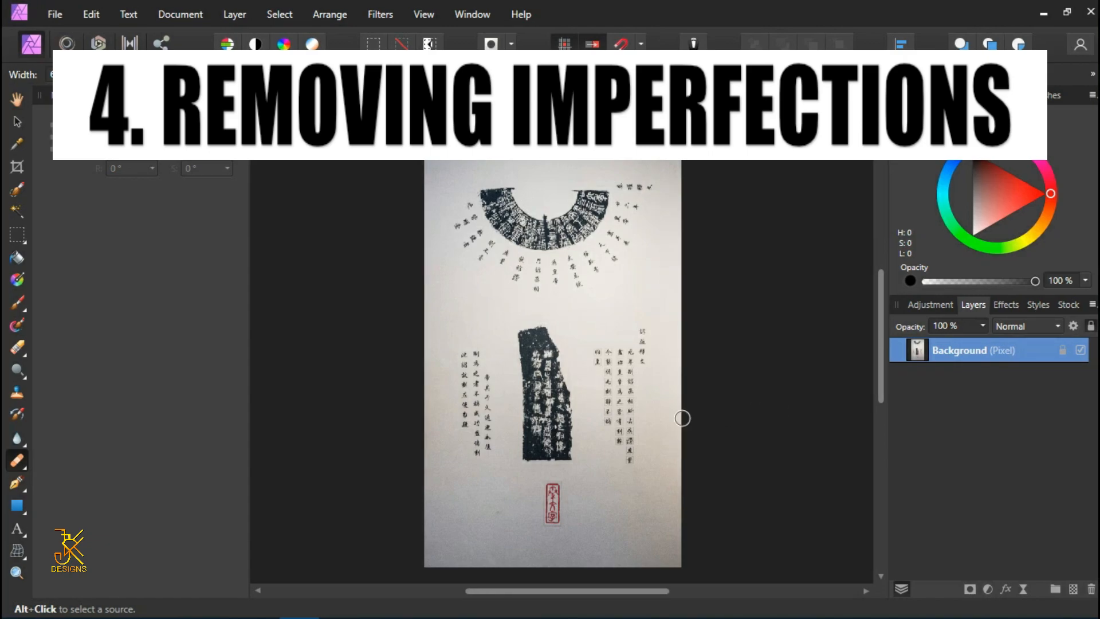
Step: Duplicate the Background layer of MG_1013.jpg and select the upper copy for editing
{"action": "left_click", "coordinate": [18, 122]}
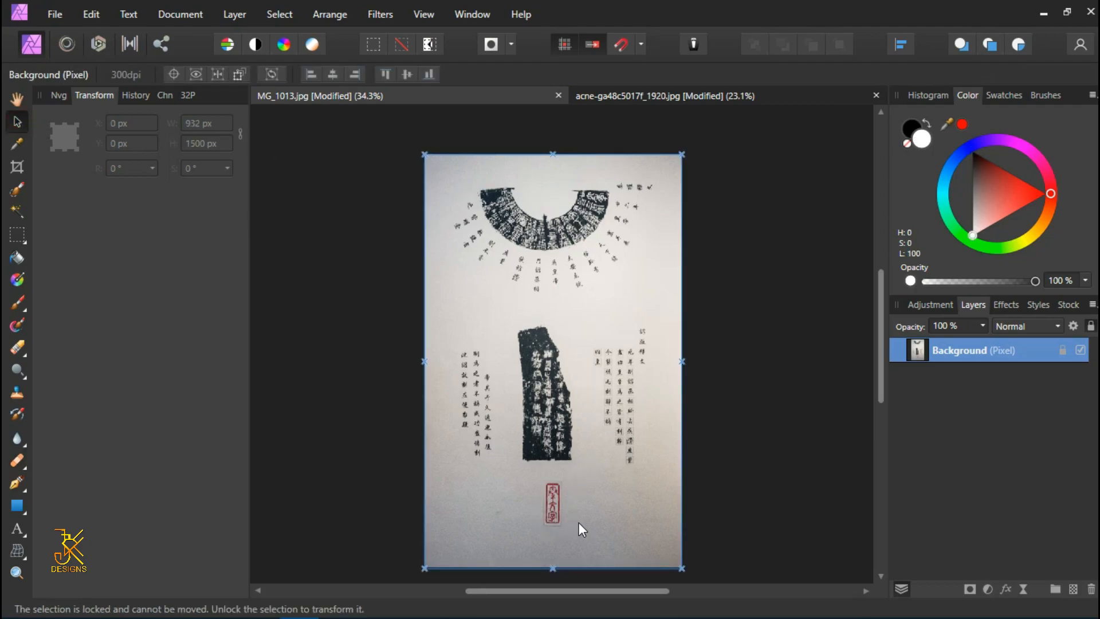
{"action": "scroll", "coordinate": [554, 510], "scroll_direction": "down", "scroll_amount": 1}
{"action": "scroll", "coordinate": [554, 510], "scroll_direction": "up", "scroll_amount": 2}
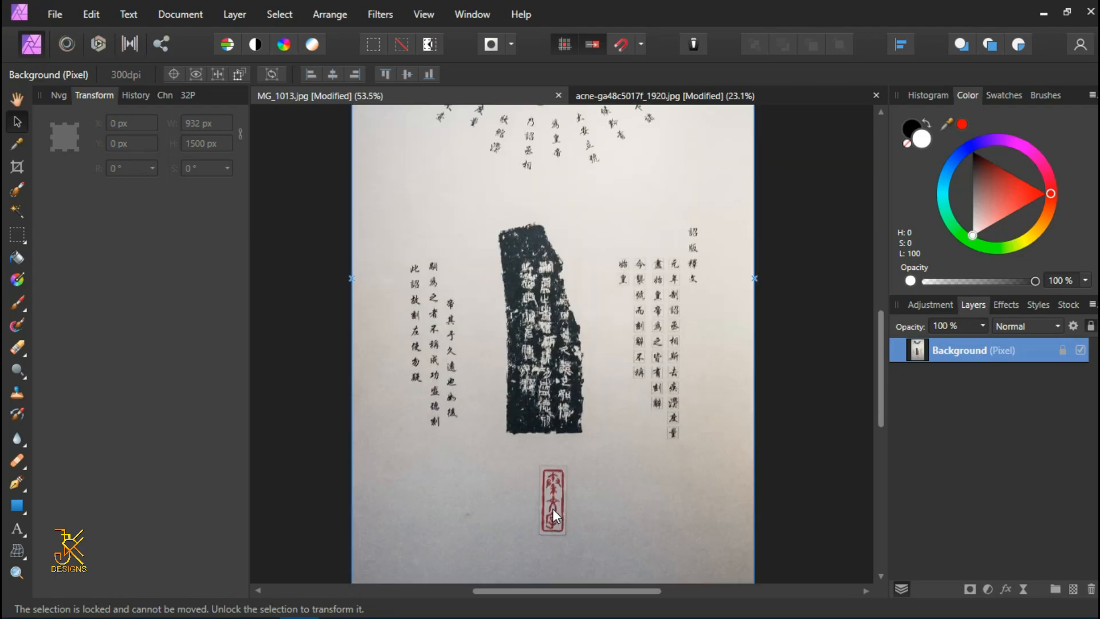
{"action": "right_click", "coordinate": [939, 350]}
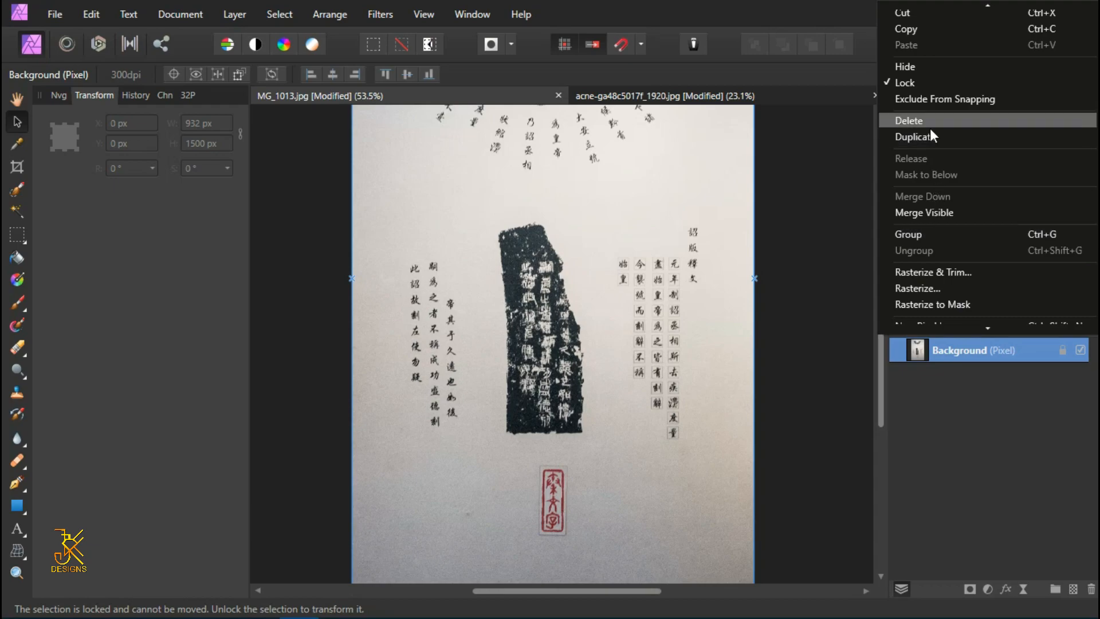
{"action": "left_click", "coordinate": [913, 430]}
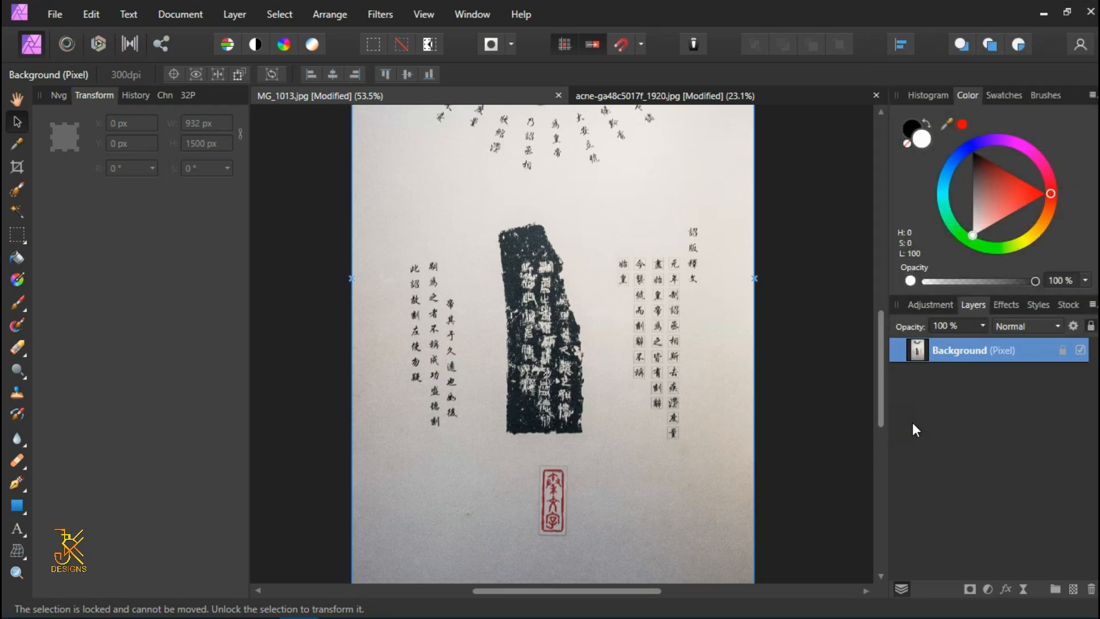
{"action": "key", "text": "ctrl+j"}
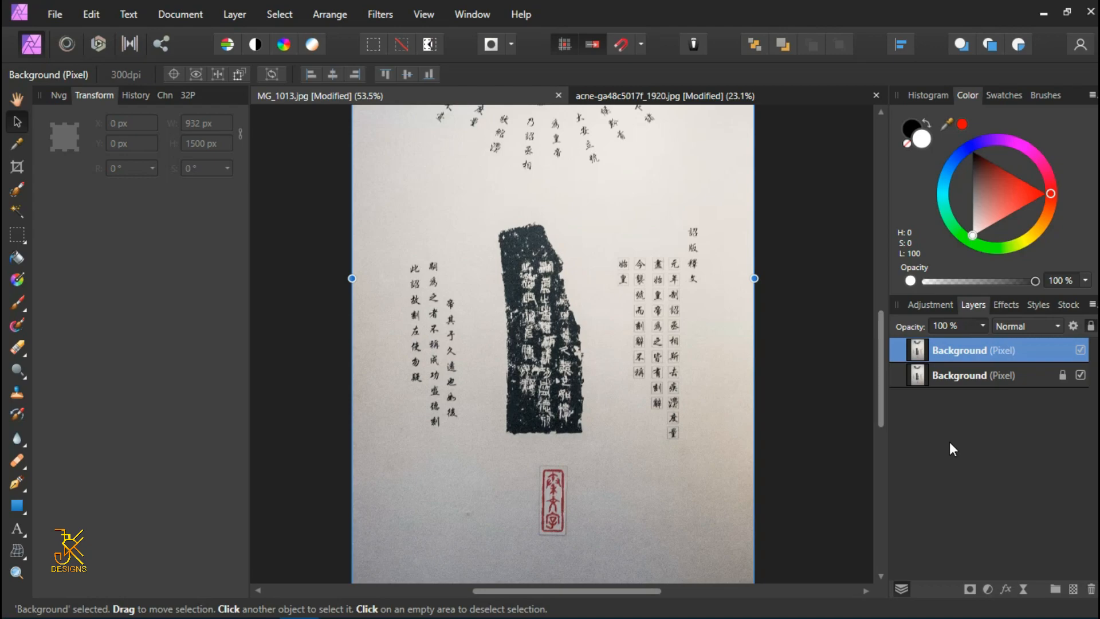
{"action": "left_click", "coordinate": [962, 375]}
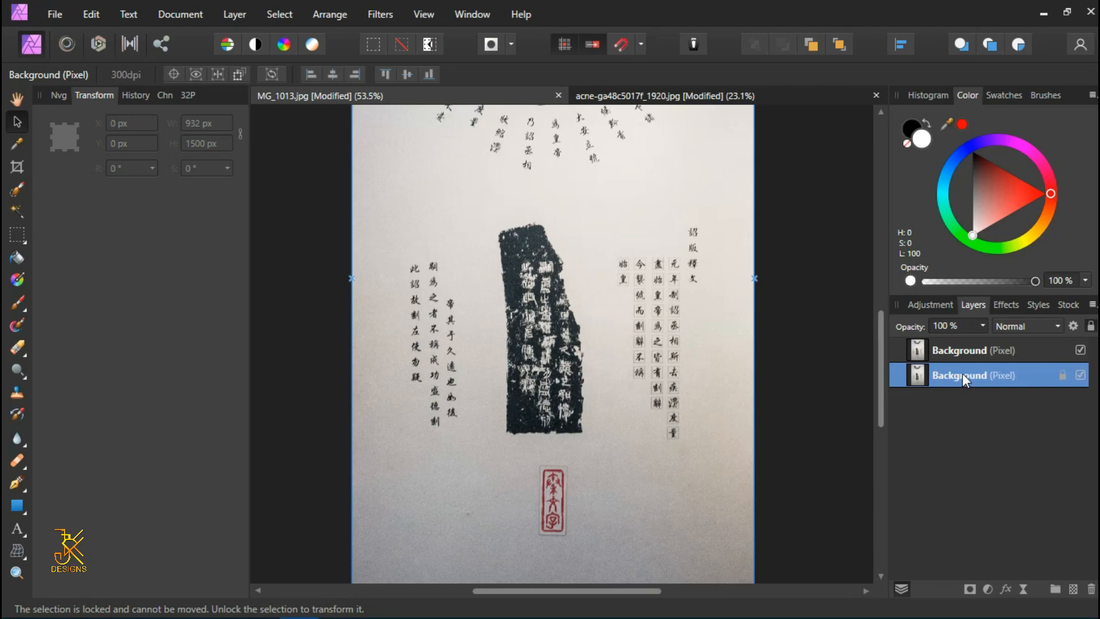
{"action": "left_click", "coordinate": [945, 348]}
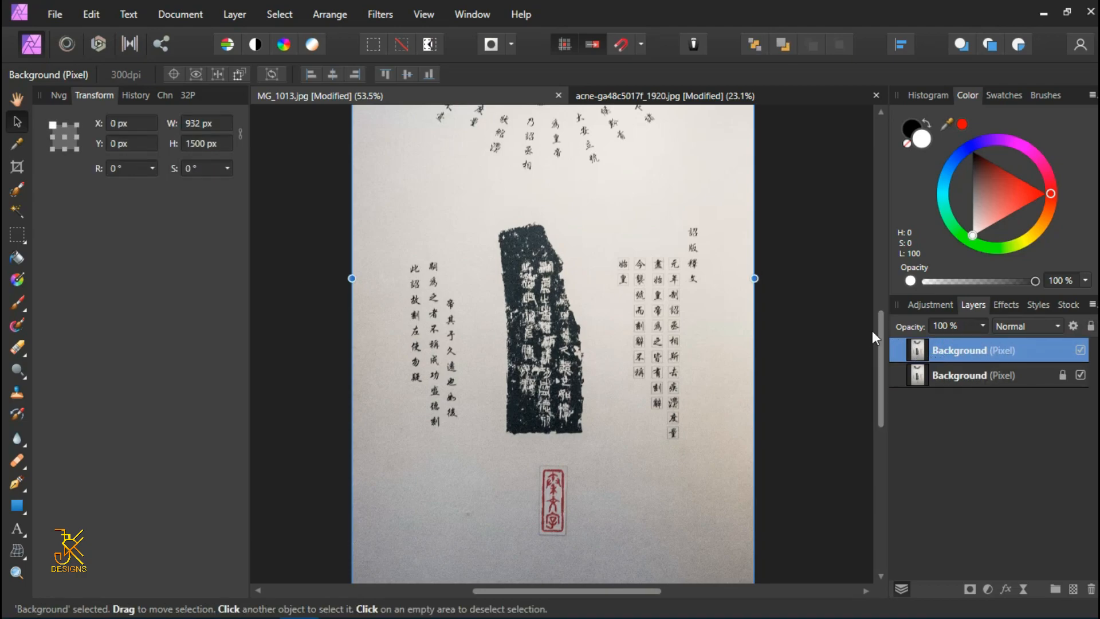
Step: Remove the red seal below the dark stone rubbing with the Inpainting Brush at a width of 91 px
{"action": "scroll", "coordinate": [817, 310], "scroll_direction": "down", "scroll_amount": 1}
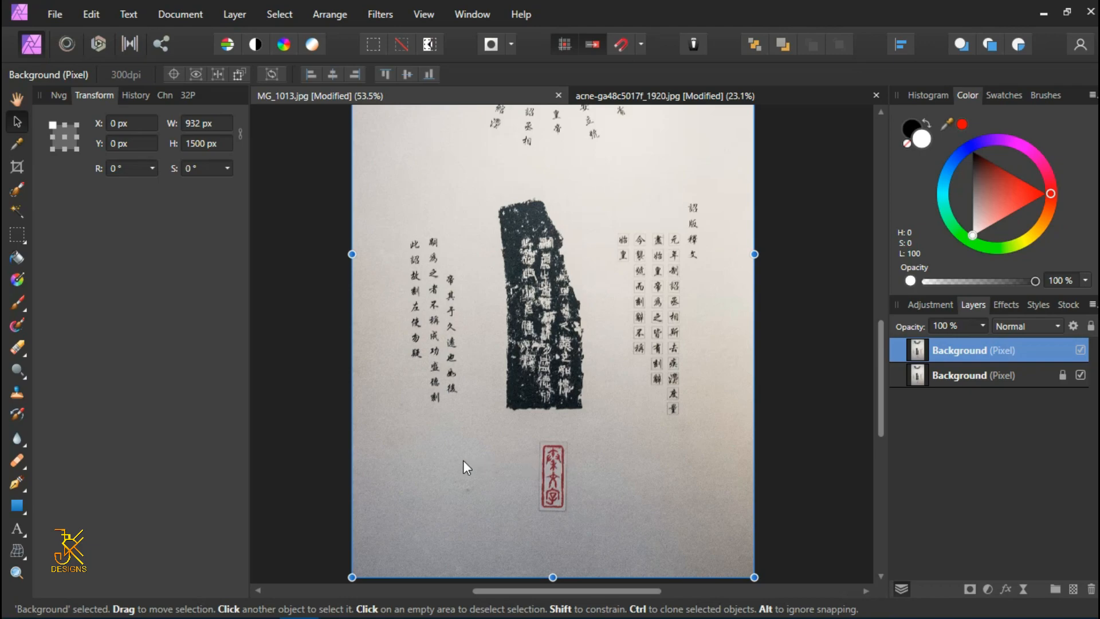
{"action": "left_click", "coordinate": [23, 468]}
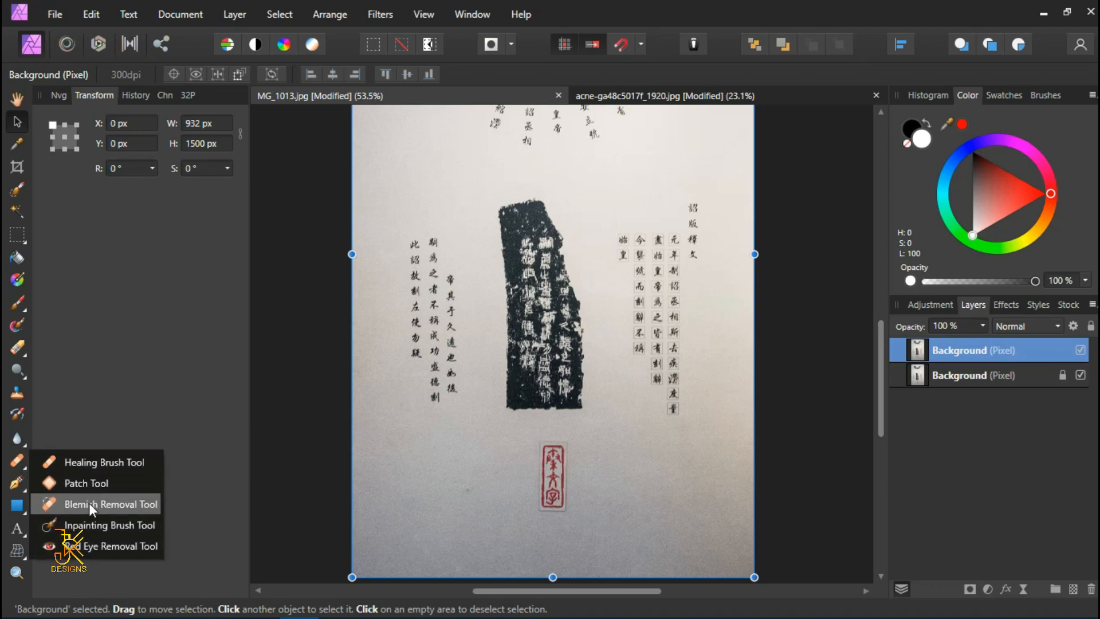
{"action": "left_click", "coordinate": [92, 522]}
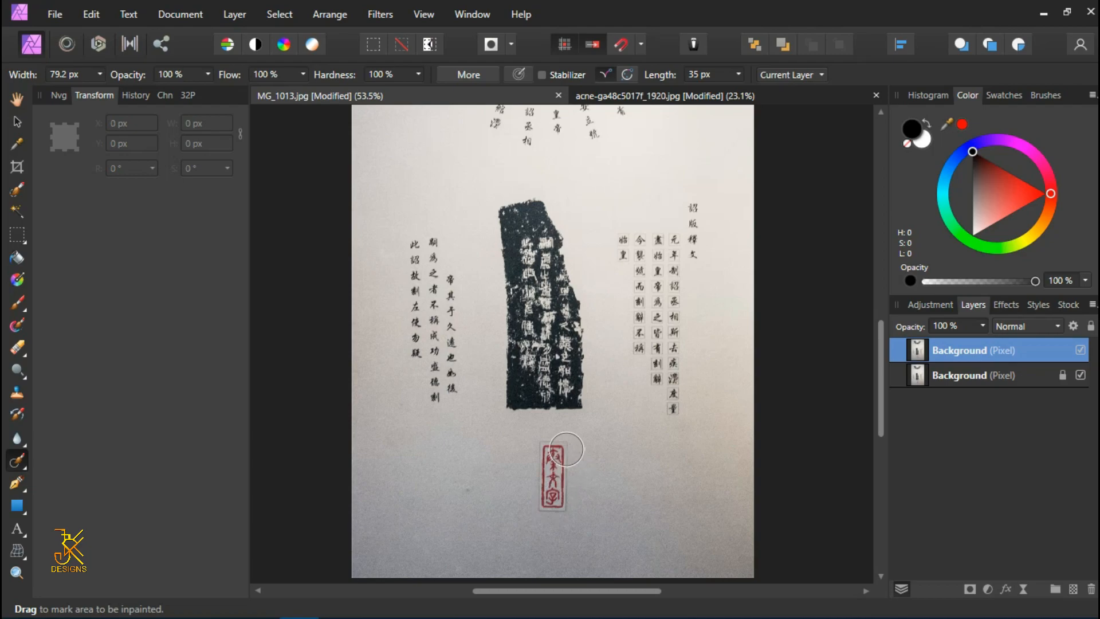
{"action": "scroll", "coordinate": [554, 449], "scroll_direction": "up", "scroll_amount": 1}
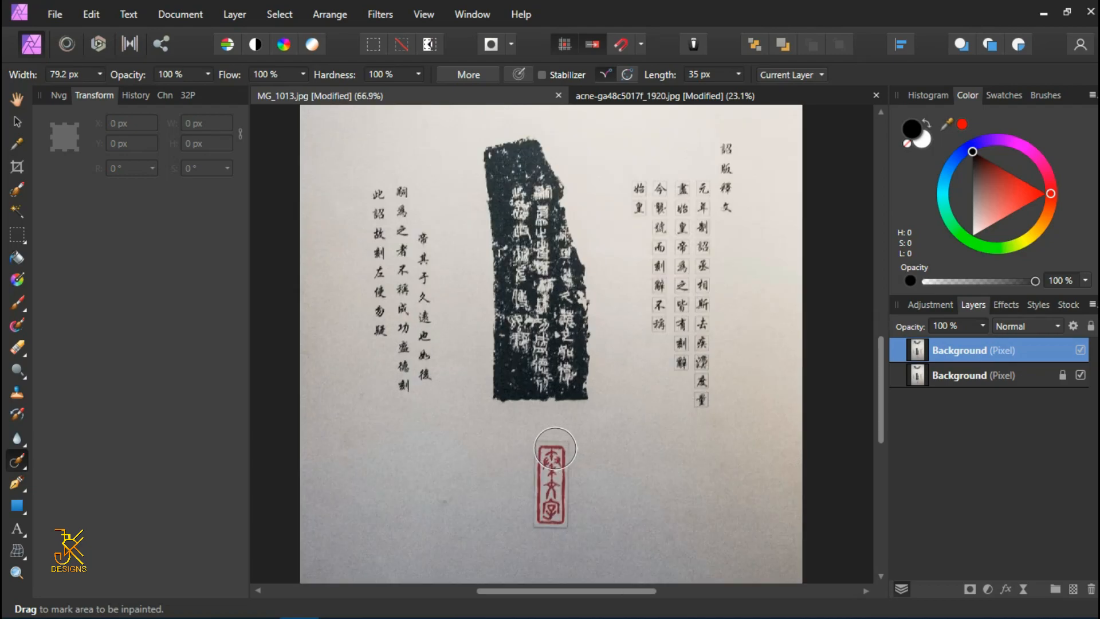
{"action": "key", "text": "bracketright"}
{"action": "mouse_move", "coordinate": [550, 432]}
{"action": "left_mouse_down"}
{"action": "mouse_move", "coordinate": [553, 525]}
{"action": "mouse_move", "coordinate": [567, 503]}
{"action": "left_mouse_up"}
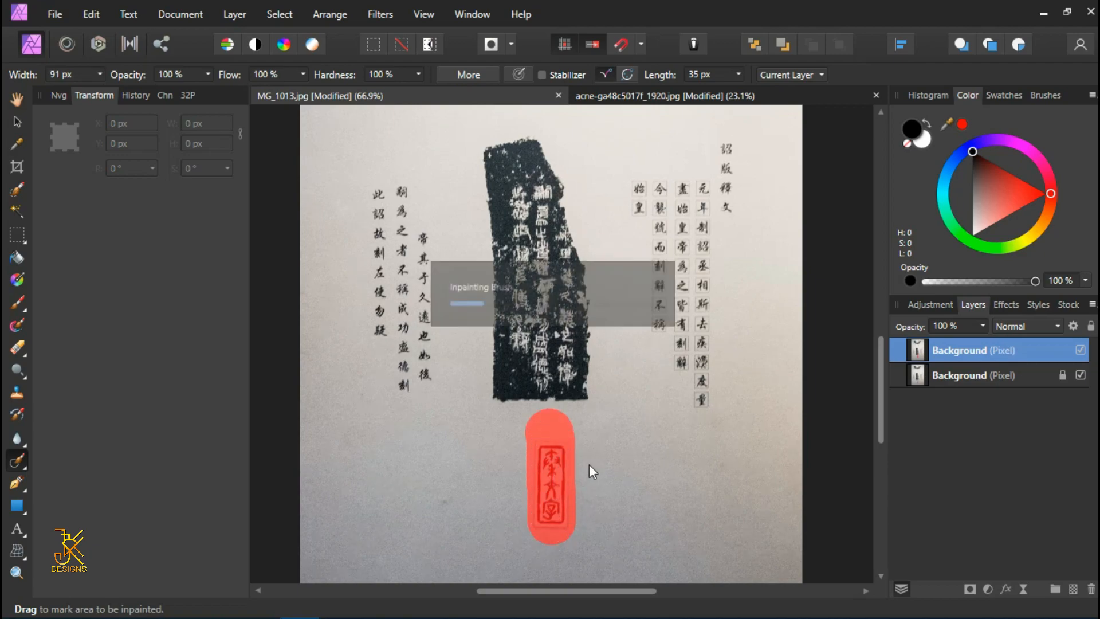
{"action": "scroll", "coordinate": [617, 412], "scroll_direction": "down", "scroll_amount": 3}
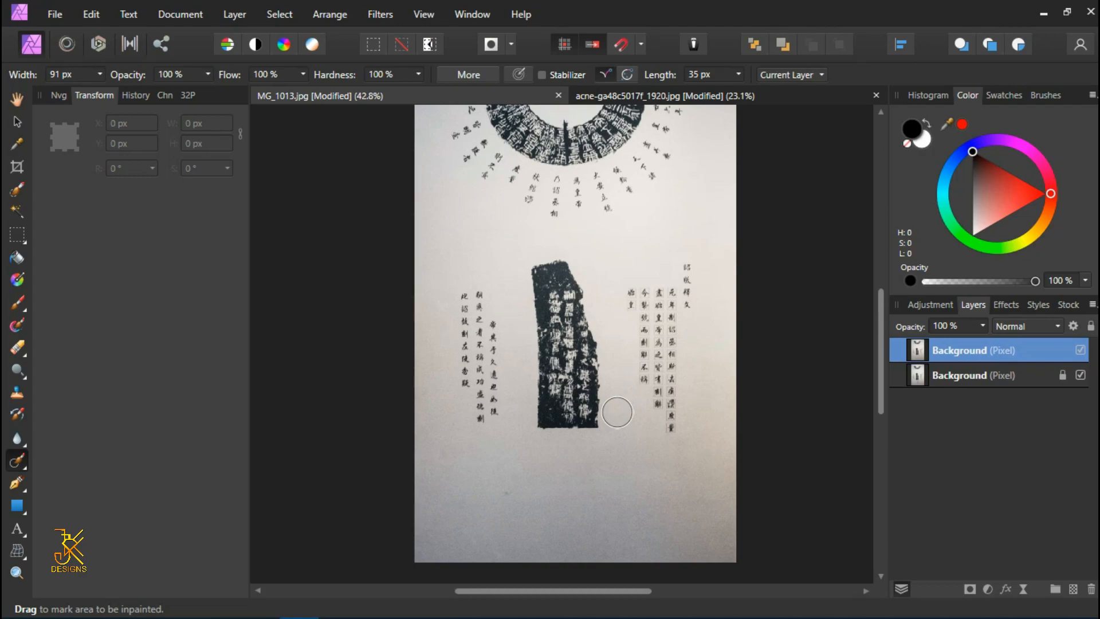
{"action": "scroll", "coordinate": [617, 412], "scroll_direction": "up", "scroll_amount": 1}
{"action": "scroll", "coordinate": [684, 414], "scroll_direction": "down", "scroll_amount": 1}
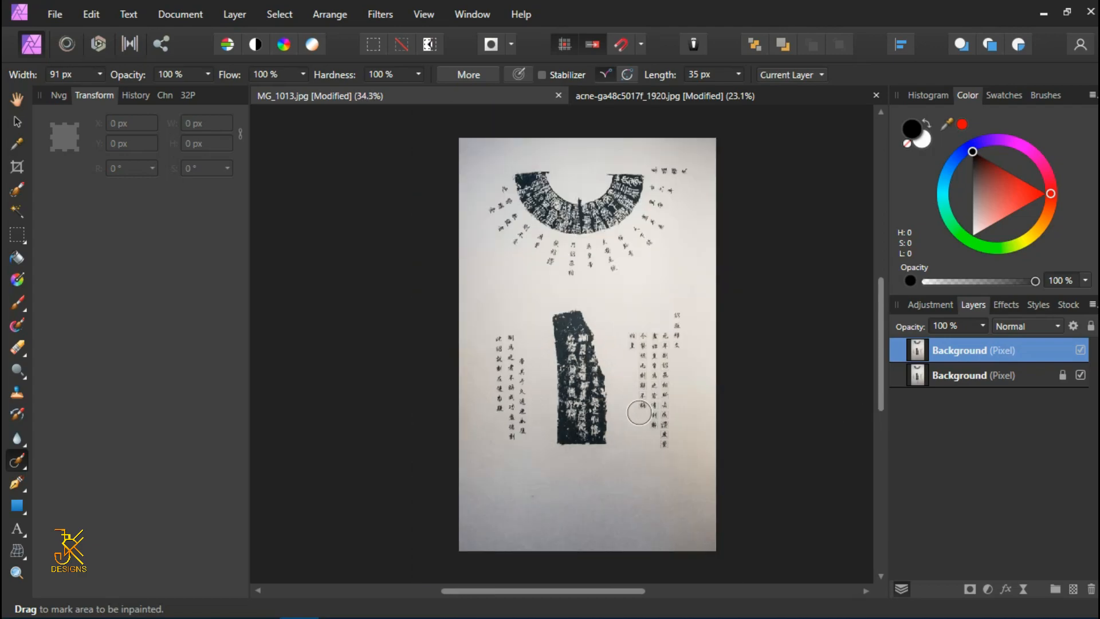
Step: Toggle the upper Background layer's visibility several times to compare the image before and after retouching, leaving it visible
{"action": "left_click", "coordinate": [1081, 350]}
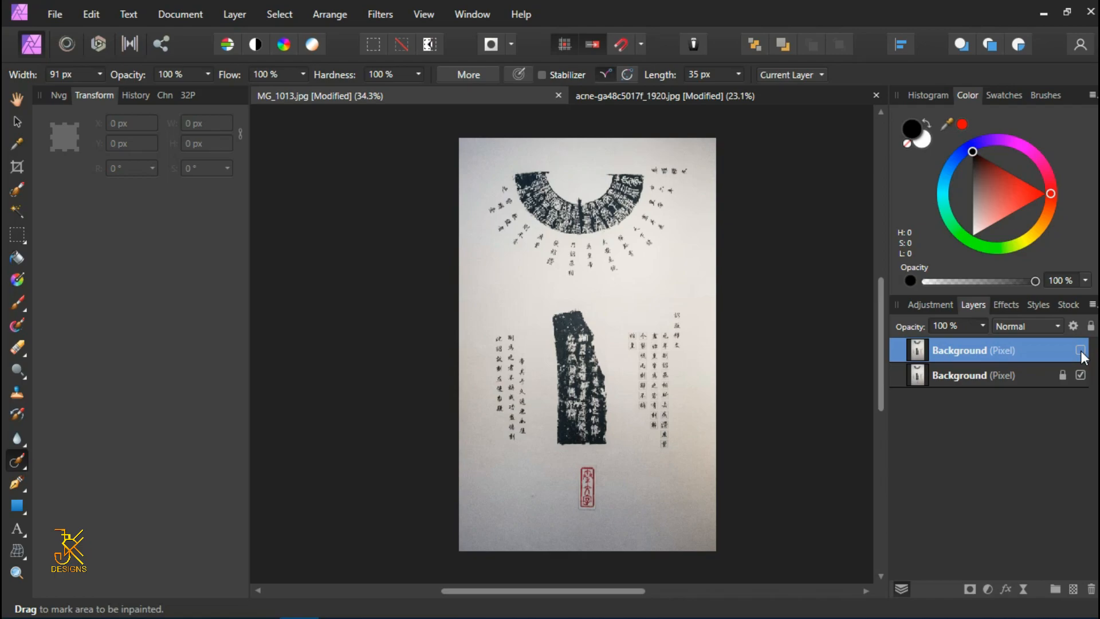
{"action": "left_click", "coordinate": [1081, 350]}
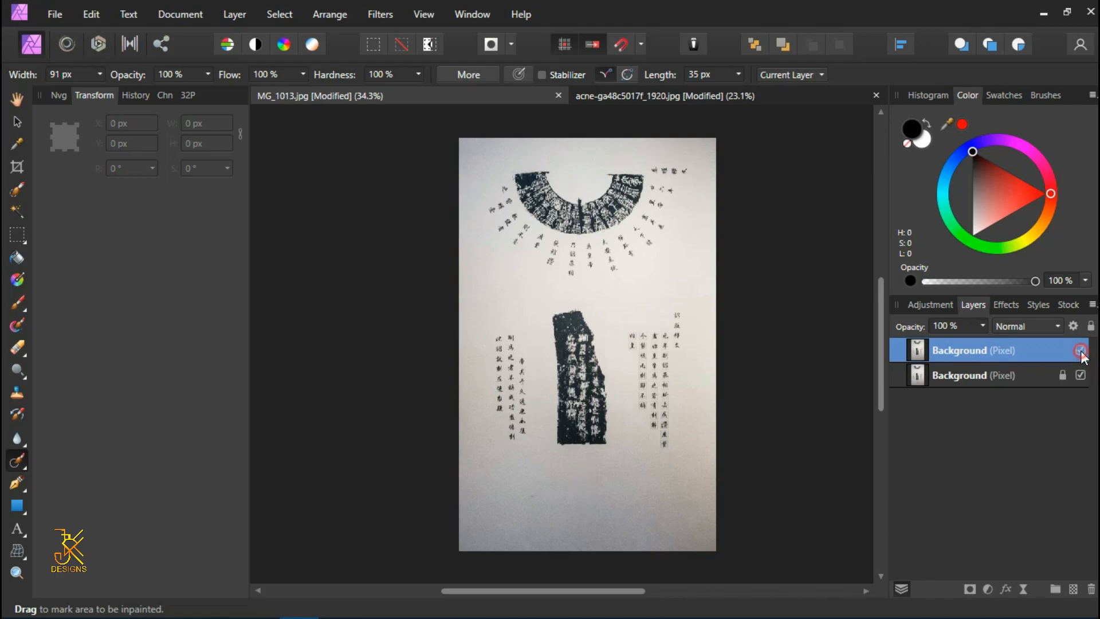
{"action": "left_click", "coordinate": [1080, 350]}
{"action": "left_click", "coordinate": [1081, 350]}
{"action": "left_click", "coordinate": [1080, 350]}
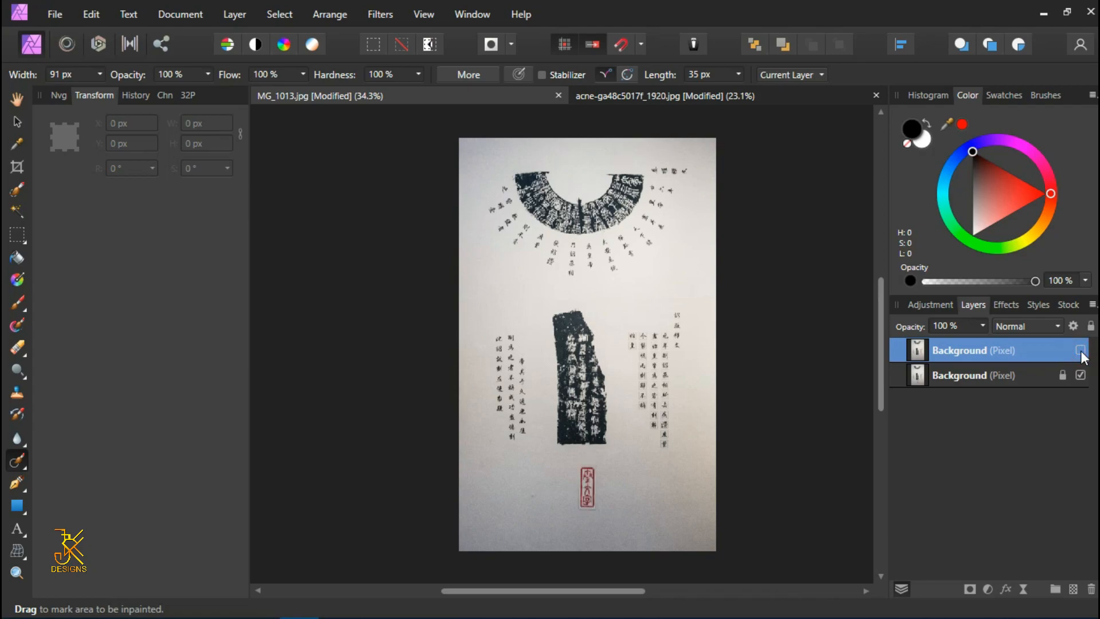
{"action": "left_click", "coordinate": [1080, 350]}
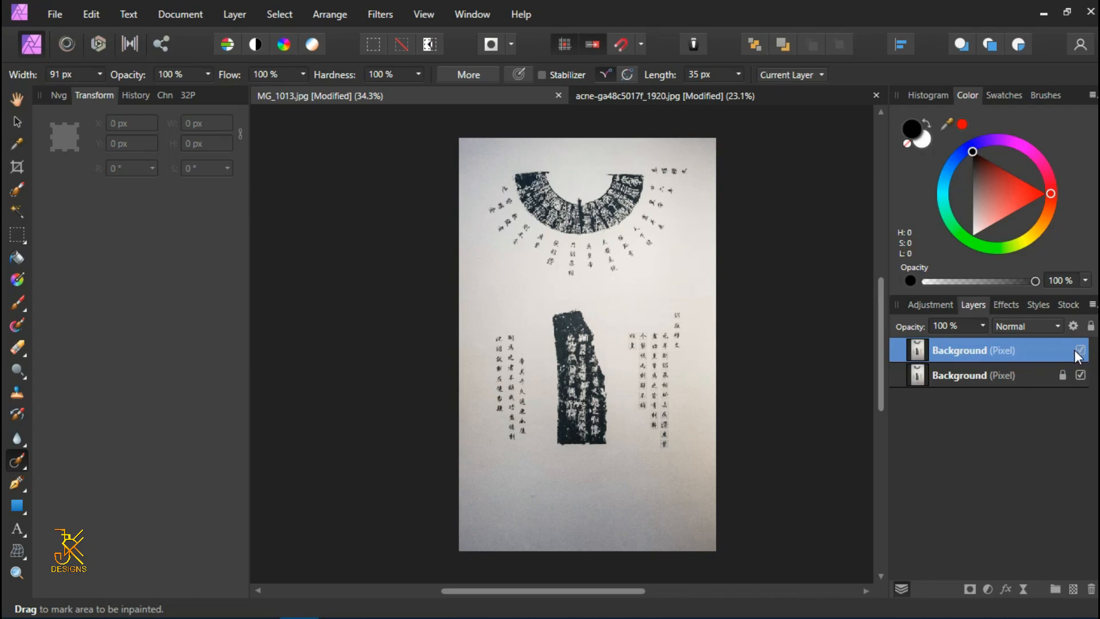
Step: Switch to acne-ga48c5017f_1920.jpg, delete its upper retouched Background layer, and duplicate the remaining Background layer
{"action": "left_click", "coordinate": [732, 95]}
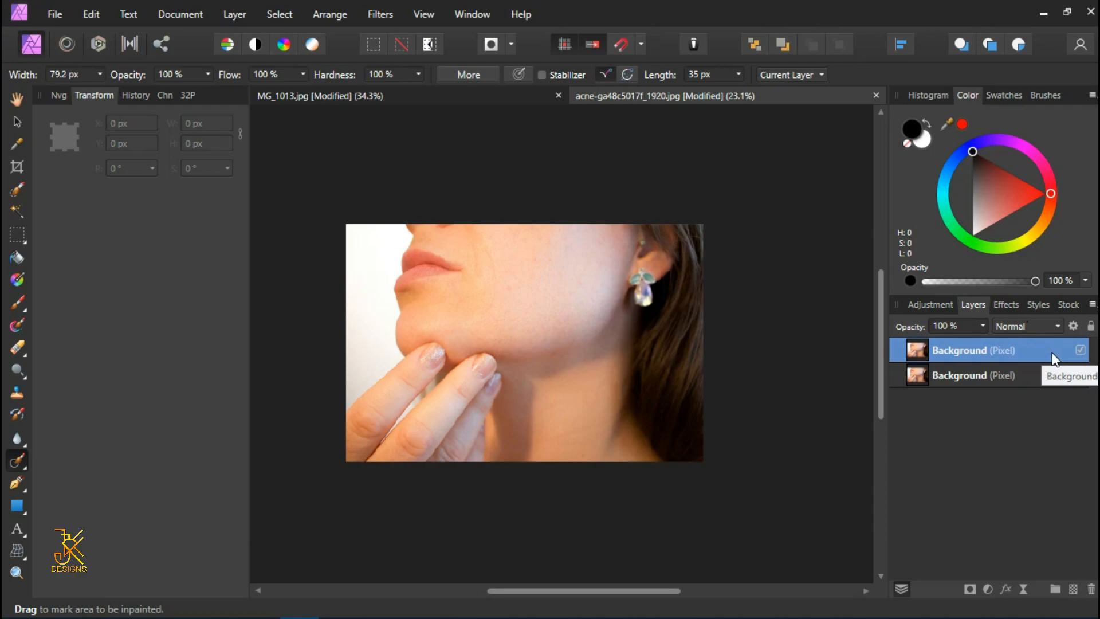
{"action": "key", "text": "Delete"}
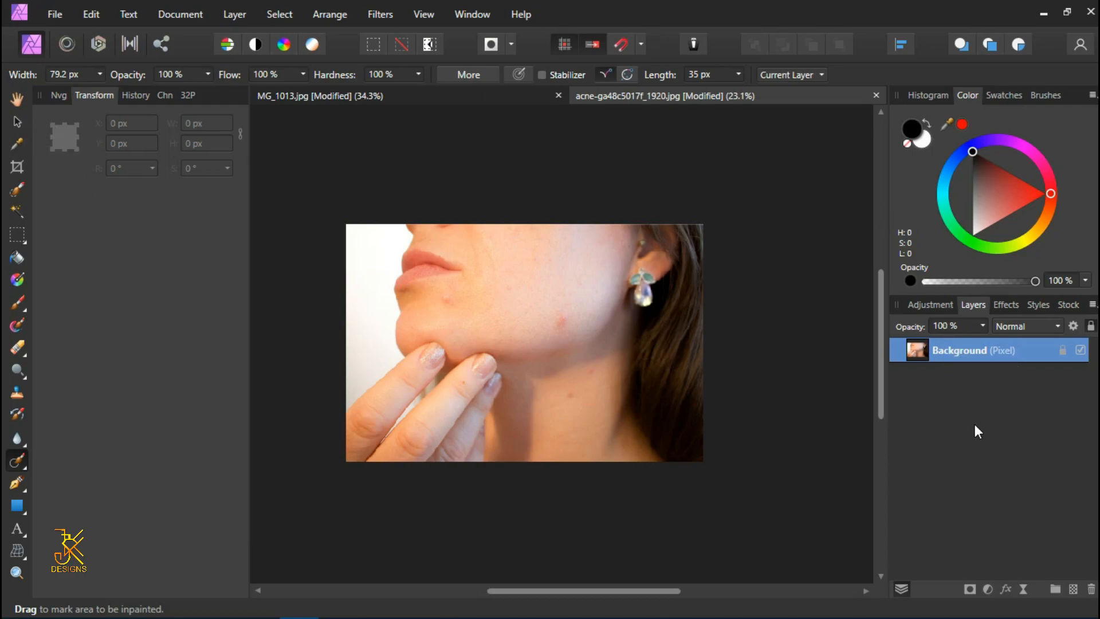
{"action": "key", "text": "ctrl+j"}
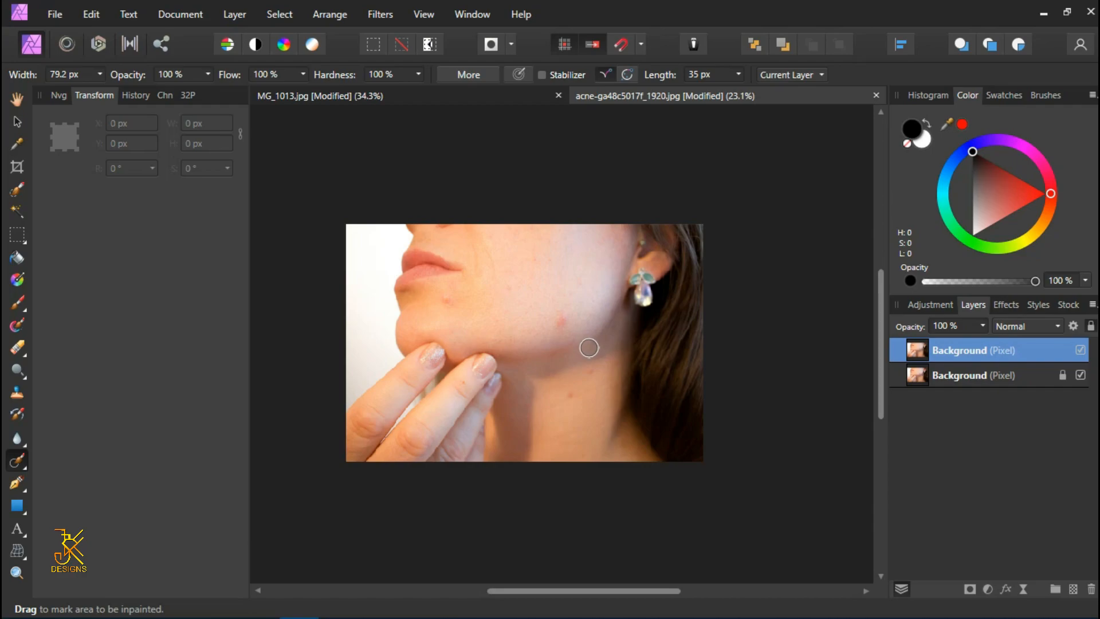
Step: Examine the skin of the portrait's chin, jaw and neck at several zoom levels, including the available zoom commands
{"action": "scroll", "coordinate": [588, 348], "scroll_direction": "up", "scroll_amount": 1}
{"action": "scroll", "coordinate": [589, 348], "scroll_direction": "up", "scroll_amount": 3}
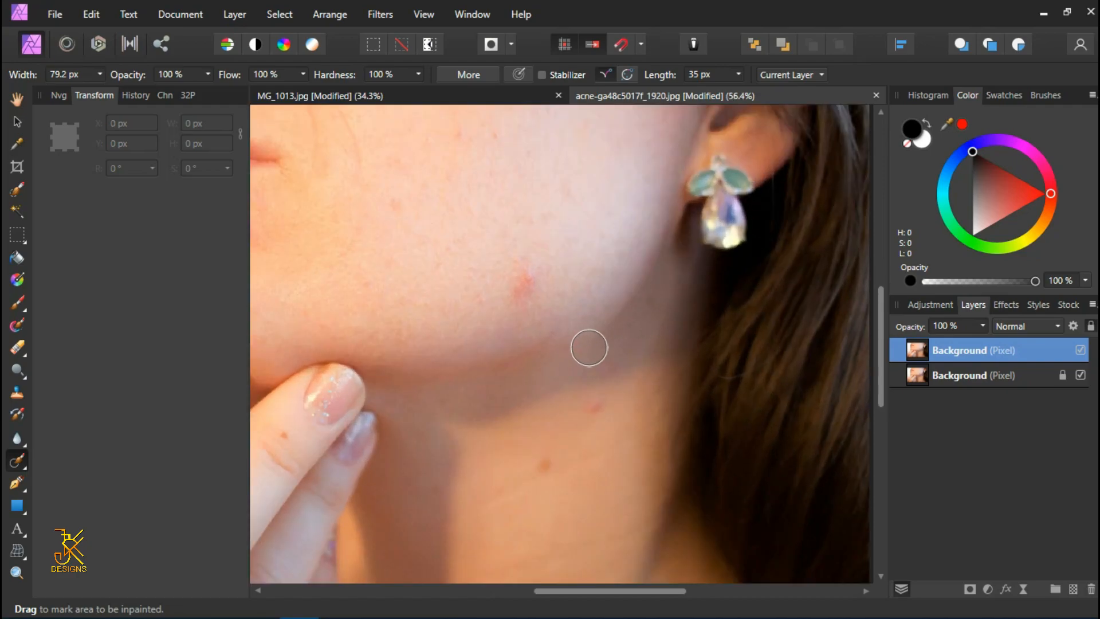
{"action": "scroll", "coordinate": [588, 347], "scroll_direction": "up", "scroll_amount": 2}
{"action": "scroll", "coordinate": [588, 347], "scroll_direction": "down", "scroll_amount": 3}
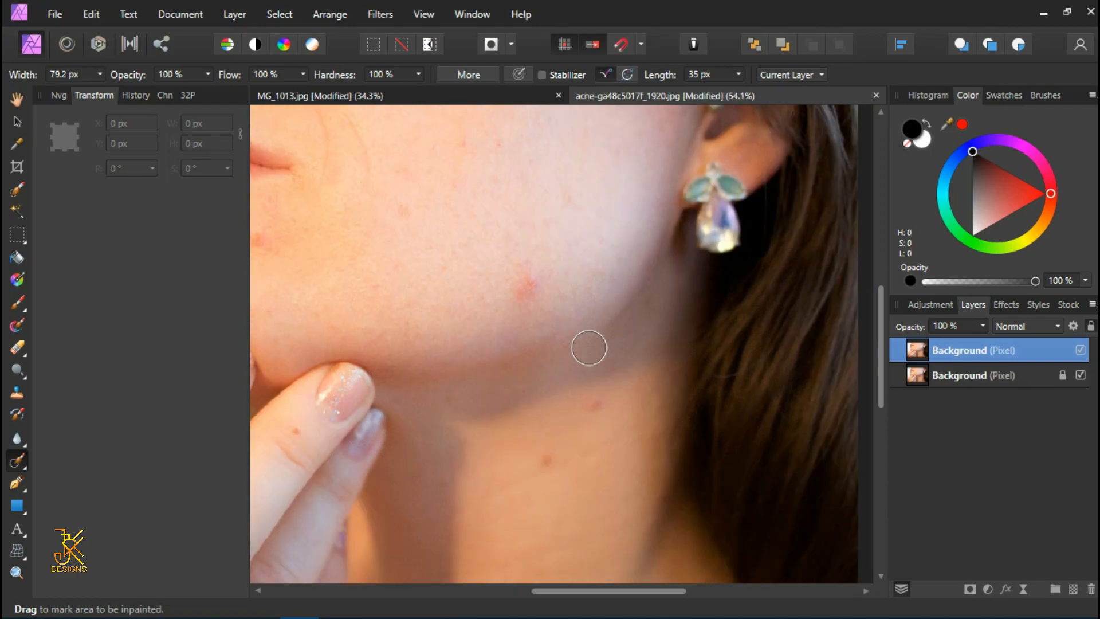
{"action": "scroll", "coordinate": [589, 348], "scroll_direction": "down", "scroll_amount": 2}
{"action": "scroll", "coordinate": [588, 347], "scroll_direction": "down", "scroll_amount": 1}
{"action": "scroll", "coordinate": [589, 347], "scroll_direction": "up", "scroll_amount": 2}
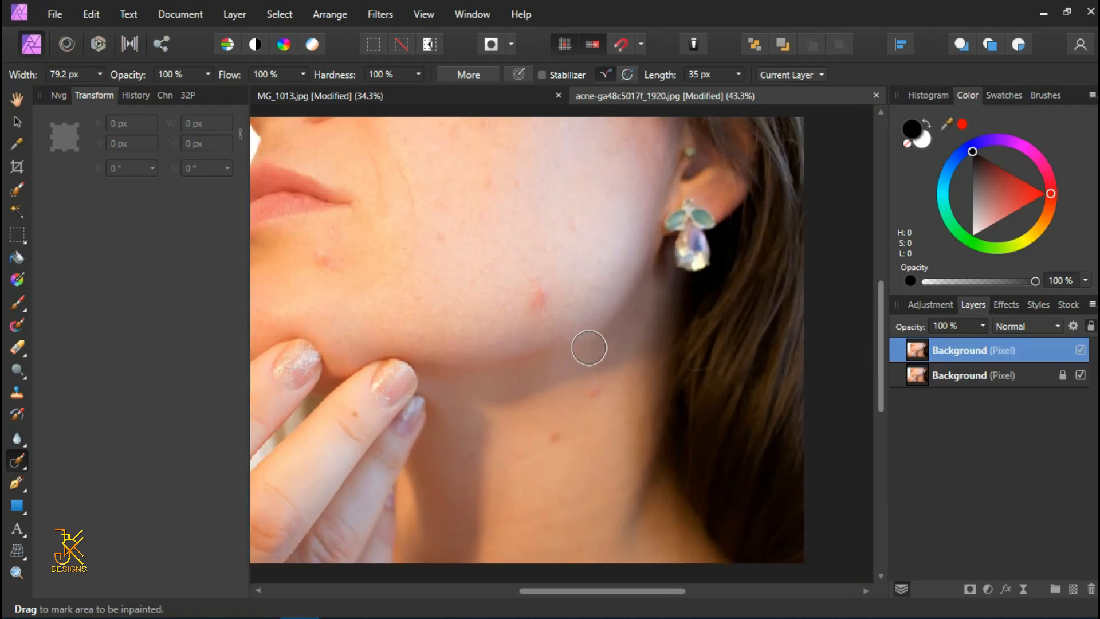
{"action": "scroll", "coordinate": [589, 347], "scroll_direction": "up", "scroll_amount": 1}
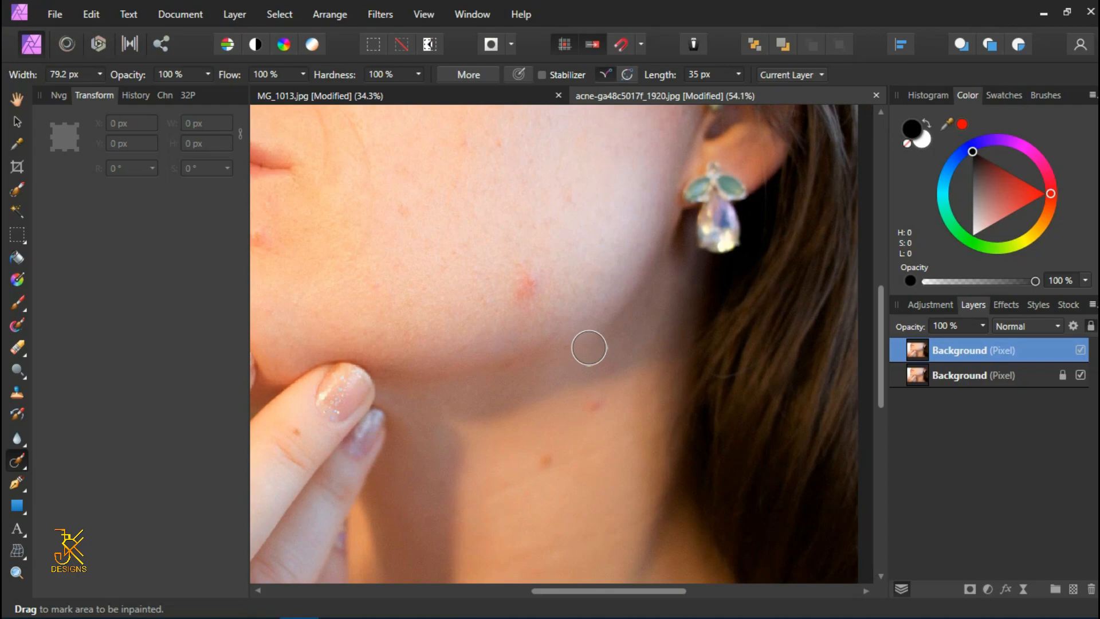
{"action": "left_click", "coordinate": [415, 15]}
{"action": "mouse_move", "coordinate": [429, 29]}
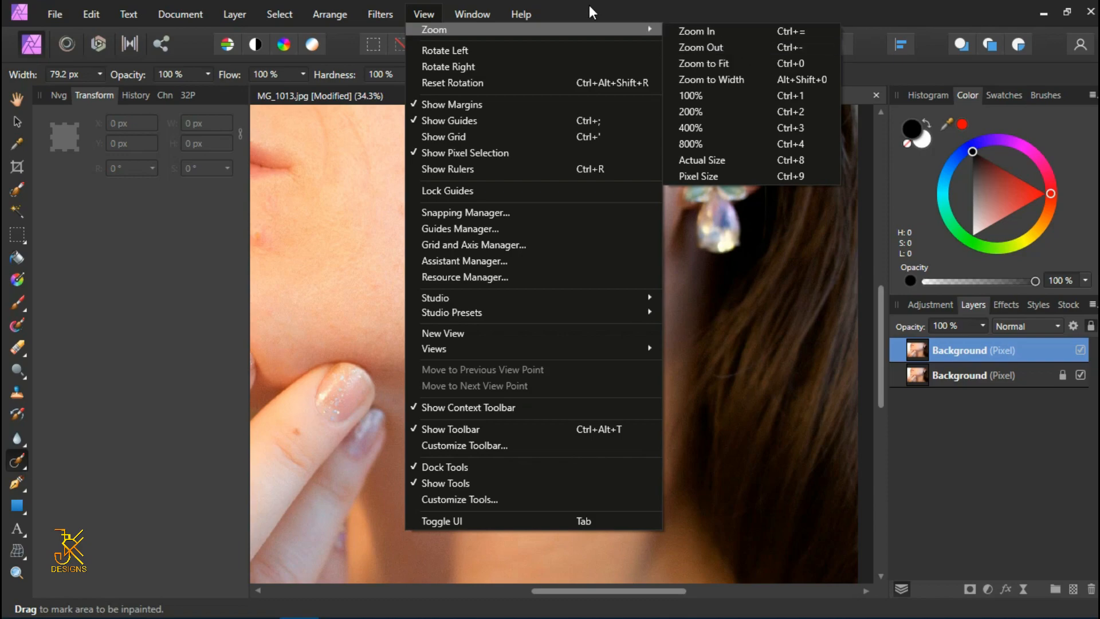
{"action": "left_click", "coordinate": [843, 3]}
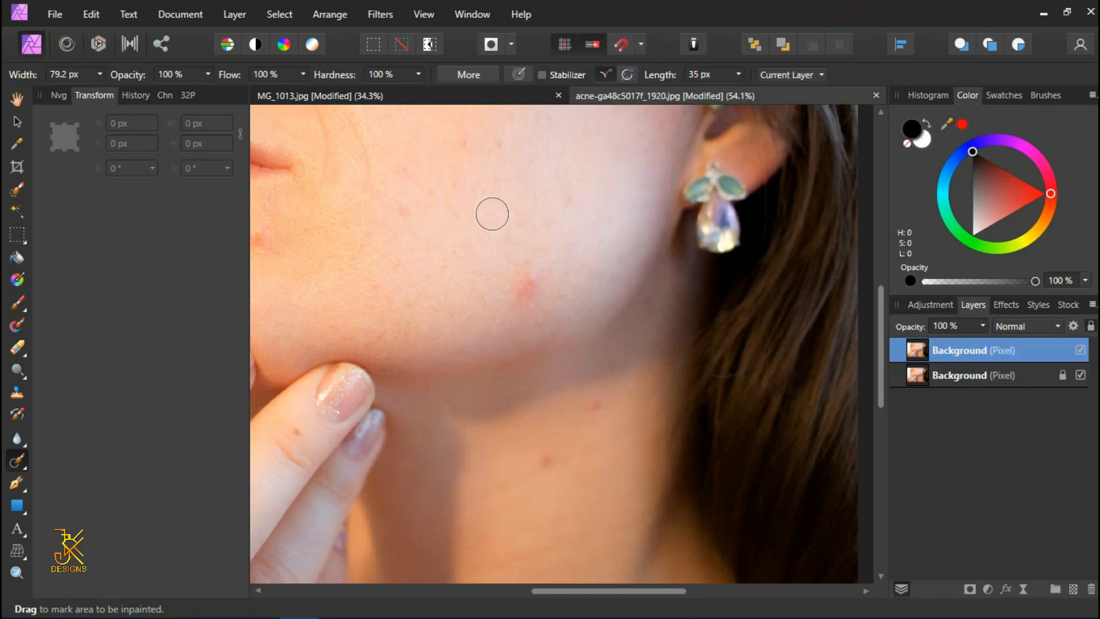
{"action": "scroll", "coordinate": [395, 277], "scroll_direction": "down", "scroll_amount": 3}
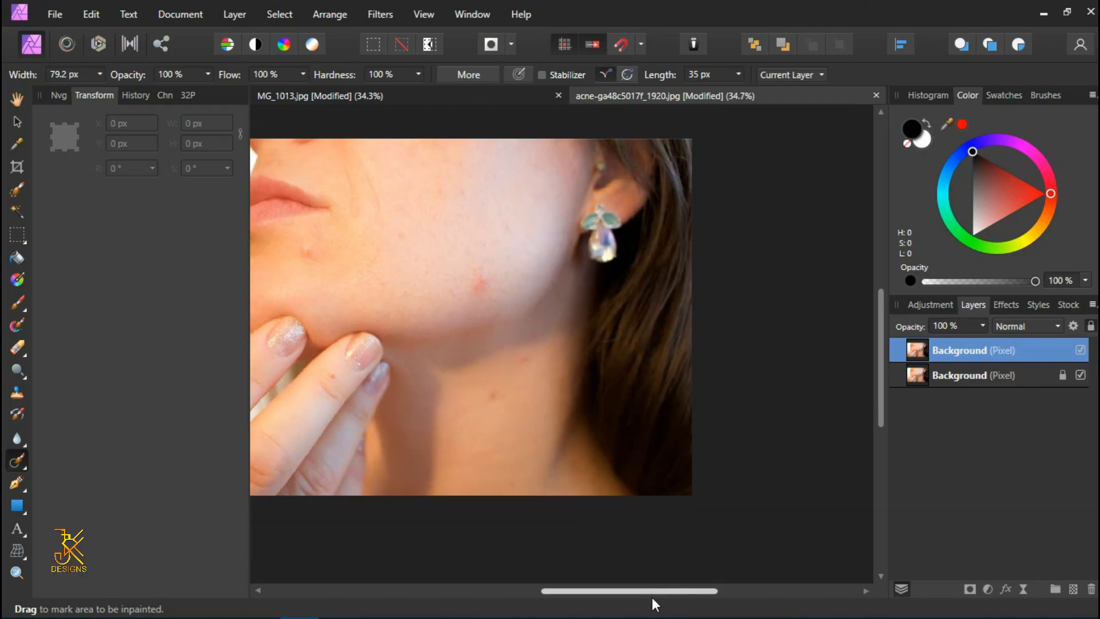
{"action": "mouse_move", "coordinate": [651, 592]}
{"action": "left_mouse_down"}
{"action": "mouse_move", "coordinate": [571, 571]}
{"action": "mouse_move", "coordinate": [585, 576]}
{"action": "left_mouse_up"}
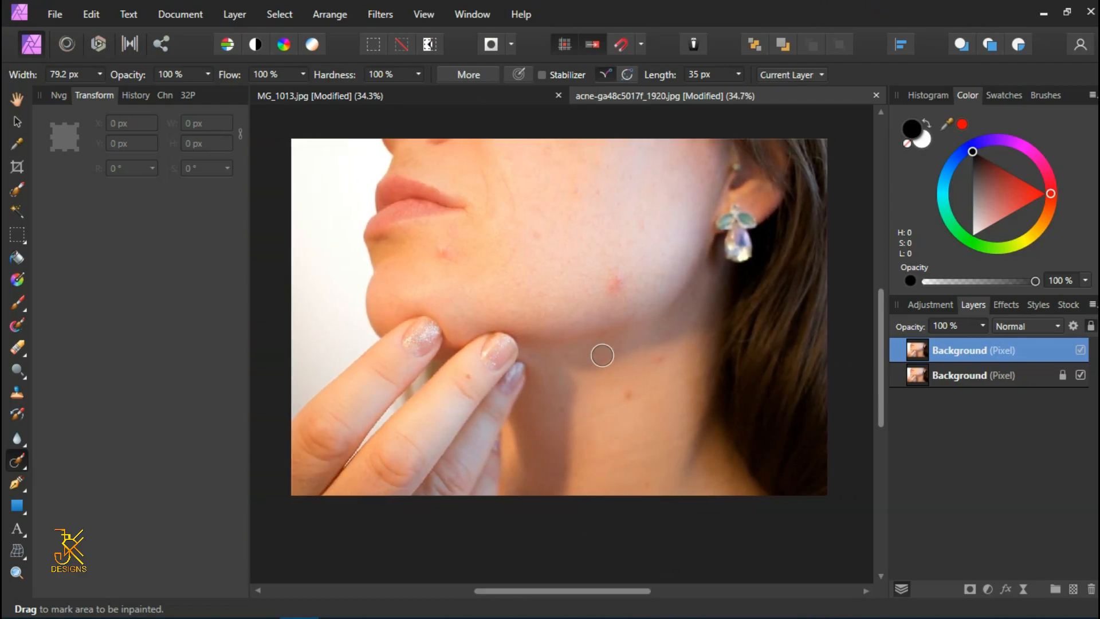
{"action": "scroll", "coordinate": [642, 360], "scroll_direction": "up", "scroll_amount": 2}
{"action": "scroll", "coordinate": [641, 360], "scroll_direction": "up", "scroll_amount": 2}
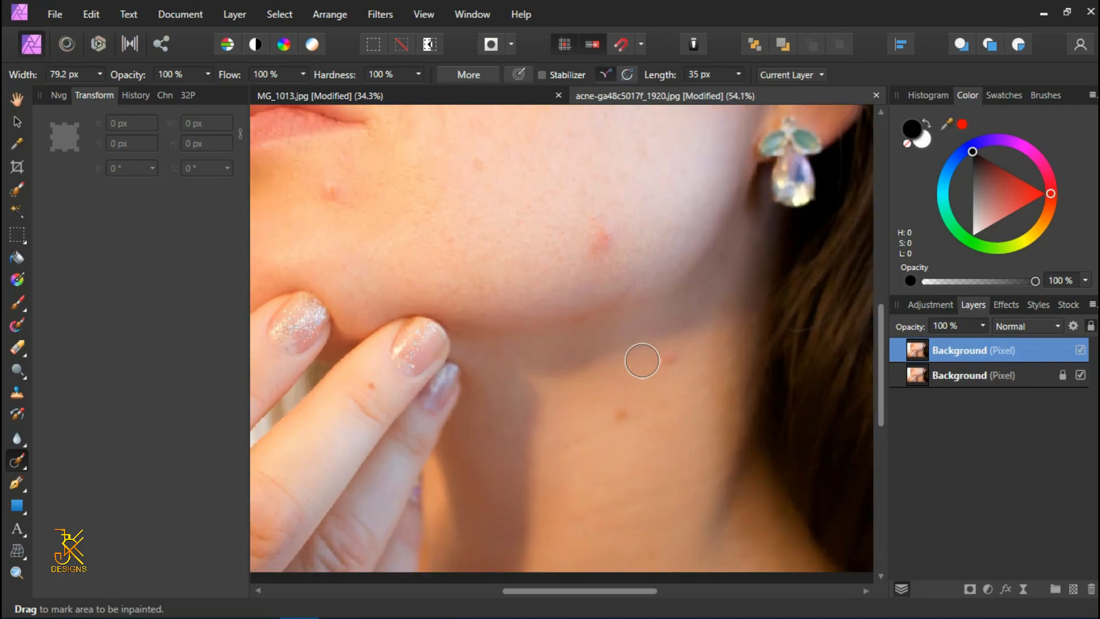
{"action": "scroll", "coordinate": [584, 459], "scroll_direction": "down", "scroll_amount": 2}
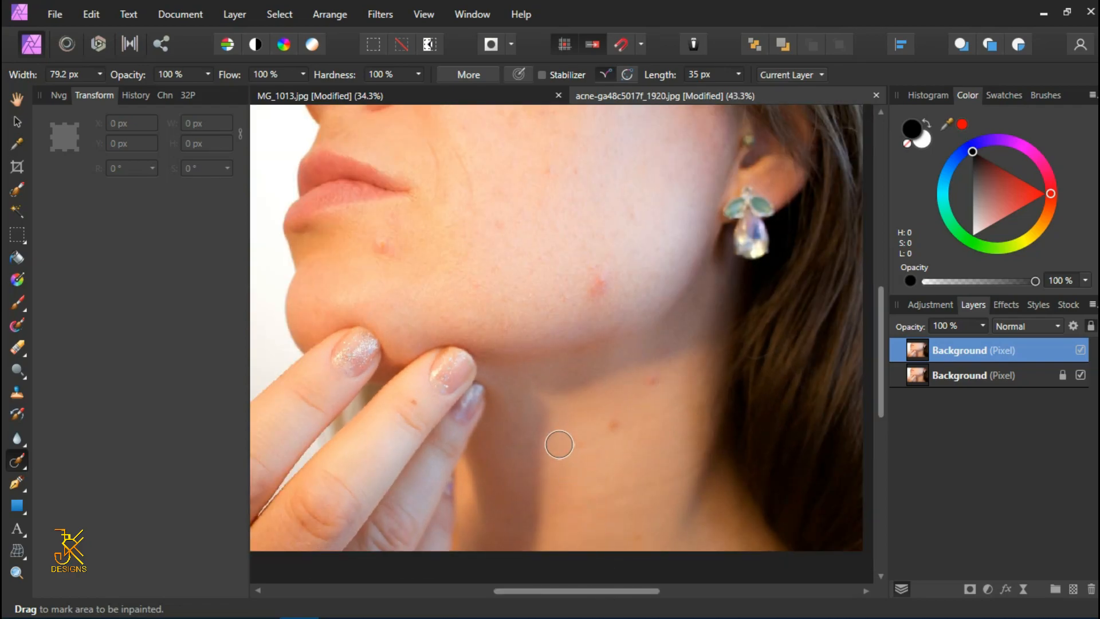
{"action": "key", "text": "space"}
{"action": "mouse_move", "coordinate": [463, 326]}
{"action": "left_mouse_down"}
{"action": "mouse_move", "coordinate": [523, 425]}
{"action": "mouse_move", "coordinate": [427, 324]}
{"action": "mouse_move", "coordinate": [527, 354]}
{"action": "mouse_move", "coordinate": [574, 454]}
{"action": "mouse_move", "coordinate": [539, 329]}
{"action": "left_mouse_up"}
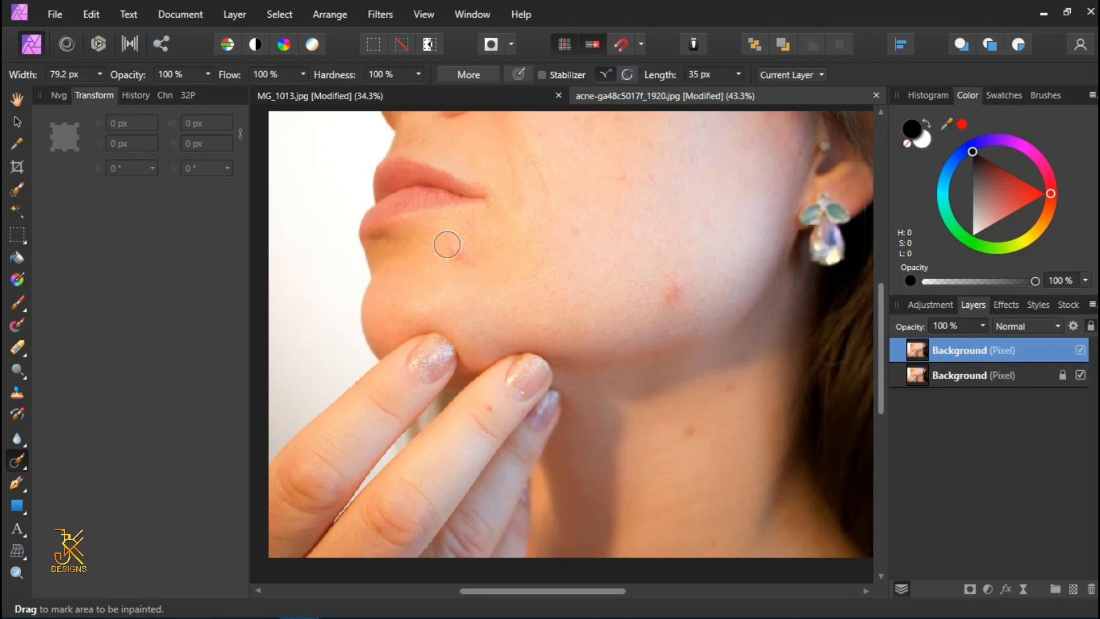
Step: Review the hardness and width settings of the Inpainting Brush
{"action": "left_click", "coordinate": [418, 74]}
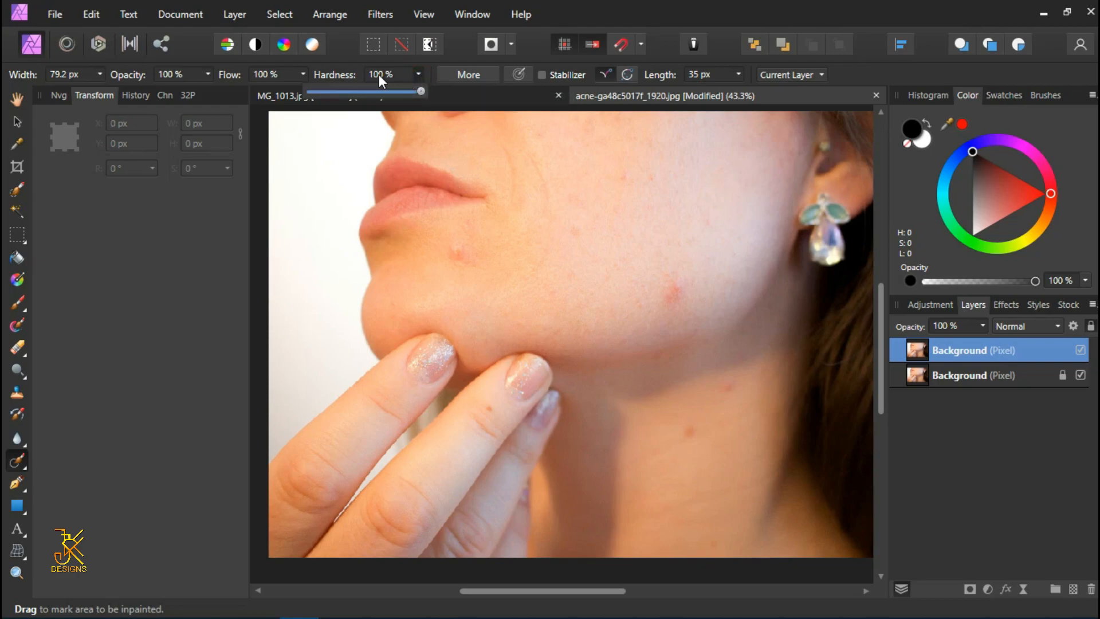
{"action": "left_click", "coordinate": [417, 92]}
{"action": "left_click_drag", "start_coordinate": [287, 273], "coordinate": [320, 272]}
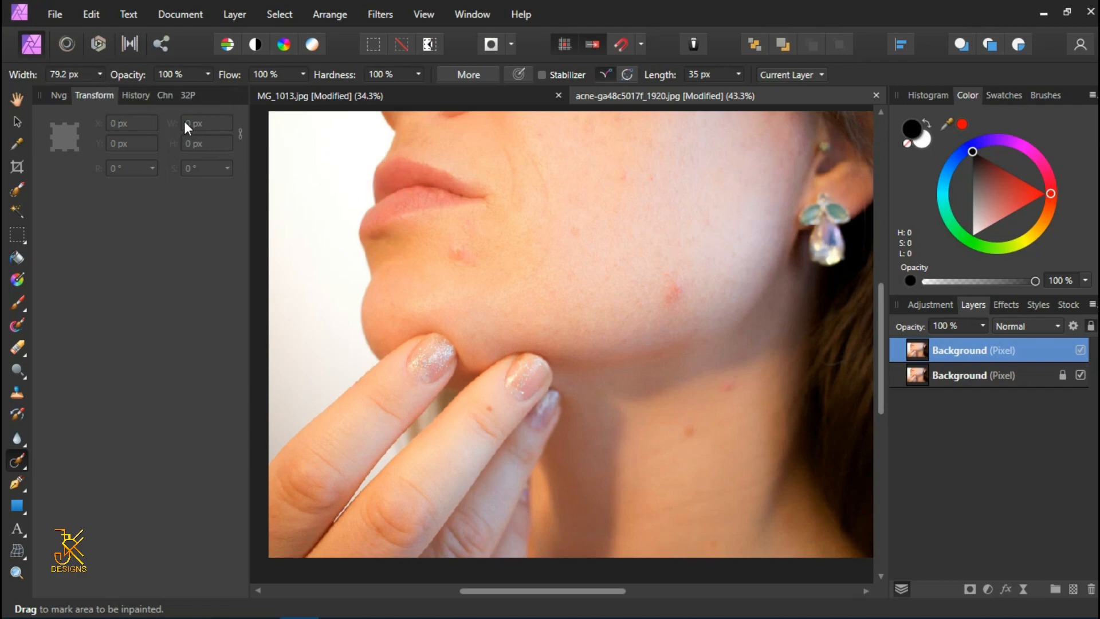
{"action": "left_click", "coordinate": [98, 74]}
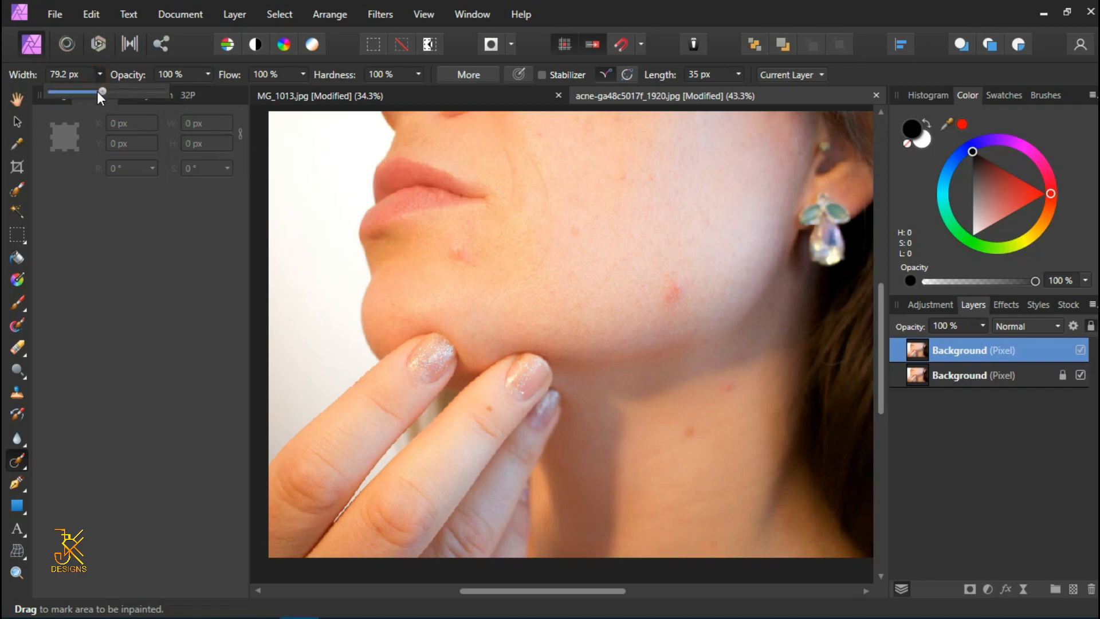
{"action": "left_click", "coordinate": [489, 220]}
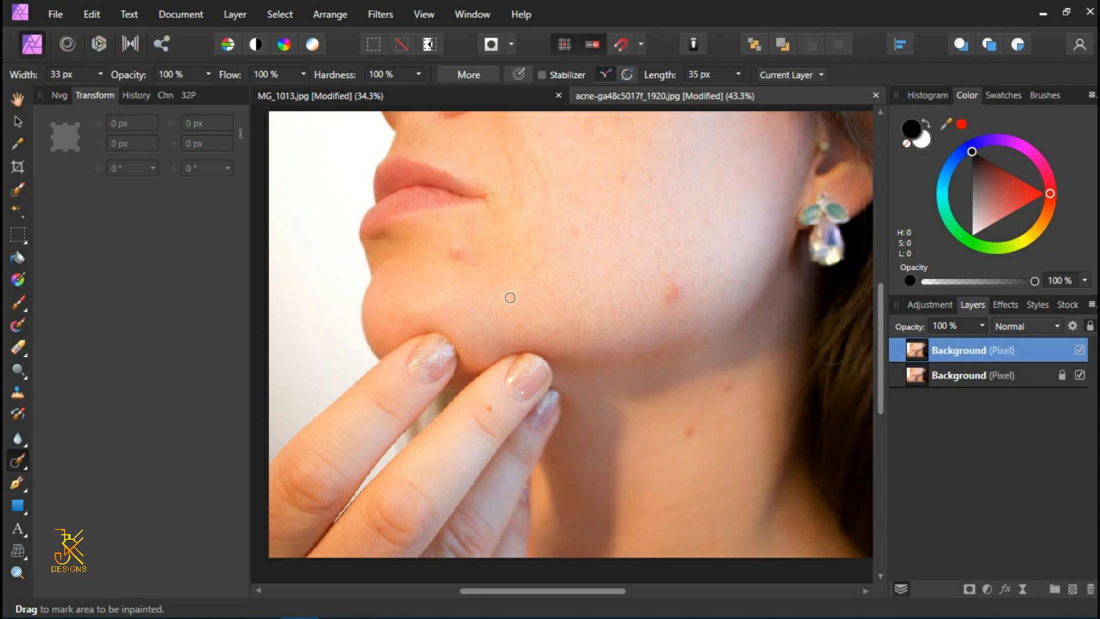
Step: Enlarge the Inpainting Brush width to 336.9 px and shrink it back to 108 px
{"action": "key", "text": "bracketright"}
{"action": "key", "text": "bracketright"}
{"action": "key", "text": "bracketright"}
{"action": "key", "text": "bracketright"}
{"action": "key", "text": "bracketright"}
{"action": "key", "text": "bracketright"}
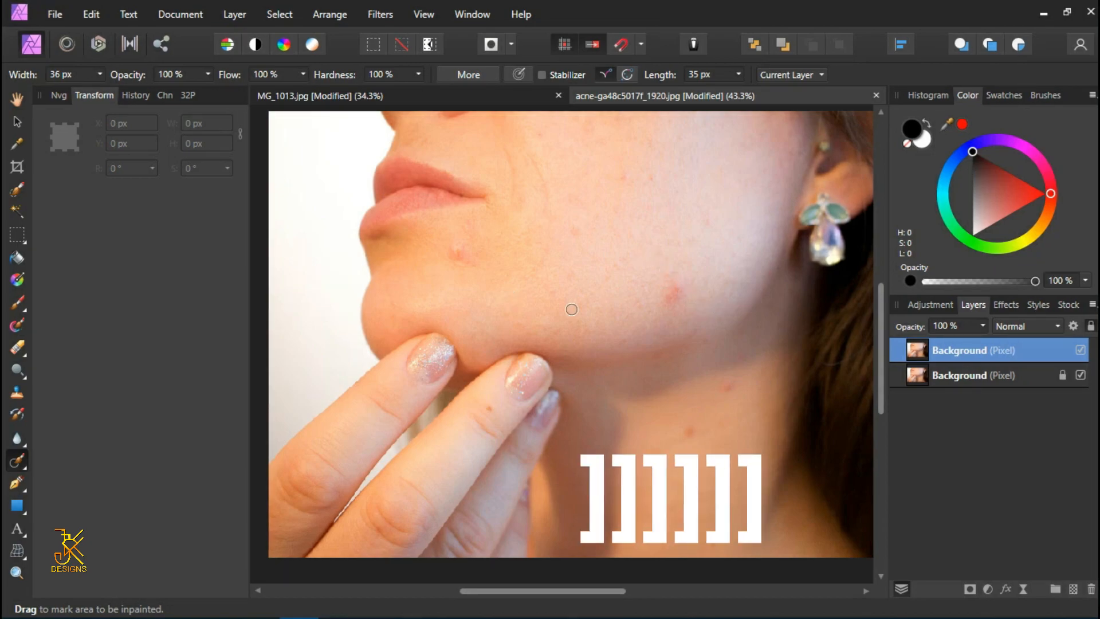
{"action": "key", "text": "bracketright"}
{"action": "key", "text": "bracketright"}
{"action": "key", "text": "bracketright"}
{"action": "key", "text": "bracketright"}
{"action": "key", "text": "bracketright"}
{"action": "key", "text": "bracketright"}
{"action": "key", "text": "bracketright"}
{"action": "key", "text": "bracketright"}
{"action": "key", "text": "bracketright"}
{"action": "key", "text": "bracketright"}
{"action": "key", "text": "bracketright"}
{"action": "key", "text": "bracketright"}
{"action": "key", "text": "bracketright"}
{"action": "key", "text": "bracketright"}
{"action": "key", "text": "bracketright"}
{"action": "key", "text": "bracketright"}
{"action": "key", "text": "bracketright"}
{"action": "key", "text": "bracketright"}
{"action": "key", "text": "bracketright"}
{"action": "key", "text": "bracketright"}
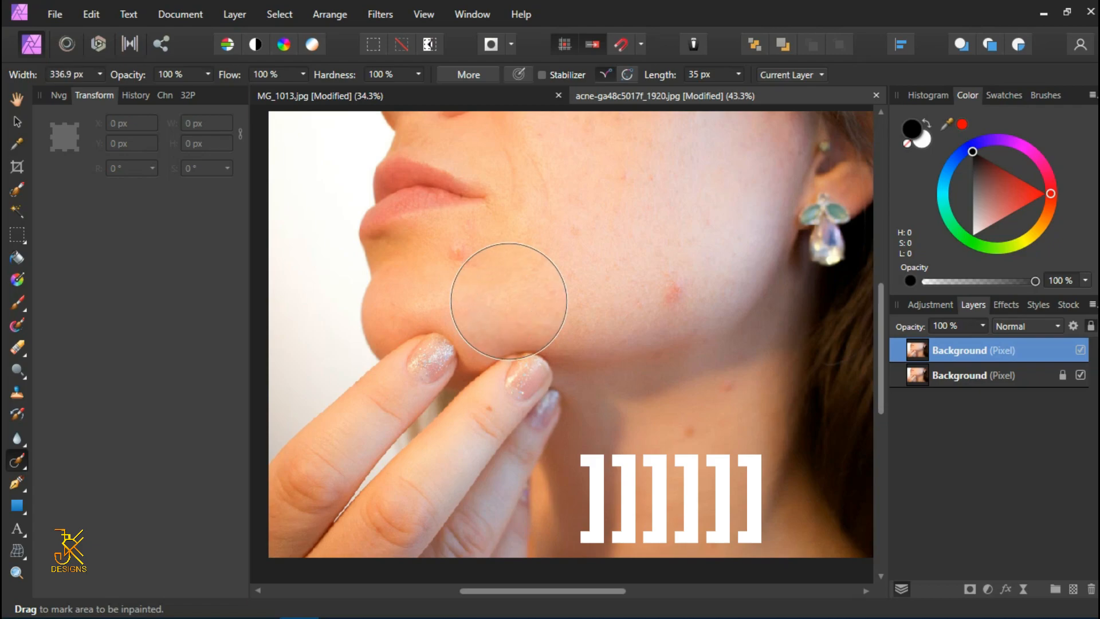
{"action": "key", "text": "bracketleft"}
{"action": "key", "text": "bracketleft"}
{"action": "key", "text": "bracketleft"}
{"action": "key", "text": "bracketleft"}
{"action": "key", "text": "bracketleft"}
{"action": "key", "text": "bracketleft"}
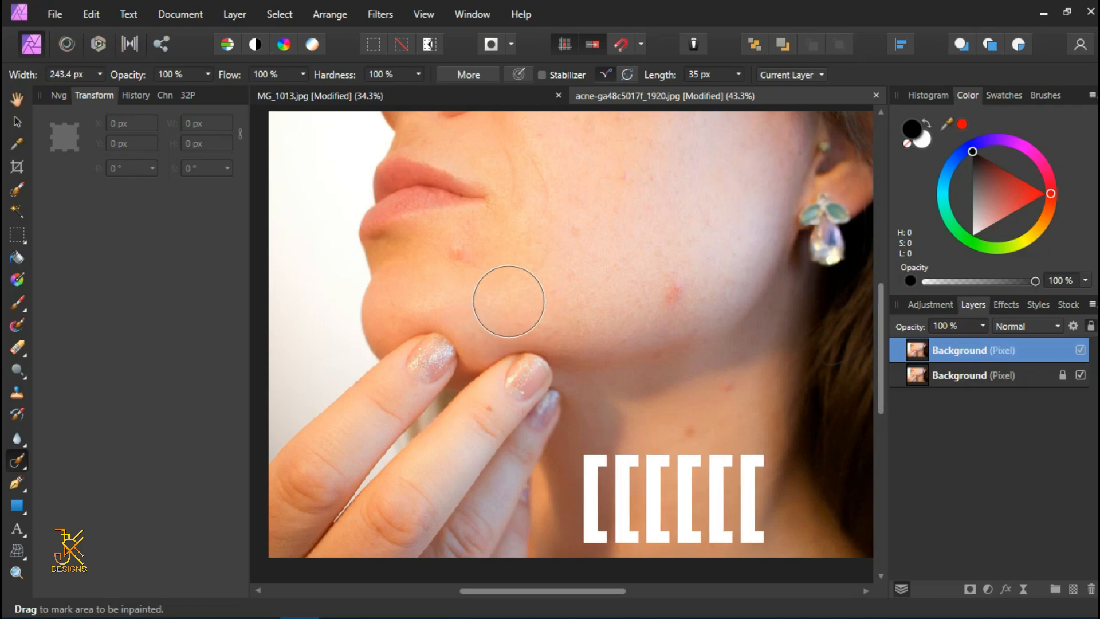
{"action": "key", "text": "bracketleft"}
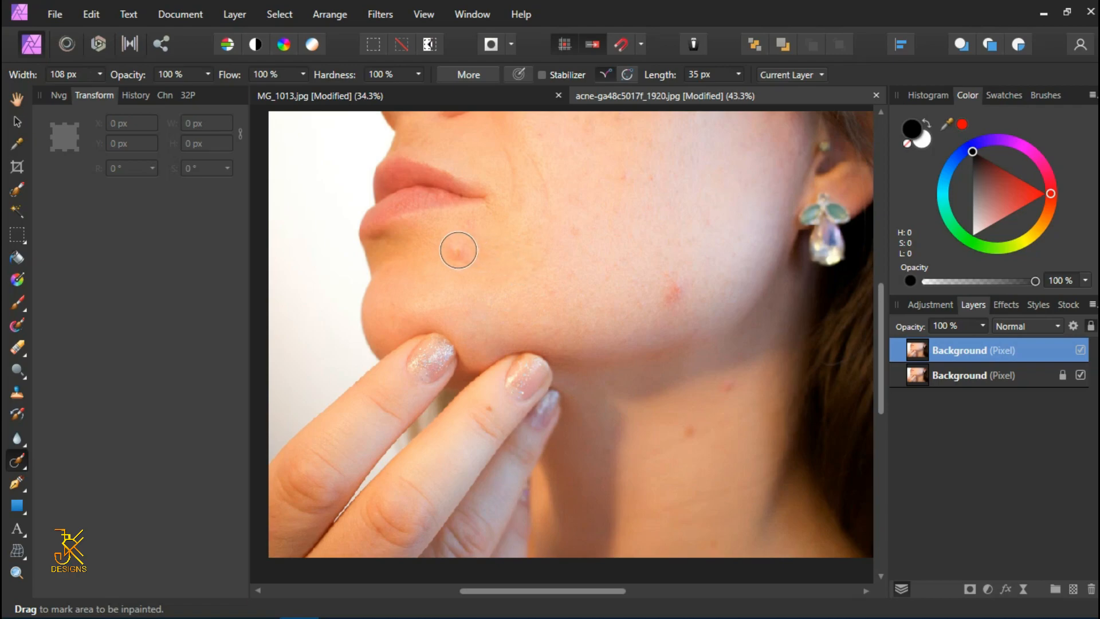
Step: Remove the blemishes on the chin, jaw, neck and finger with the Inpainting Brush at a width of 89.7 px
{"action": "key", "text": "["}
{"action": "key", "text": "["}
{"action": "left_click", "coordinate": [455, 251]}
{"action": "mouse_move", "coordinate": [688, 291]}
{"action": "left_mouse_down"}
{"action": "mouse_move", "coordinate": [666, 294]}
{"action": "mouse_move", "coordinate": [685, 286]}
{"action": "left_mouse_up"}
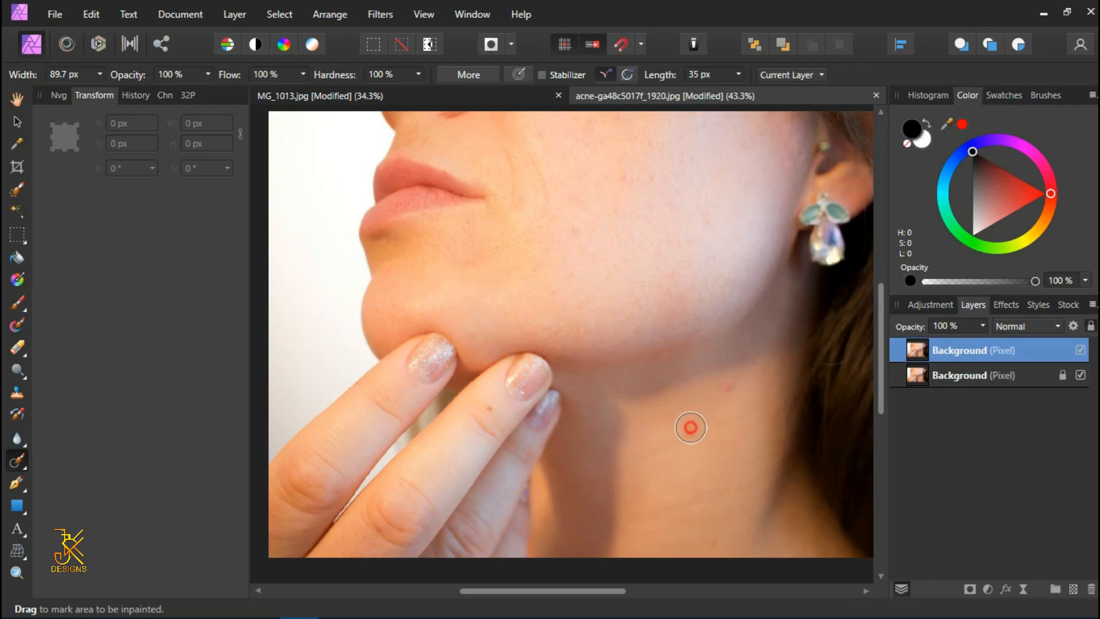
{"action": "left_click", "coordinate": [690, 427]}
{"action": "left_click", "coordinate": [728, 385]}
{"action": "left_click", "coordinate": [496, 411]}
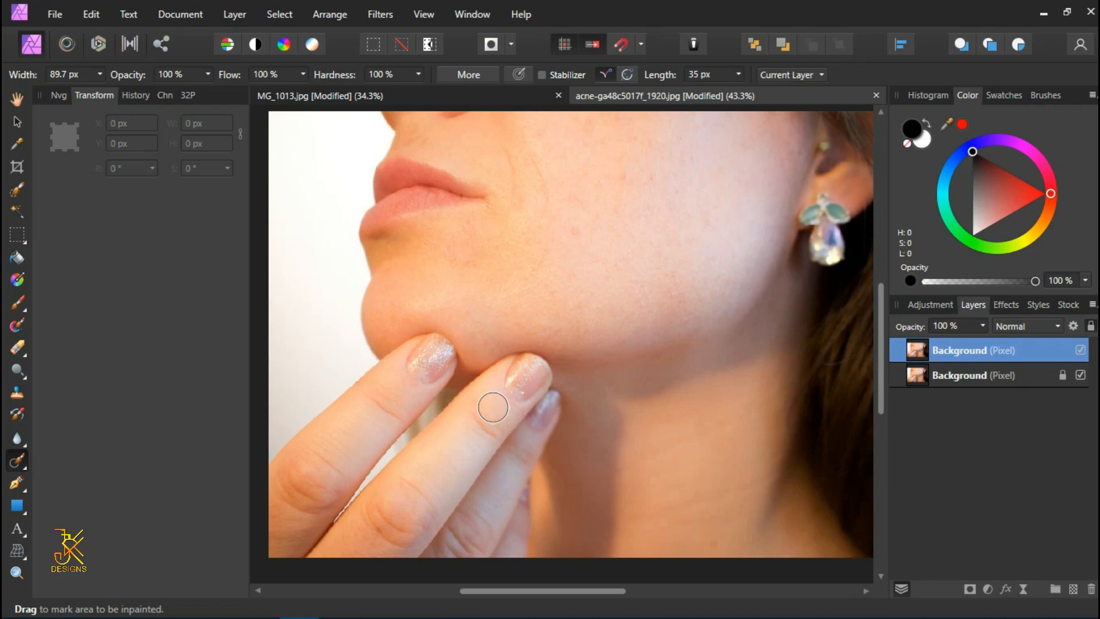
Step: Toggle the upper Background layer's visibility repeatedly to compare the whole portrait before and after retouching, leaving it visible
{"action": "scroll", "coordinate": [580, 319], "scroll_direction": "down", "scroll_amount": 3}
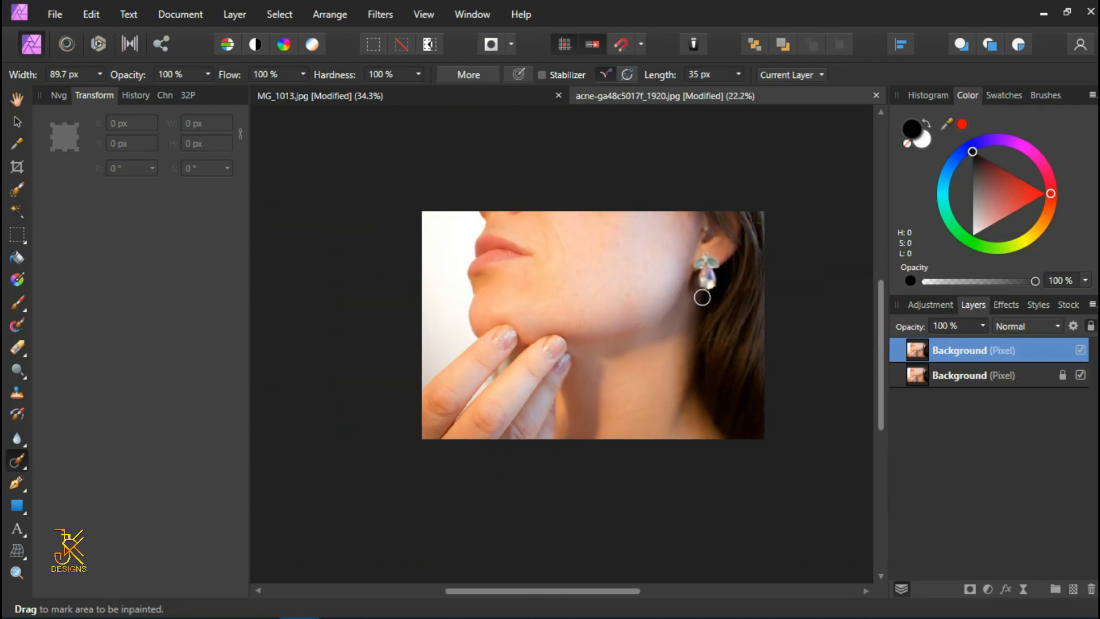
{"action": "left_click", "coordinate": [1081, 350]}
{"action": "left_click", "coordinate": [1081, 351]}
{"action": "left_click", "coordinate": [1081, 351]}
{"action": "left_click", "coordinate": [1081, 351]}
{"action": "left_click", "coordinate": [1080, 351]}
{"action": "left_click", "coordinate": [1081, 351]}
{"action": "left_click", "coordinate": [1081, 351]}
{"action": "left_click", "coordinate": [1081, 351]}
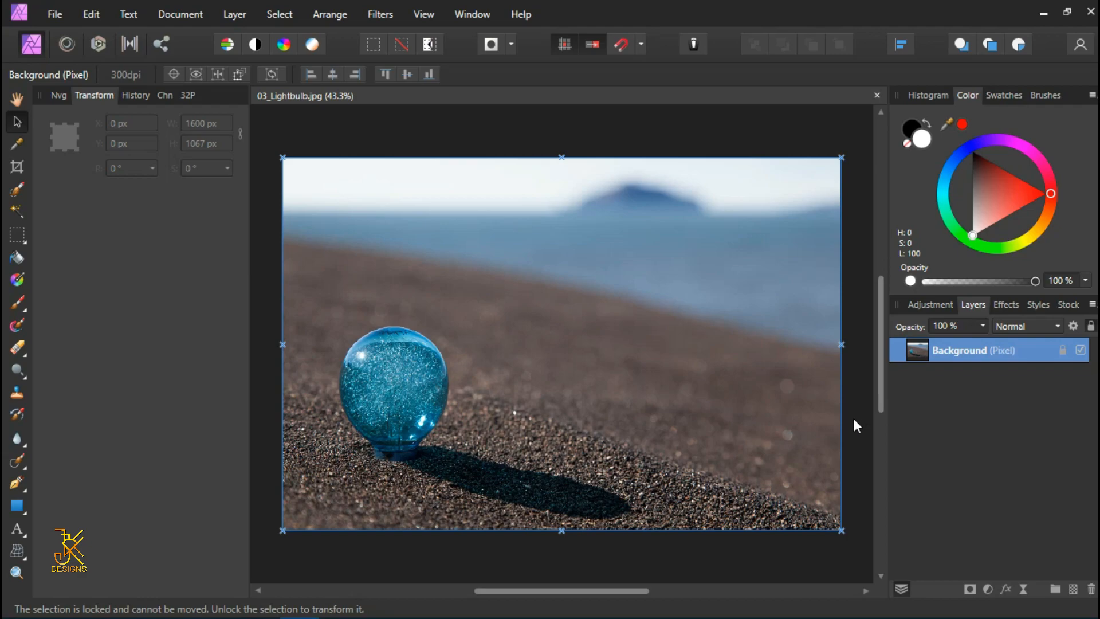
Step: Add a Black and White adjustment to 03_Lightbulb.jpg with Red at 14%, Cyan at 25% and Blue at 92%
{"action": "left_click", "coordinate": [986, 589]}
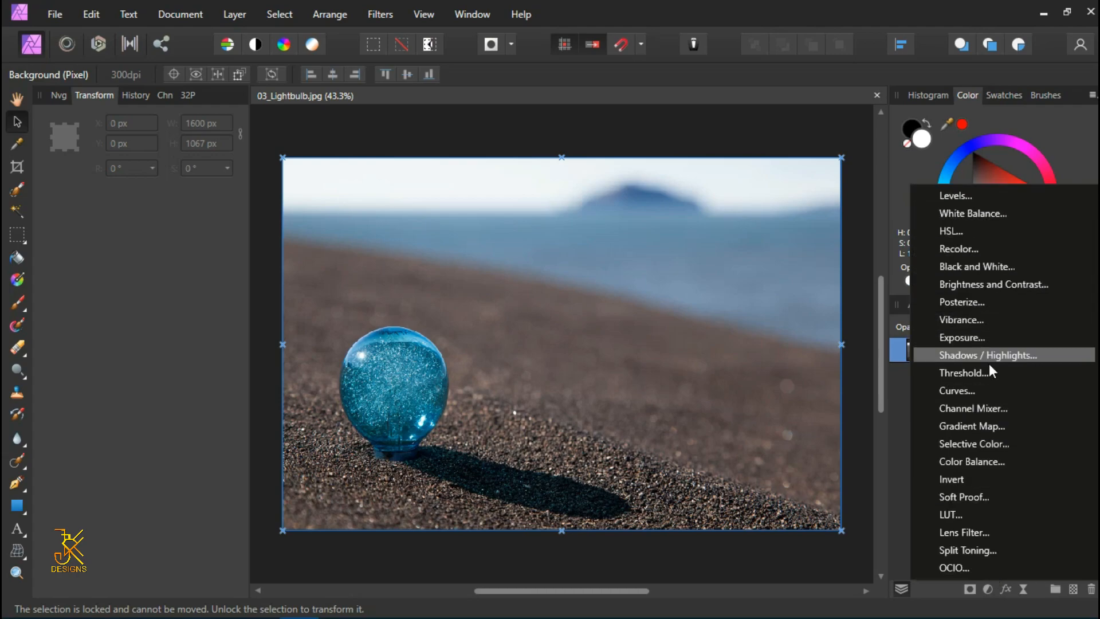
{"action": "left_click", "coordinate": [981, 267]}
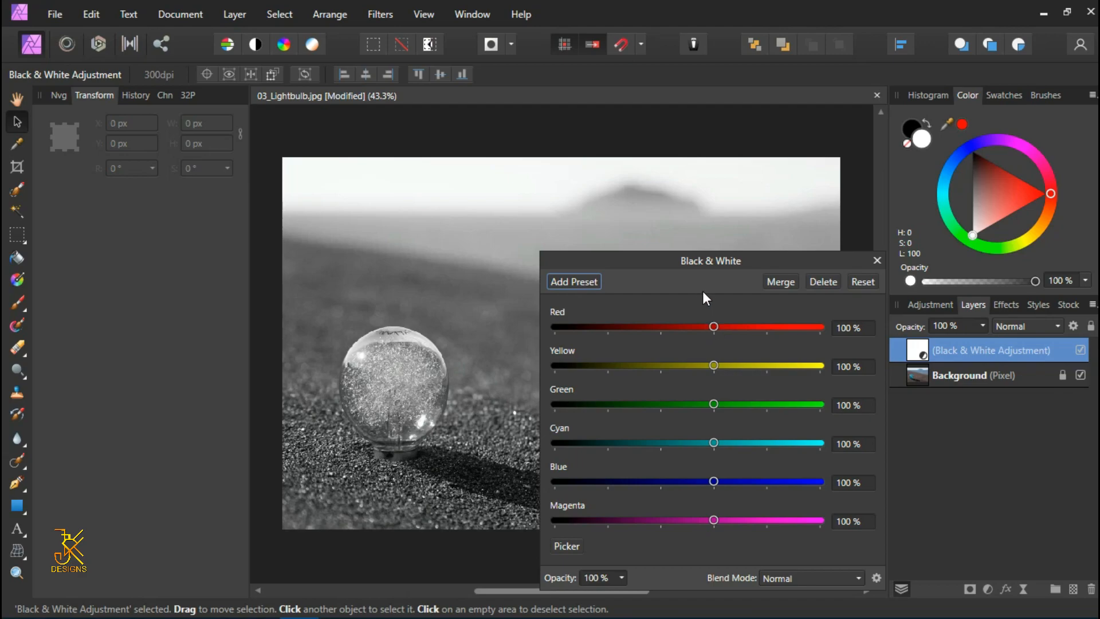
{"action": "left_click_drag", "start_coordinate": [714, 325], "coordinate": [668, 346]}
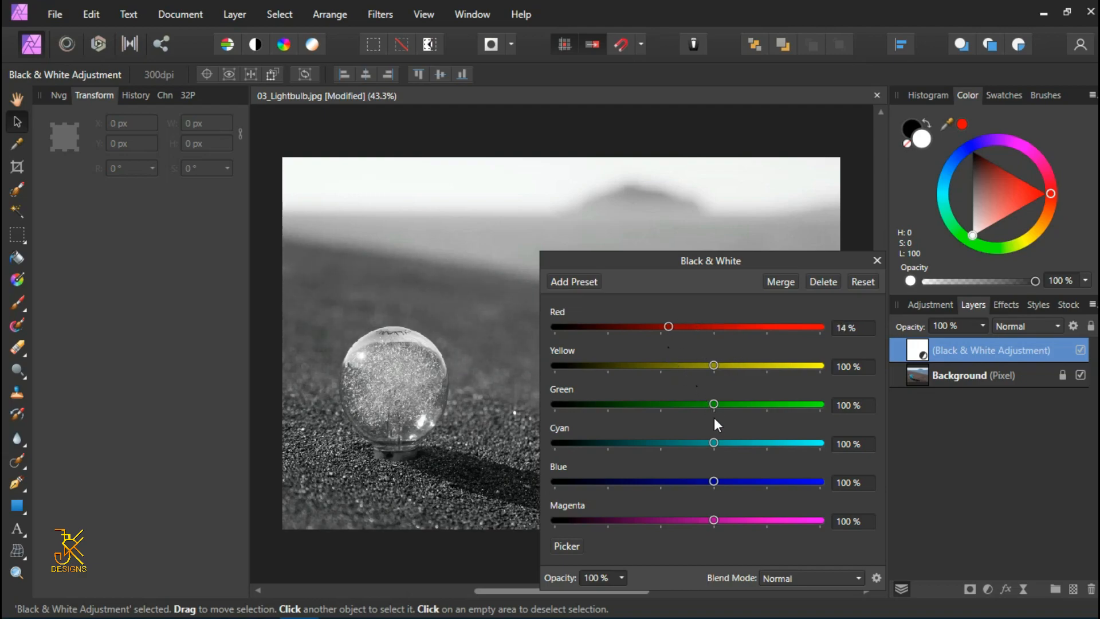
{"action": "left_click_drag", "start_coordinate": [712, 445], "coordinate": [675, 426]}
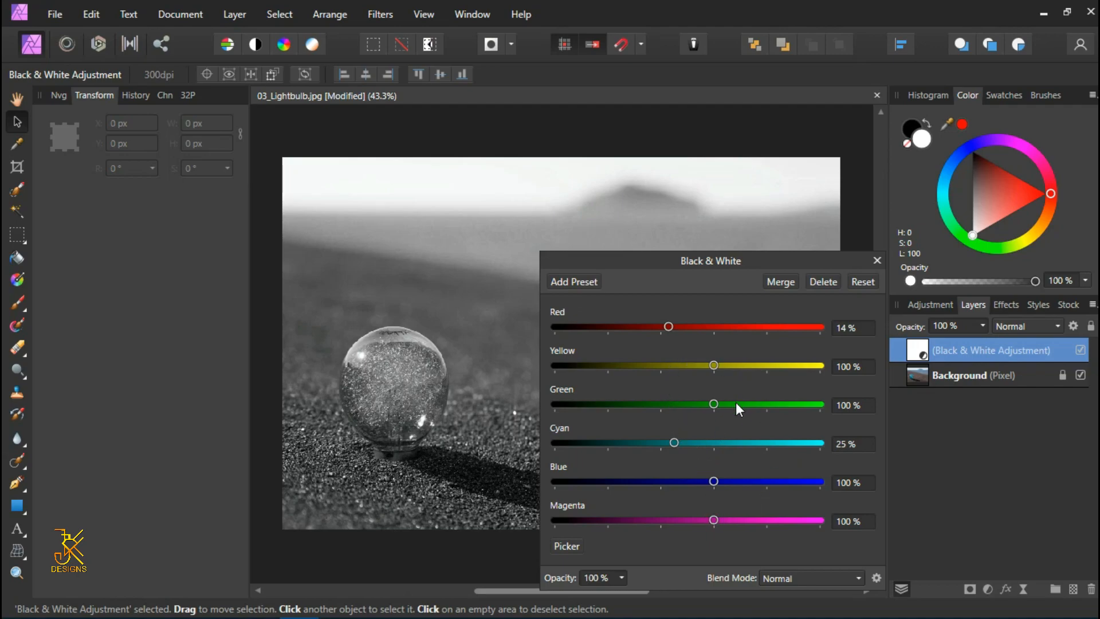
{"action": "mouse_move", "coordinate": [713, 481]}
{"action": "left_mouse_down"}
{"action": "mouse_move", "coordinate": [736, 483]}
{"action": "mouse_move", "coordinate": [703, 479]}
{"action": "mouse_move", "coordinate": [743, 479]}
{"action": "mouse_move", "coordinate": [711, 479]}
{"action": "left_mouse_up"}
{"action": "left_click", "coordinate": [877, 260]}
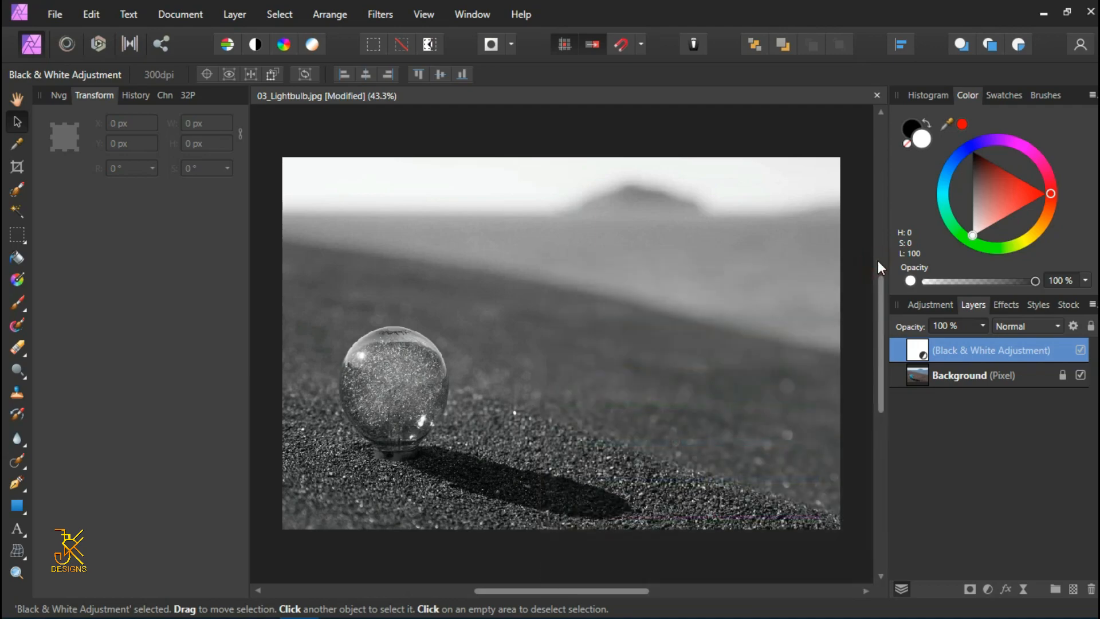
{"action": "left_click", "coordinate": [877, 260]}
{"action": "left_click_drag", "start_coordinate": [879, 260], "coordinate": [875, 402]}
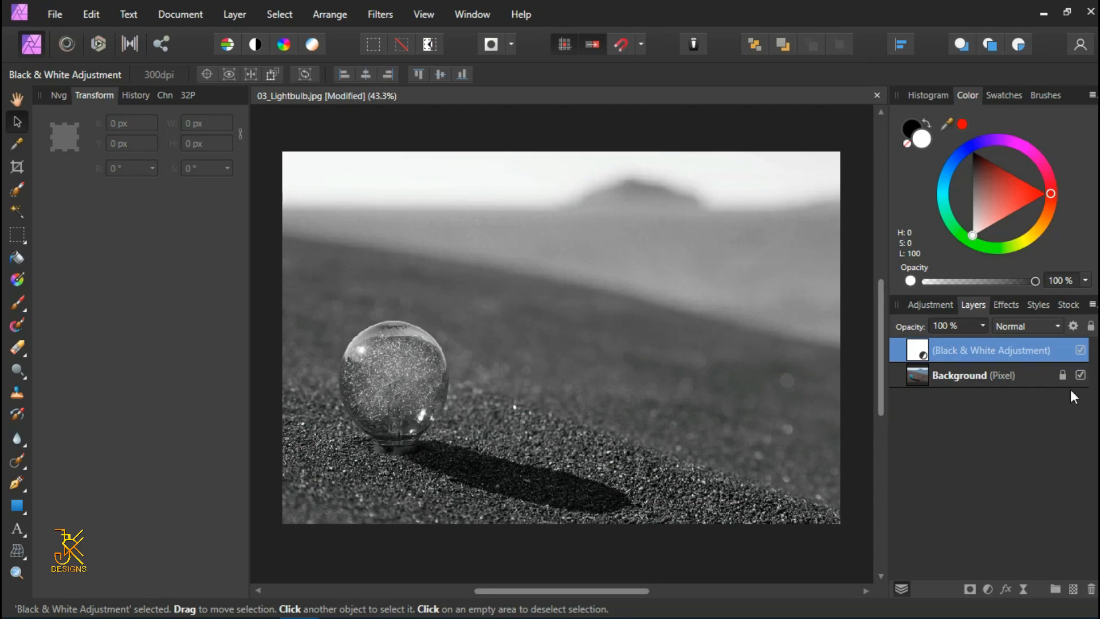
Step: Hide and show the Black & White Adjustment layer to compare the image, and reopen the adjustment's settings
{"action": "left_click", "coordinate": [1081, 349]}
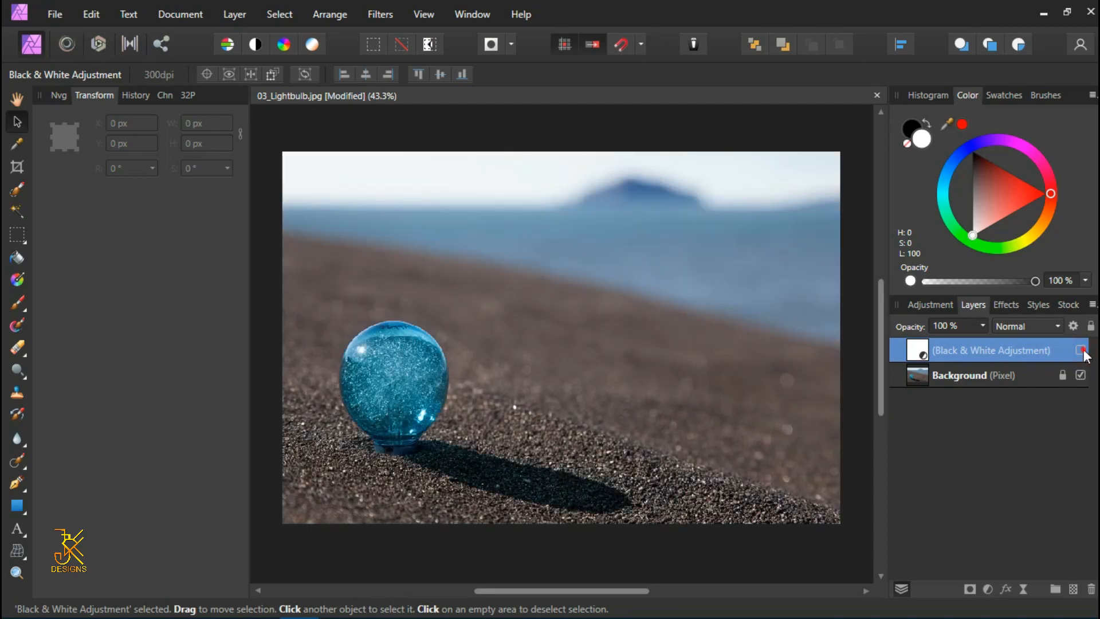
{"action": "left_click", "coordinate": [1081, 350]}
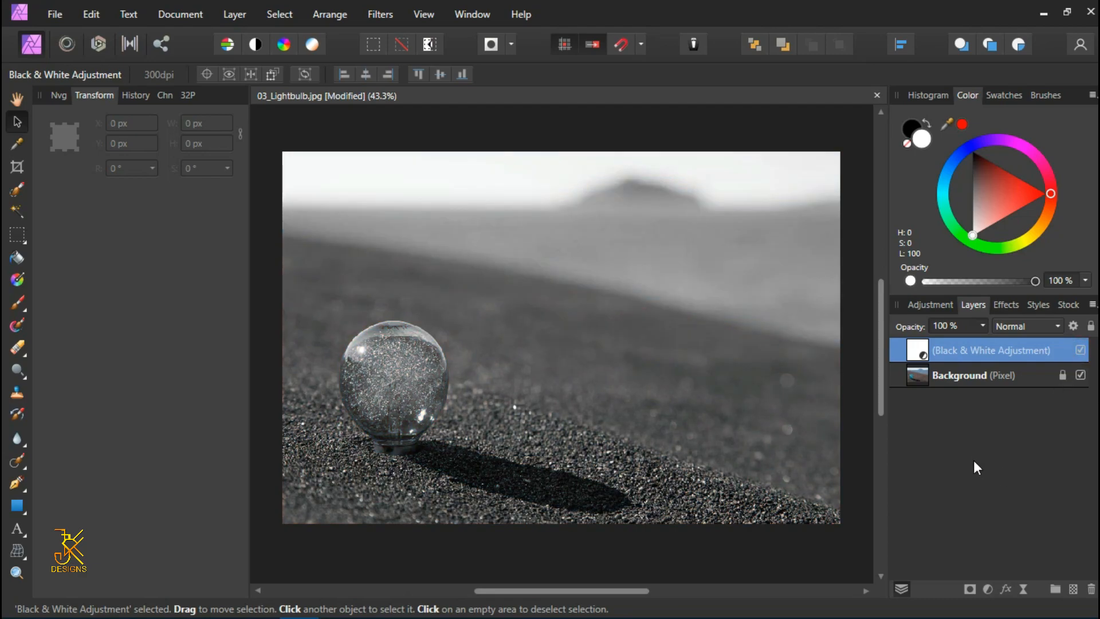
{"action": "double_click", "coordinate": [919, 349]}
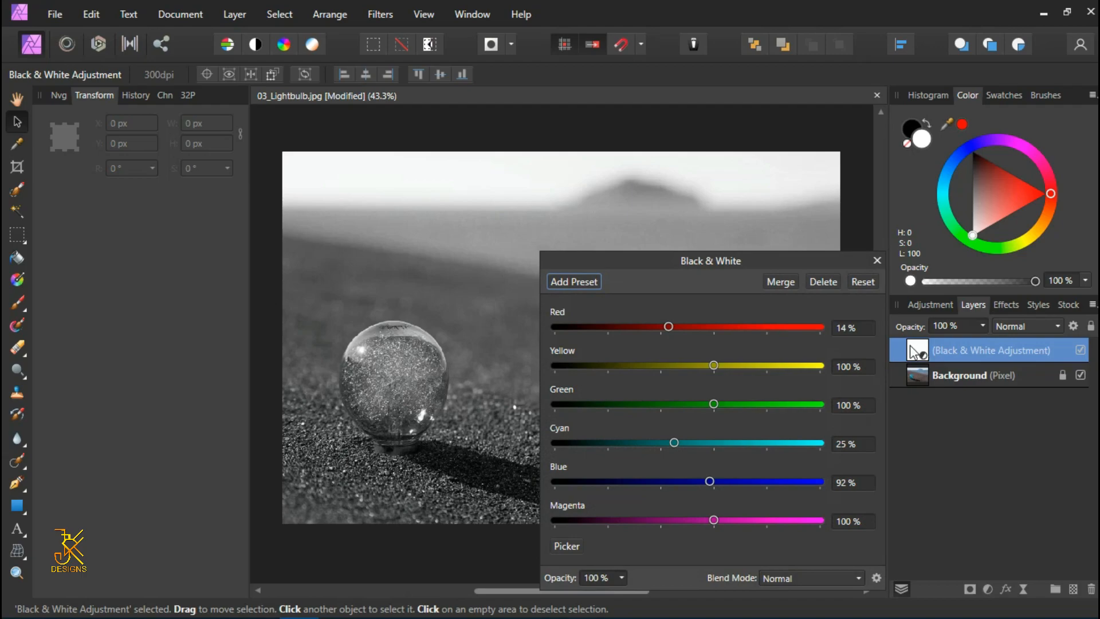
Step: Set Blue to 19% in the Black & White adjustment, and move the Background layer above the adjustment and back below it
{"action": "left_click_drag", "start_coordinate": [709, 481], "coordinate": [671, 480]}
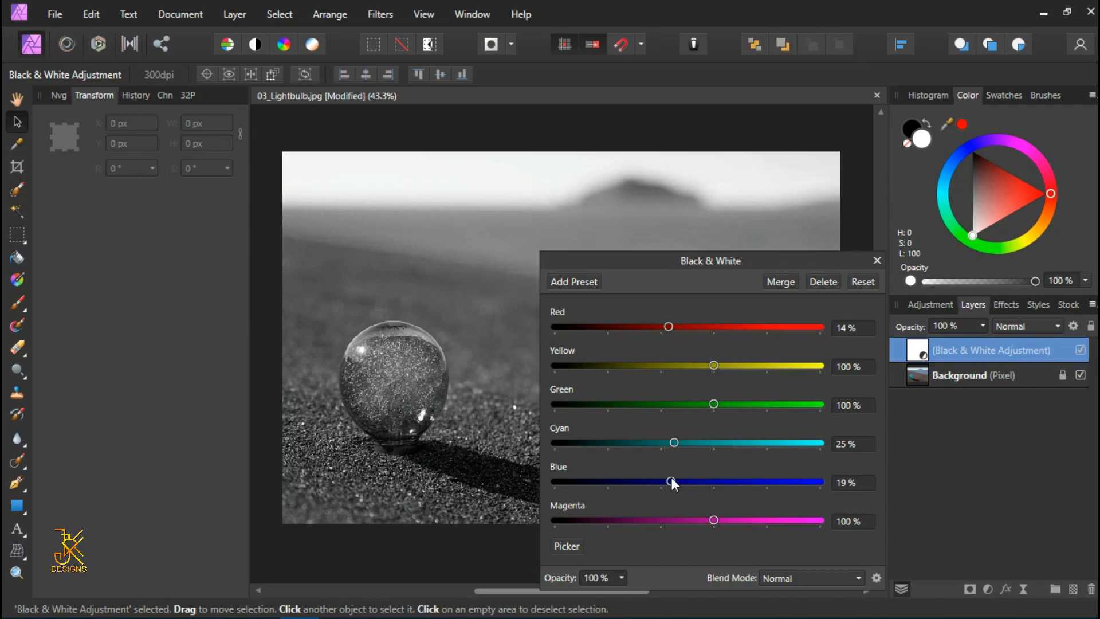
{"action": "left_click", "coordinate": [881, 267]}
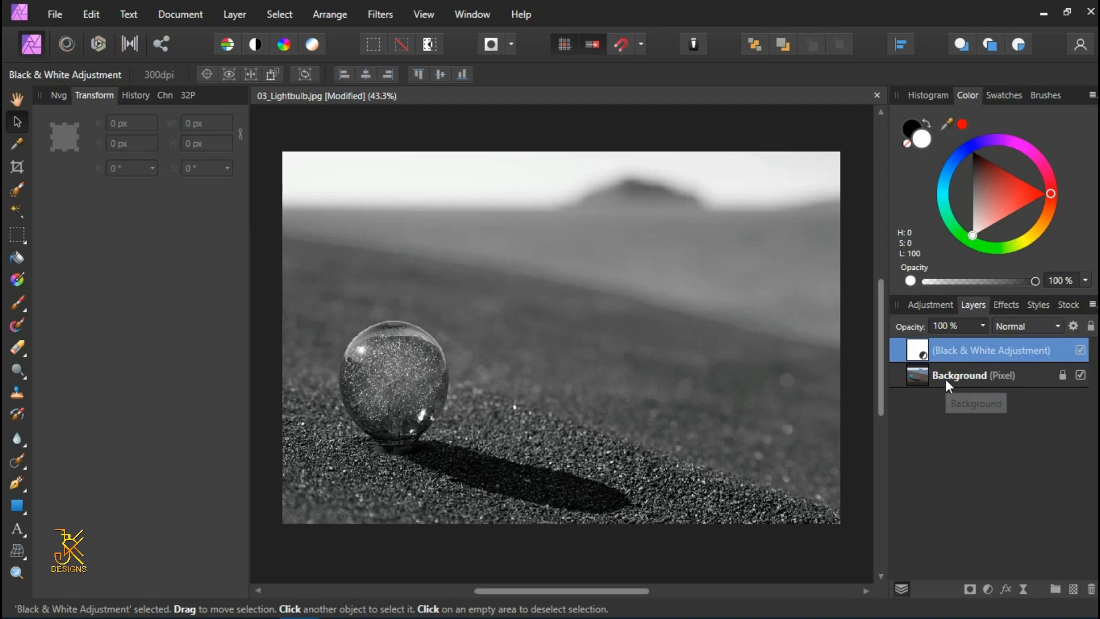
{"action": "left_click_drag", "start_coordinate": [943, 380], "coordinate": [930, 335]}
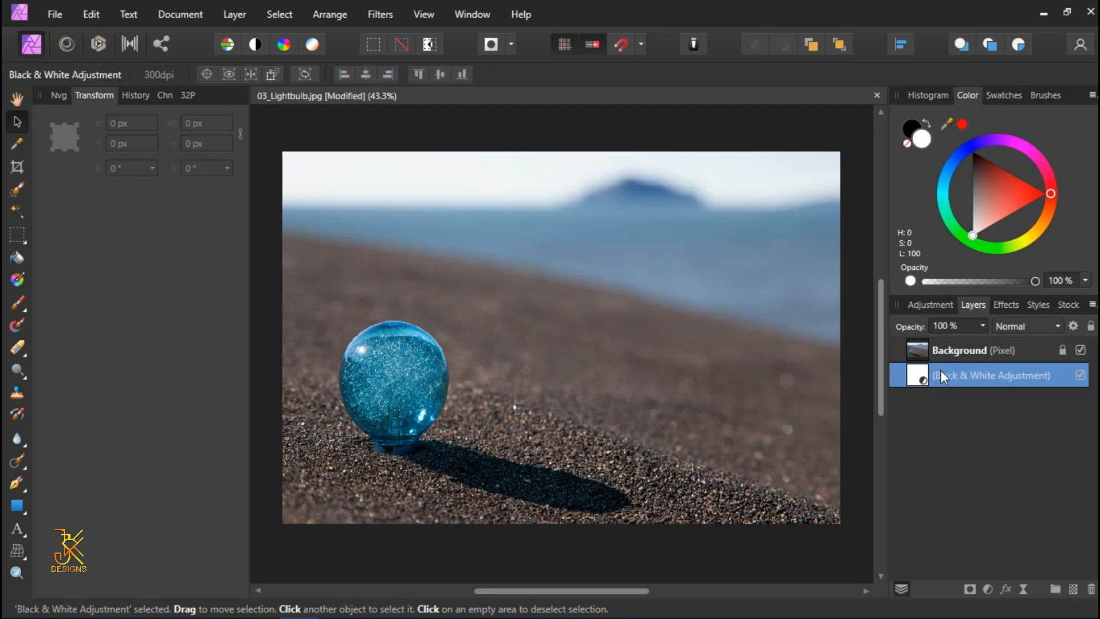
{"action": "left_click_drag", "start_coordinate": [941, 383], "coordinate": [909, 338]}
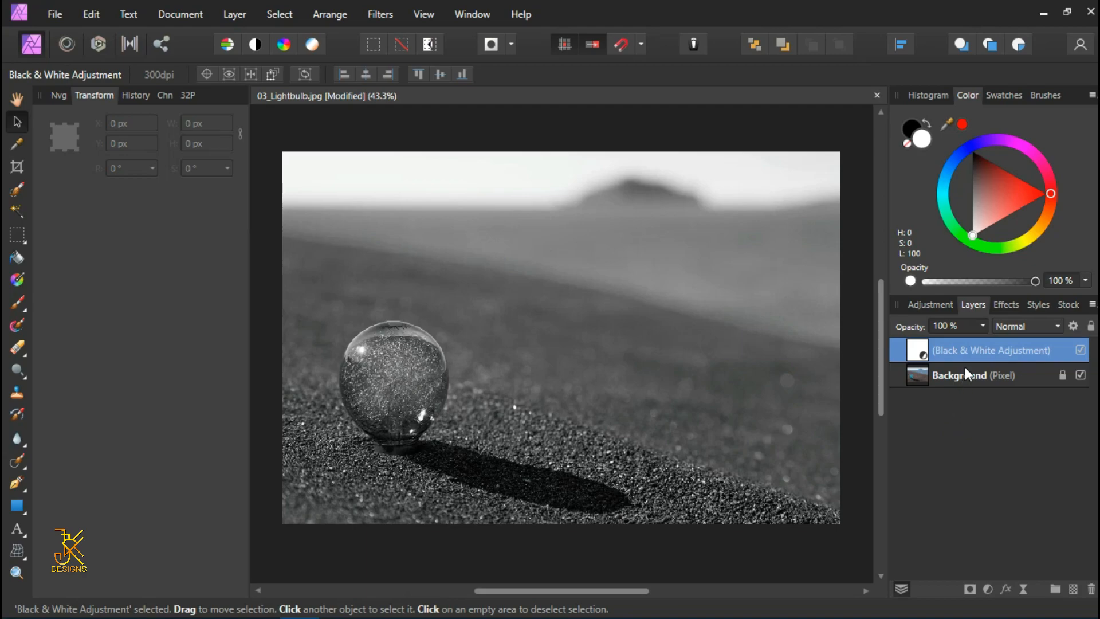
Step: Replace the Black & White adjustment with a Brightness and Contrast adjustment, with Brightness at 53% and Contrast at 38%
{"action": "right_click", "coordinate": [966, 352]}
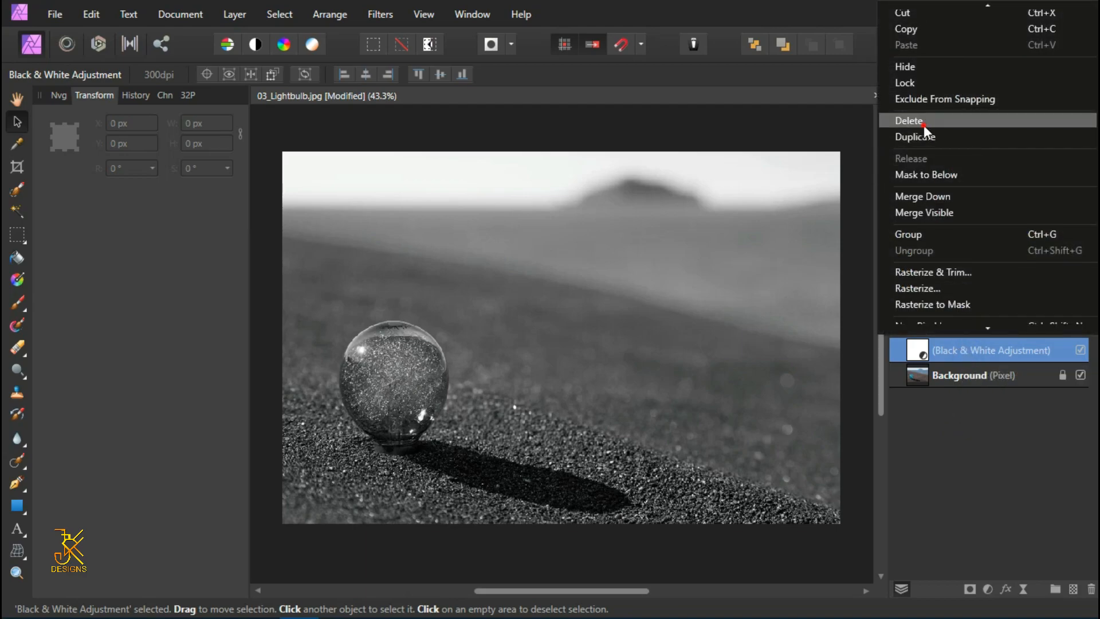
{"action": "left_click", "coordinate": [923, 126]}
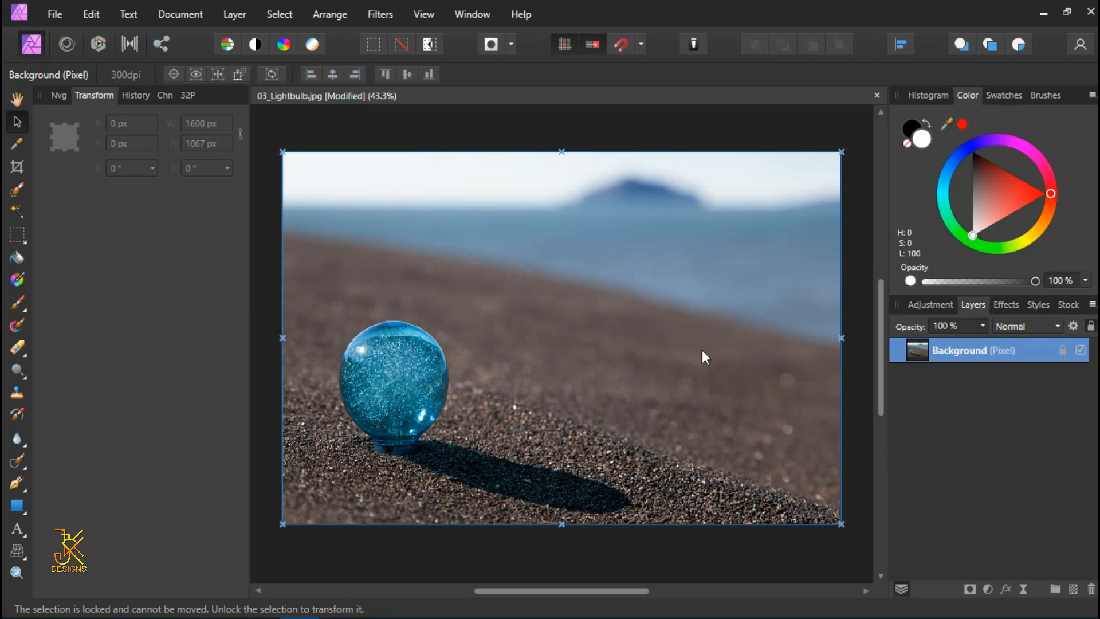
{"action": "left_click", "coordinate": [988, 589]}
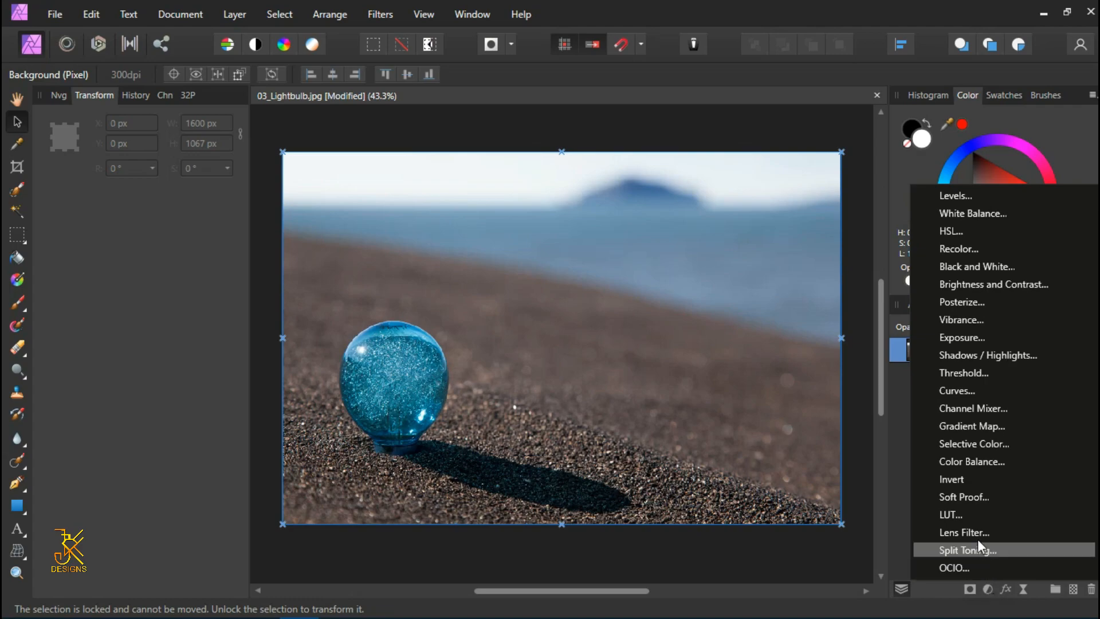
{"action": "left_click", "coordinate": [977, 285]}
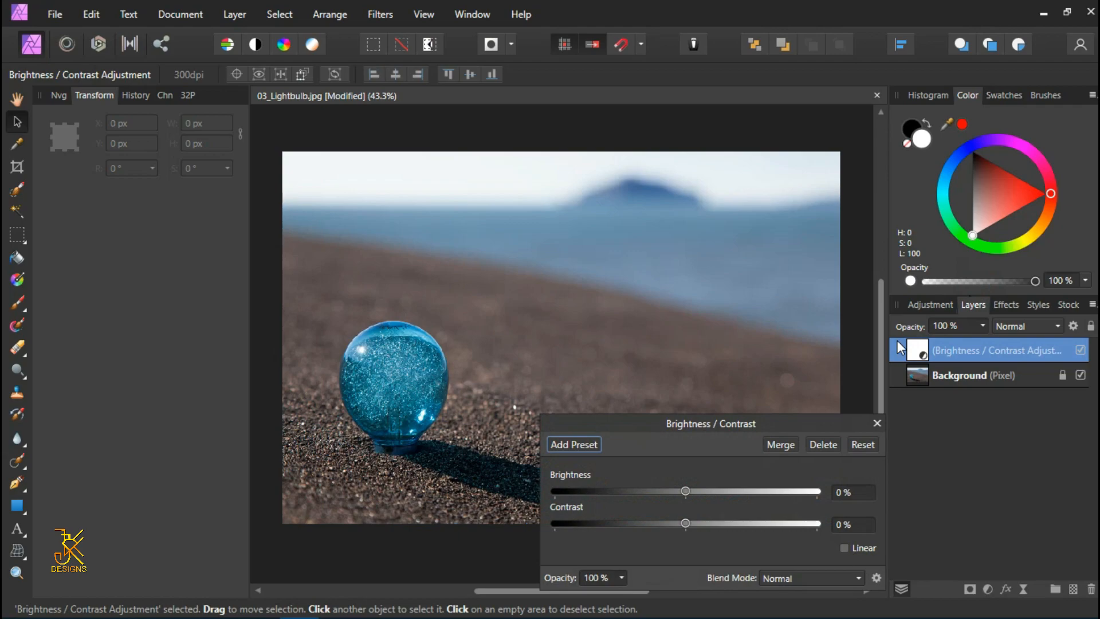
{"action": "left_click_drag", "start_coordinate": [687, 490], "coordinate": [756, 493]}
{"action": "left_click_drag", "start_coordinate": [686, 525], "coordinate": [737, 526]}
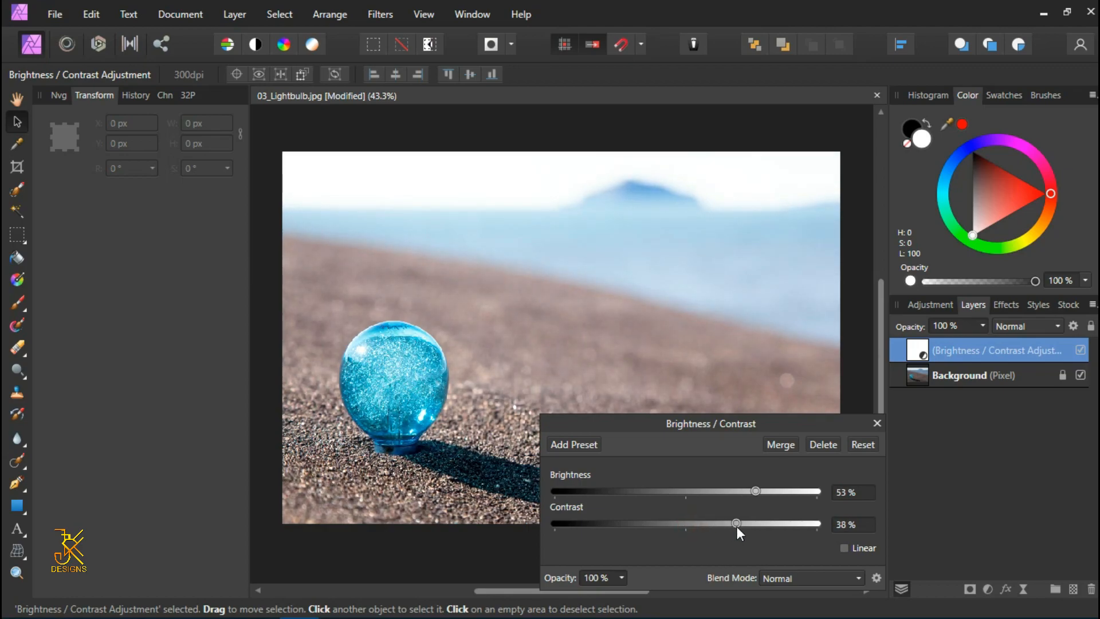
{"action": "left_click", "coordinate": [876, 424]}
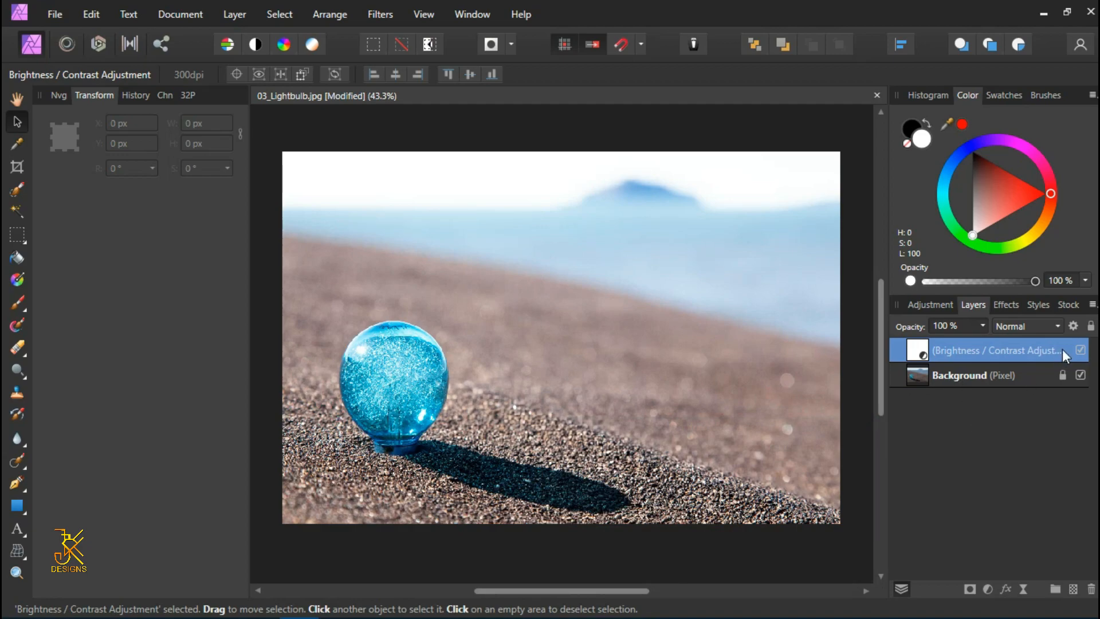
Step: Hide and show the Brightness / Contrast adjustment twice to compare the image with and without it
{"action": "left_click", "coordinate": [1081, 350]}
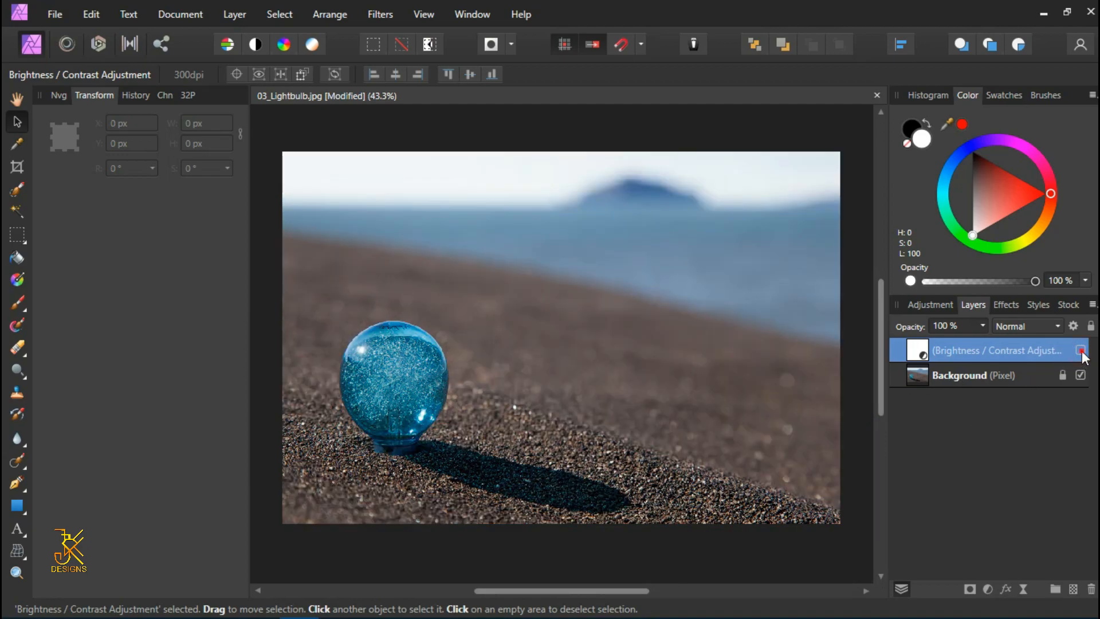
{"action": "left_click", "coordinate": [1080, 350]}
{"action": "left_click", "coordinate": [1080, 350]}
{"action": "left_click", "coordinate": [1081, 351]}
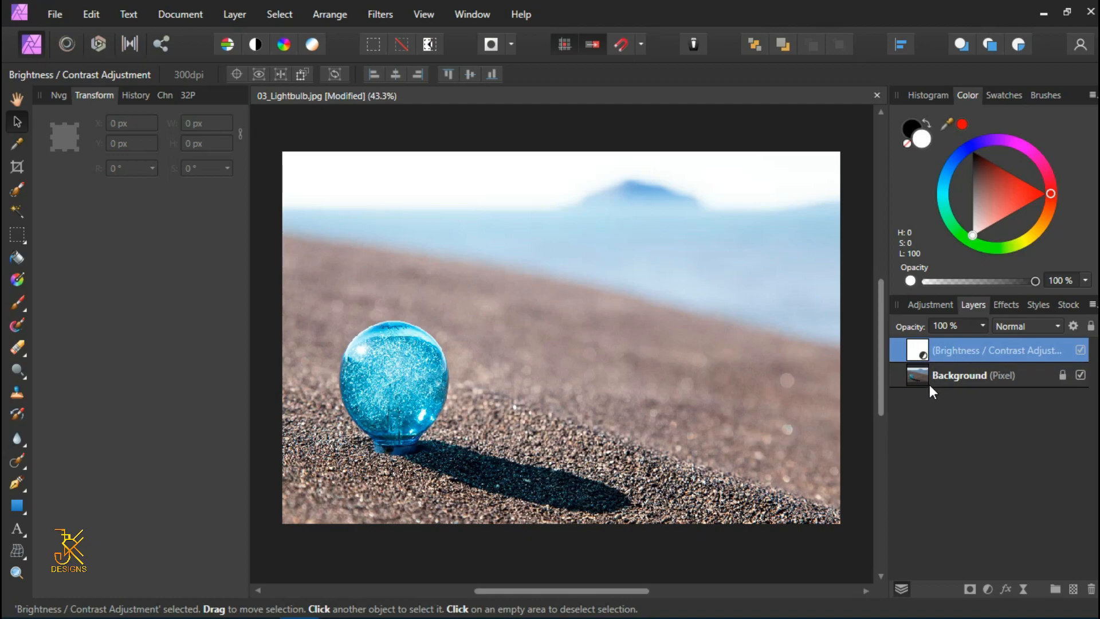
Step: Reduce the Brightness / Contrast adjustment to Brightness 24% and Contrast 10%
{"action": "double_click", "coordinate": [920, 353]}
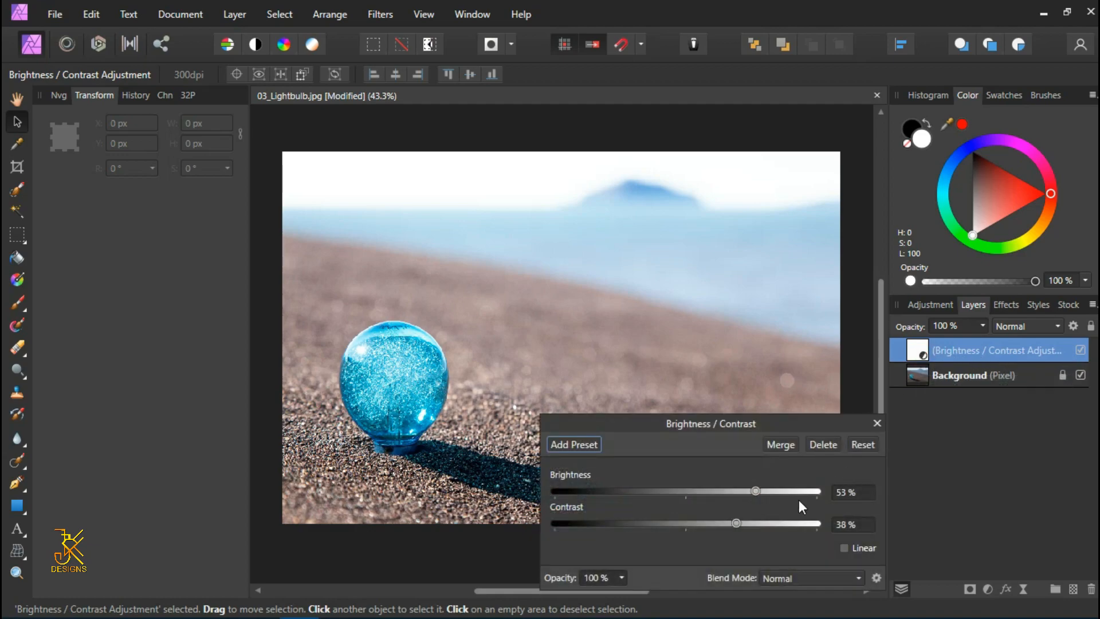
{"action": "left_click_drag", "start_coordinate": [754, 487], "coordinate": [717, 486]}
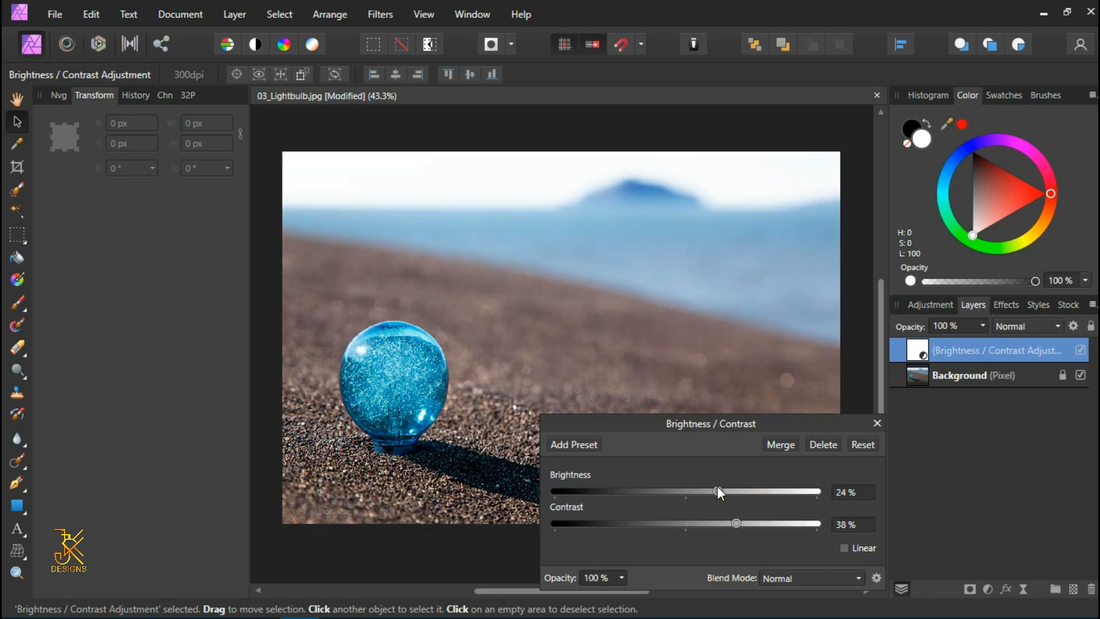
{"action": "left_click_drag", "start_coordinate": [736, 523], "coordinate": [701, 522]}
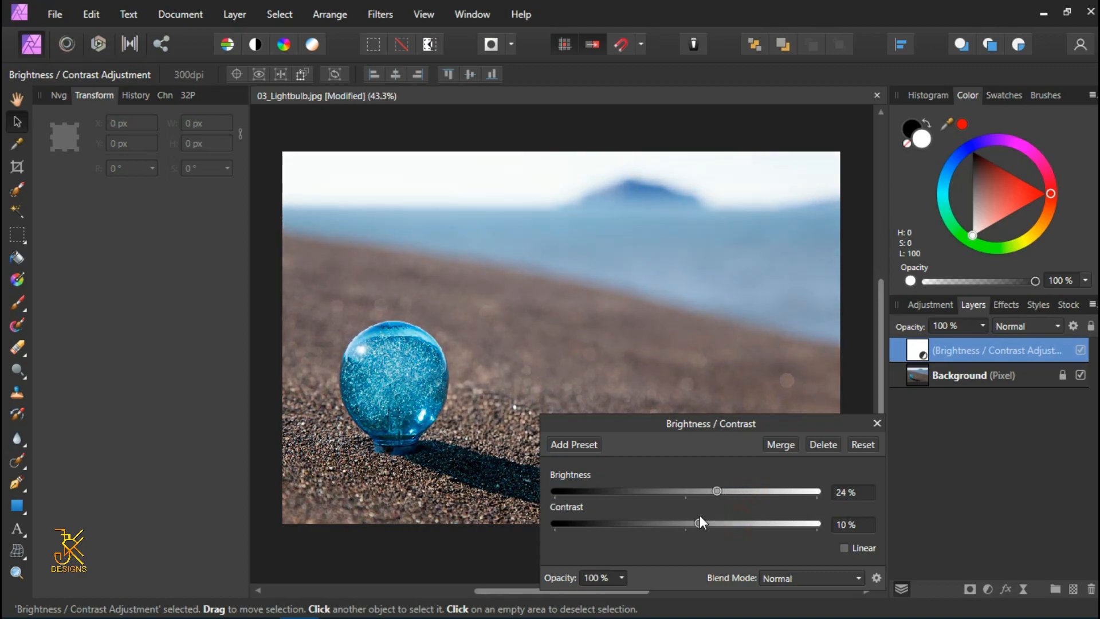
{"action": "left_click", "coordinate": [876, 425]}
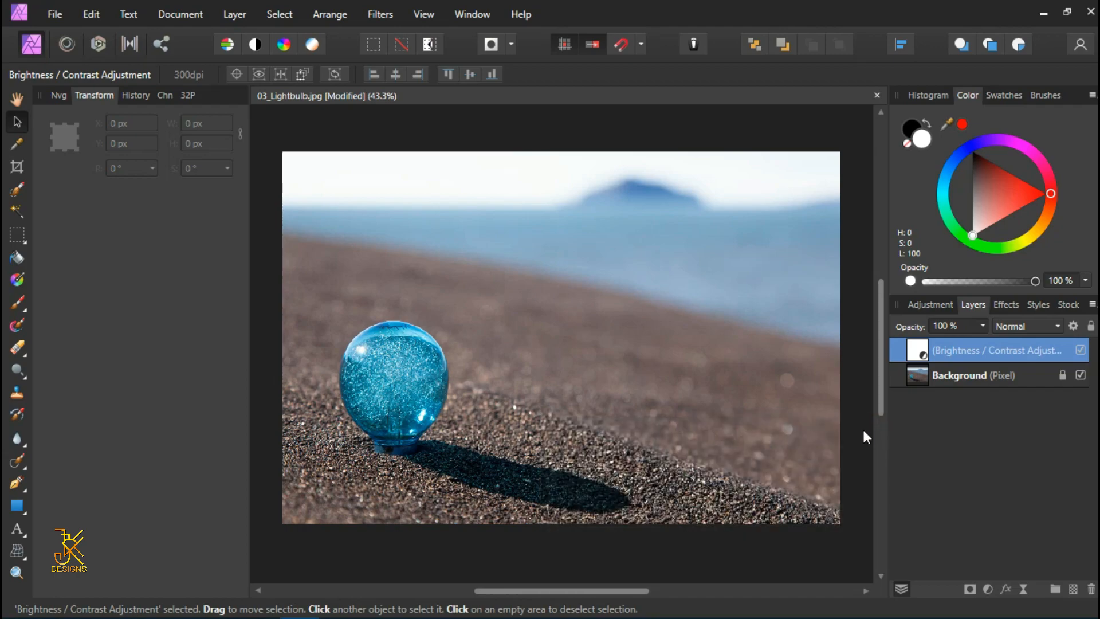
Step: Toggle the visibility of the reduced Brightness / Contrast adjustment to check its subtler effect, leaving it visible
{"action": "left_click", "coordinate": [1081, 351]}
{"action": "left_click", "coordinate": [1081, 350]}
{"action": "left_click", "coordinate": [1081, 350]}
{"action": "left_click", "coordinate": [1080, 351]}
Step: Add an HSL adjustment above the Brightness / Contrast layer with Saturation Shift at 28%
{"action": "left_click", "coordinate": [956, 382]}
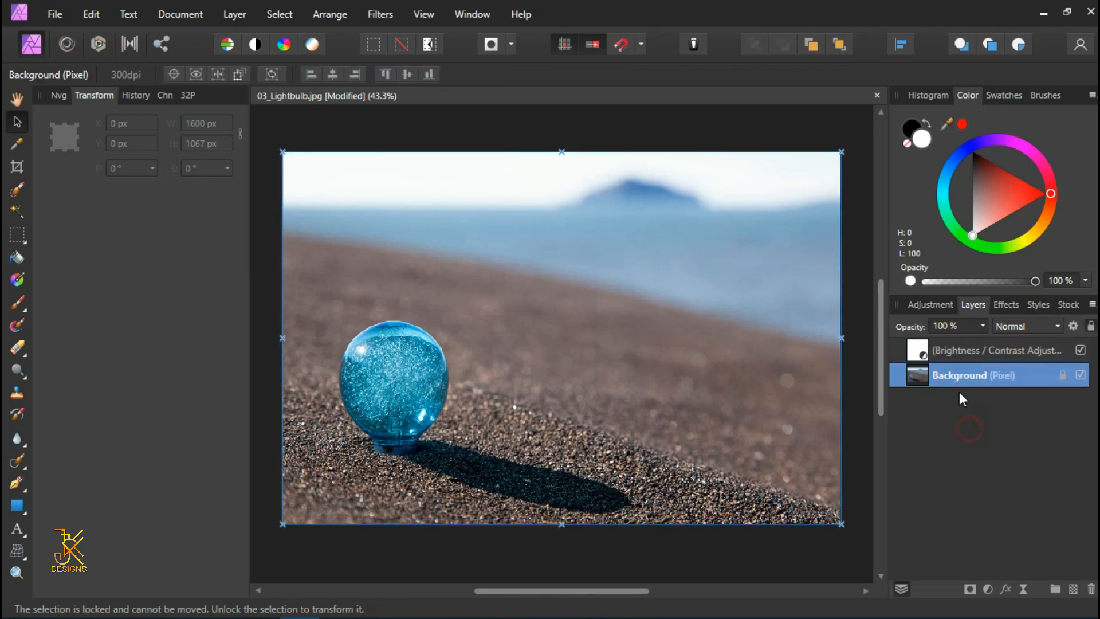
{"action": "left_click", "coordinate": [957, 352]}
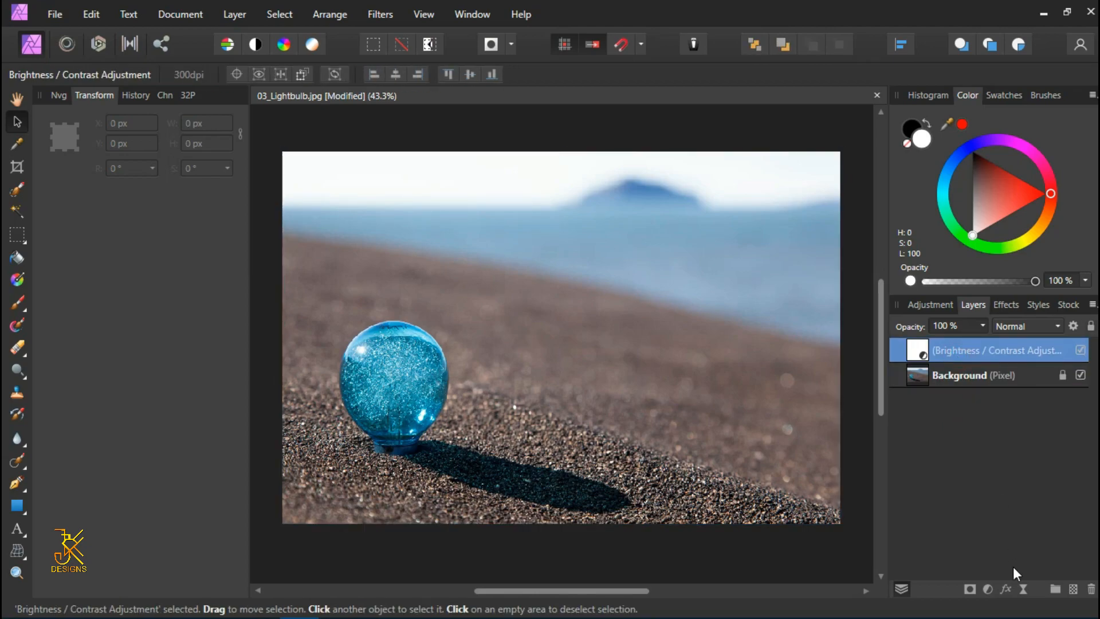
{"action": "left_click", "coordinate": [988, 588]}
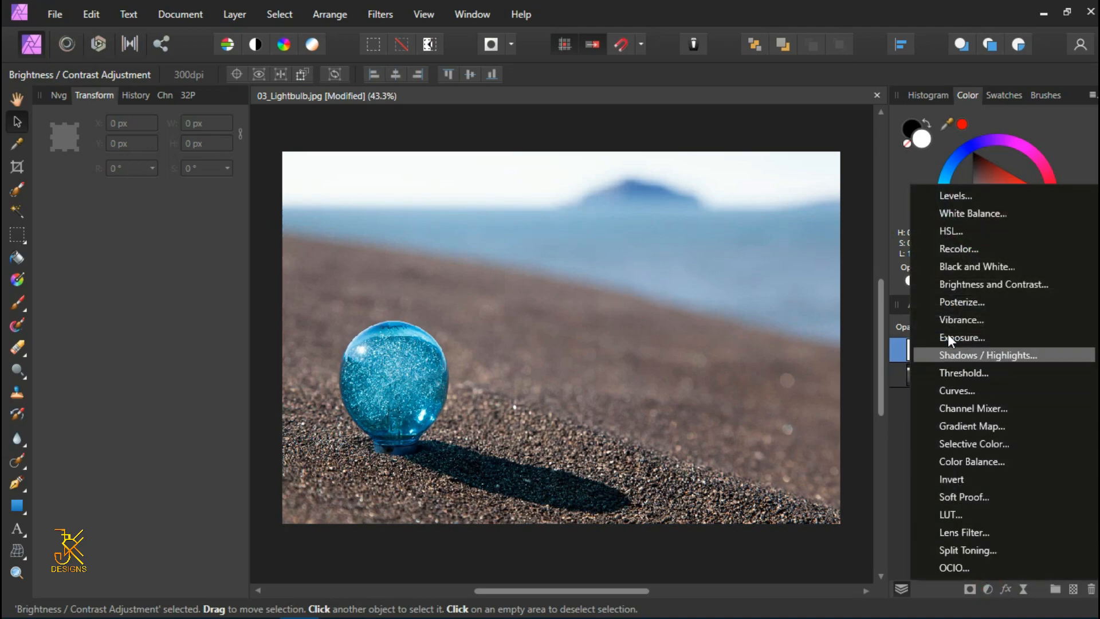
{"action": "left_click", "coordinate": [960, 235]}
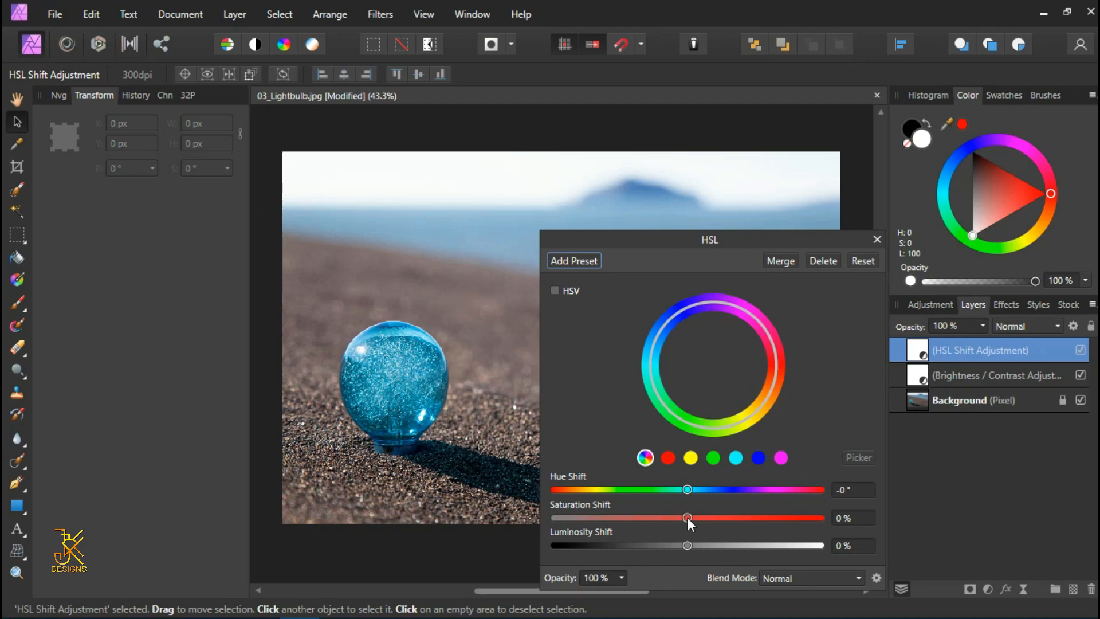
{"action": "left_click_drag", "start_coordinate": [687, 518], "coordinate": [722, 526]}
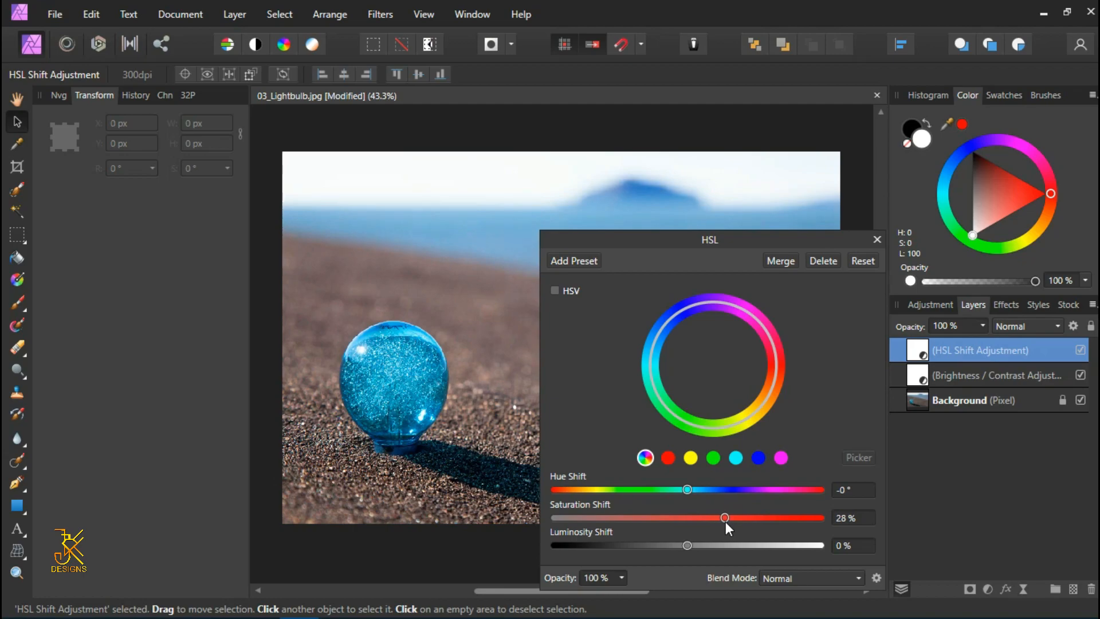
{"action": "left_click", "coordinate": [877, 240]}
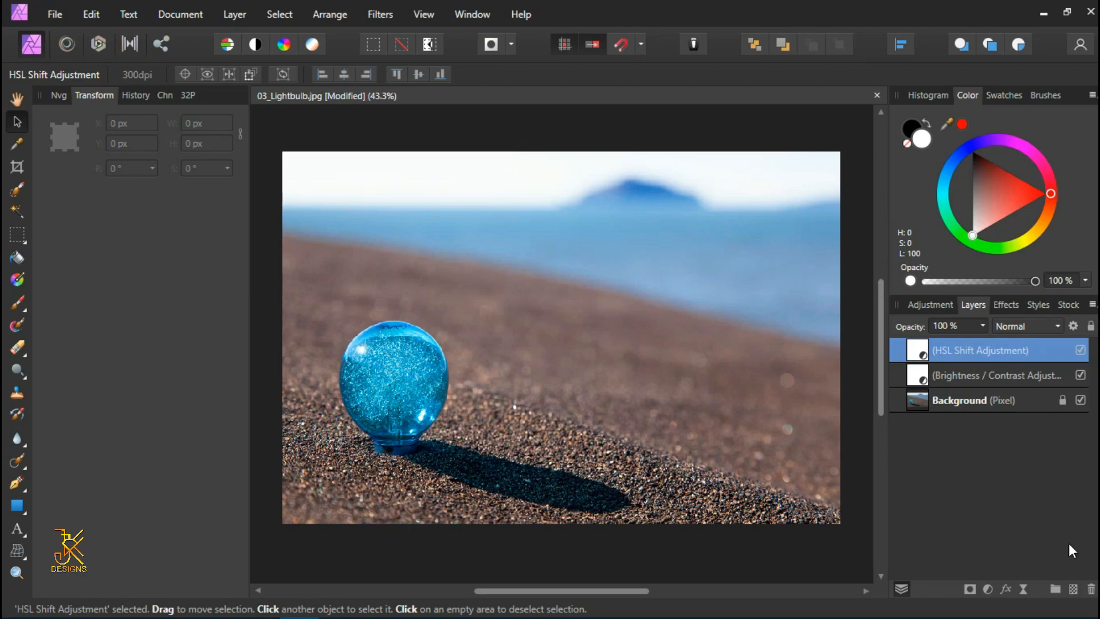
Step: Toggle the HSL adjustment alone, and both adjustment layers together, to compare the edited image with the original, leaving them visible
{"action": "left_click", "coordinate": [1081, 350]}
{"action": "left_click", "coordinate": [1081, 350]}
{"action": "left_click", "coordinate": [1057, 373], "text": "shift"}
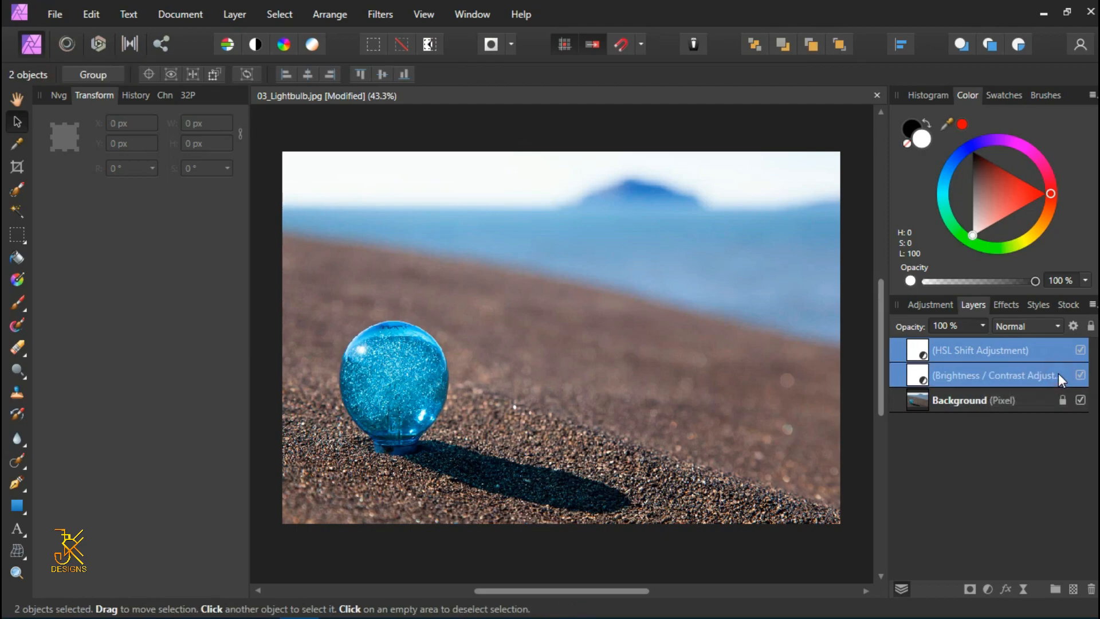
{"action": "left_click", "coordinate": [1084, 351]}
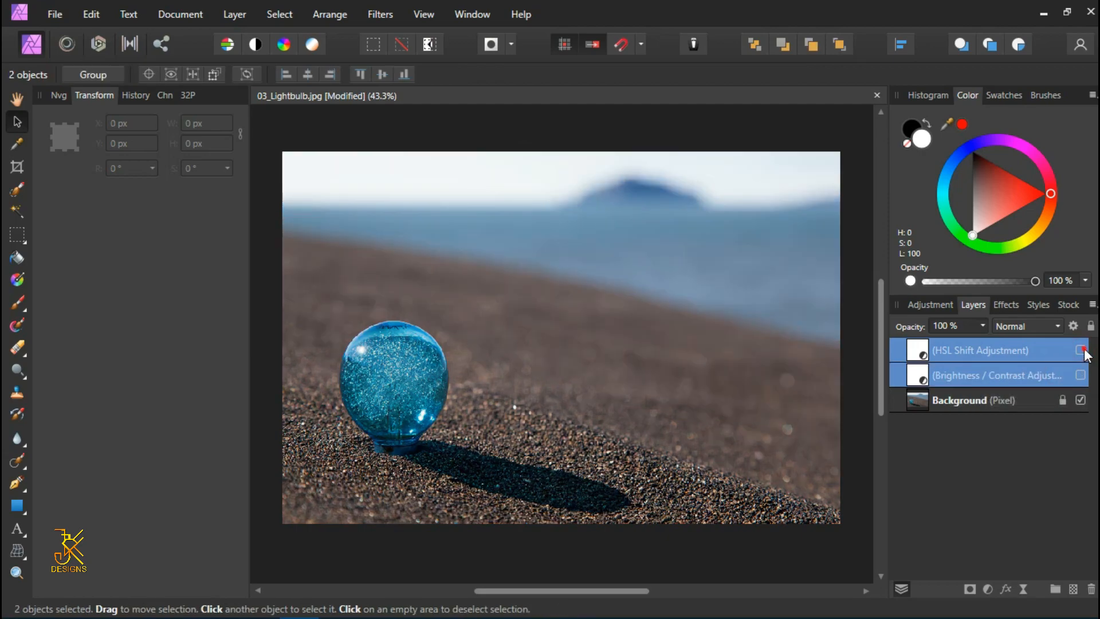
{"action": "left_click", "coordinate": [1084, 351]}
{"action": "left_click", "coordinate": [1084, 351]}
{"action": "left_click", "coordinate": [1085, 351]}
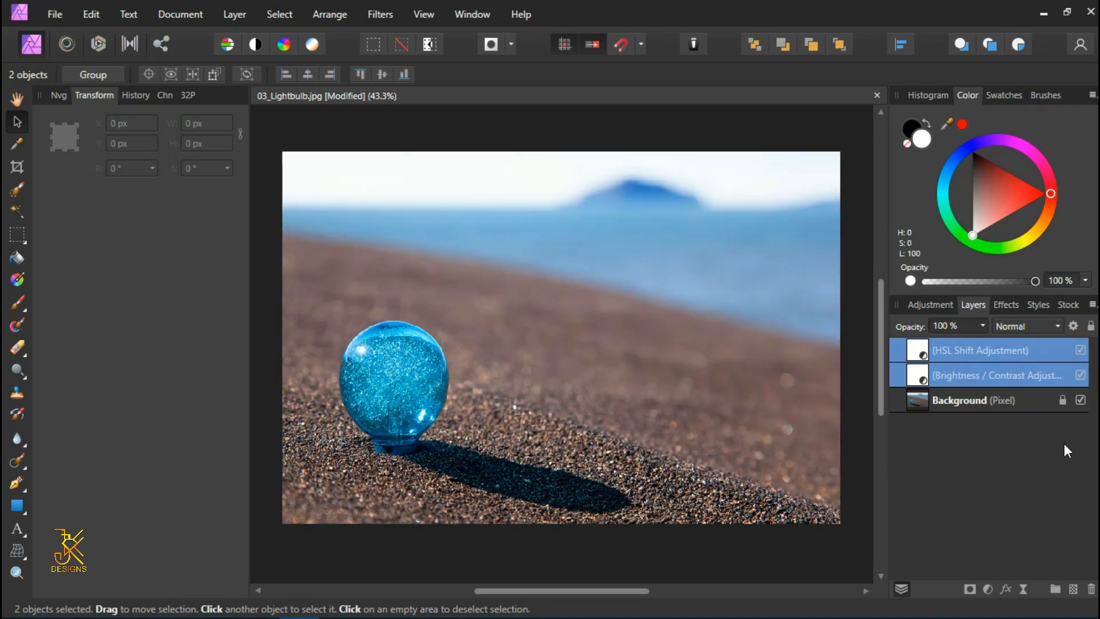
{"action": "left_click", "coordinate": [987, 588]}
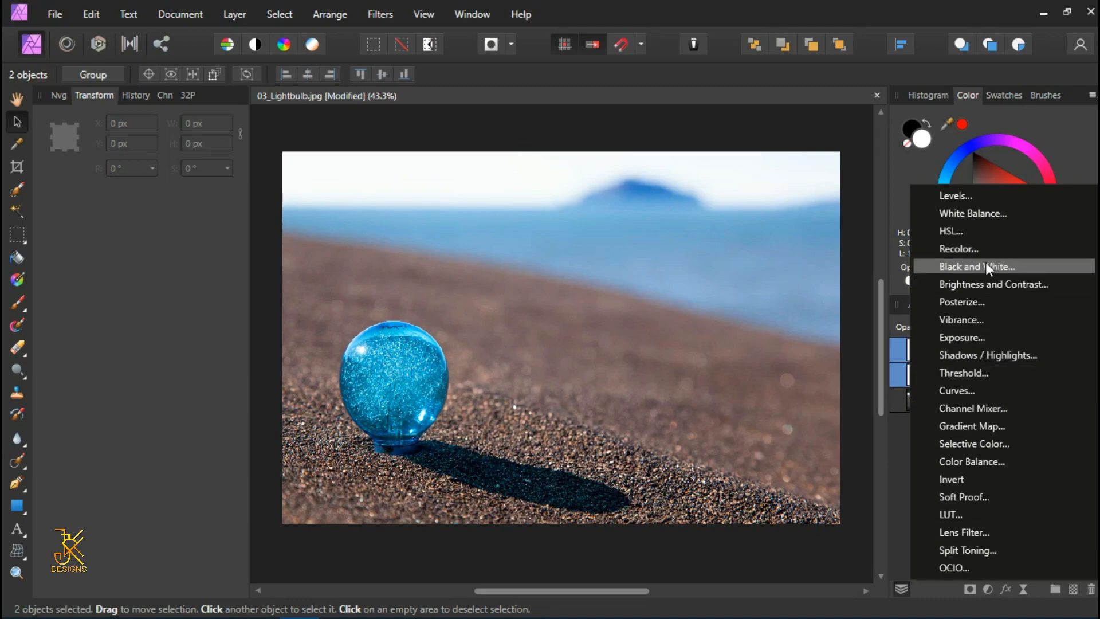
{"action": "left_click", "coordinate": [903, 452]}
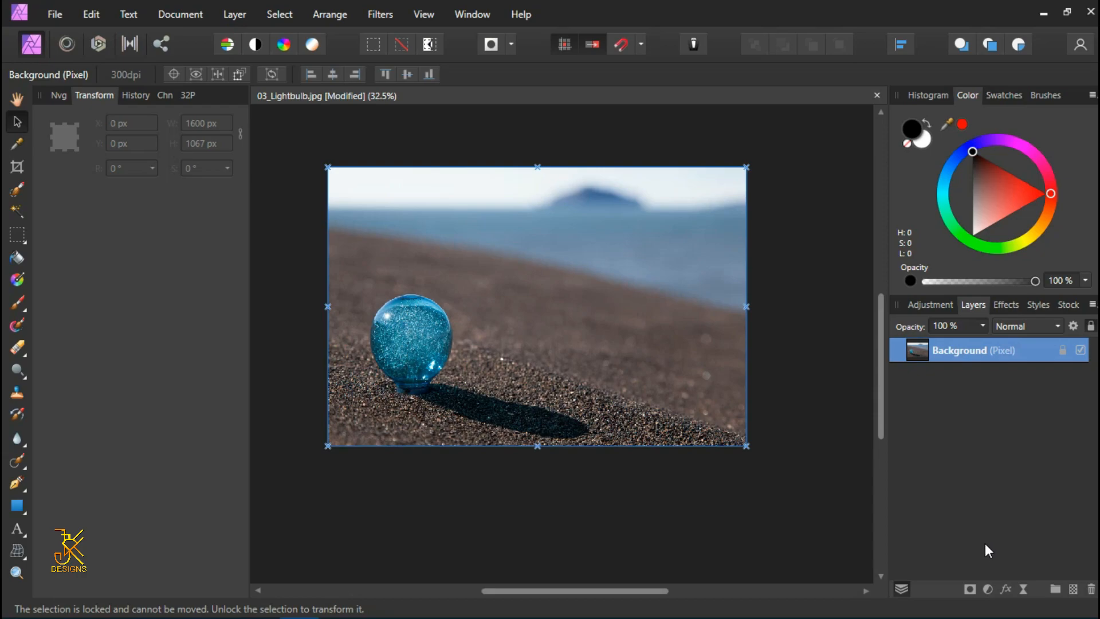
Step: Add a mask to the Background layer and brush black strokes on it to hide part of the sand to the right of the bulb
{"action": "left_click", "coordinate": [969, 588]}
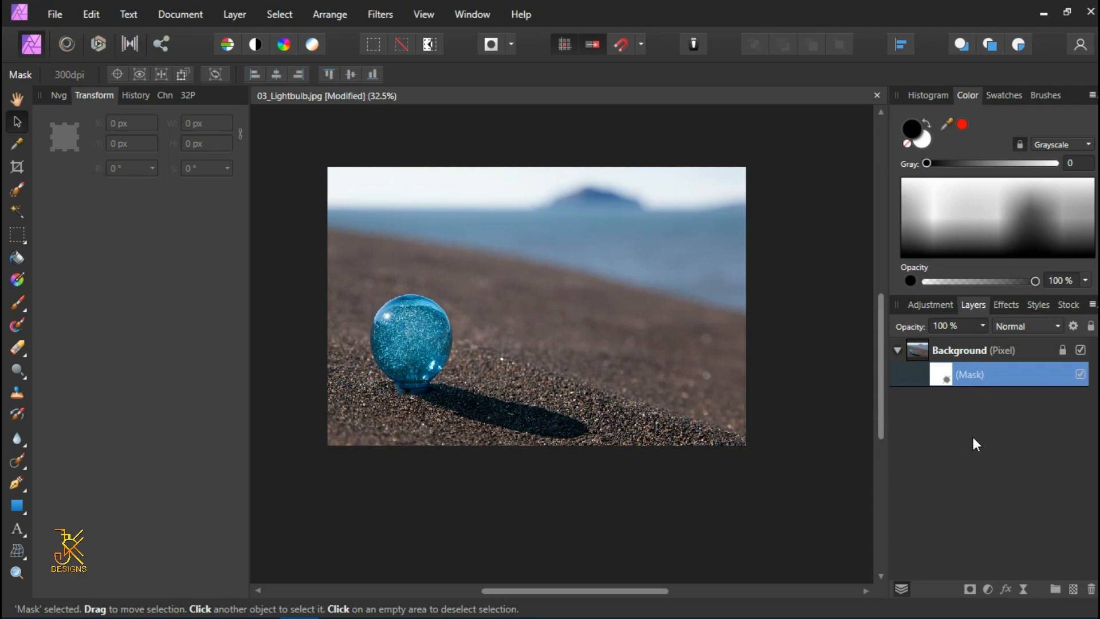
{"action": "left_click", "coordinate": [920, 144]}
{"action": "left_click", "coordinate": [21, 300]}
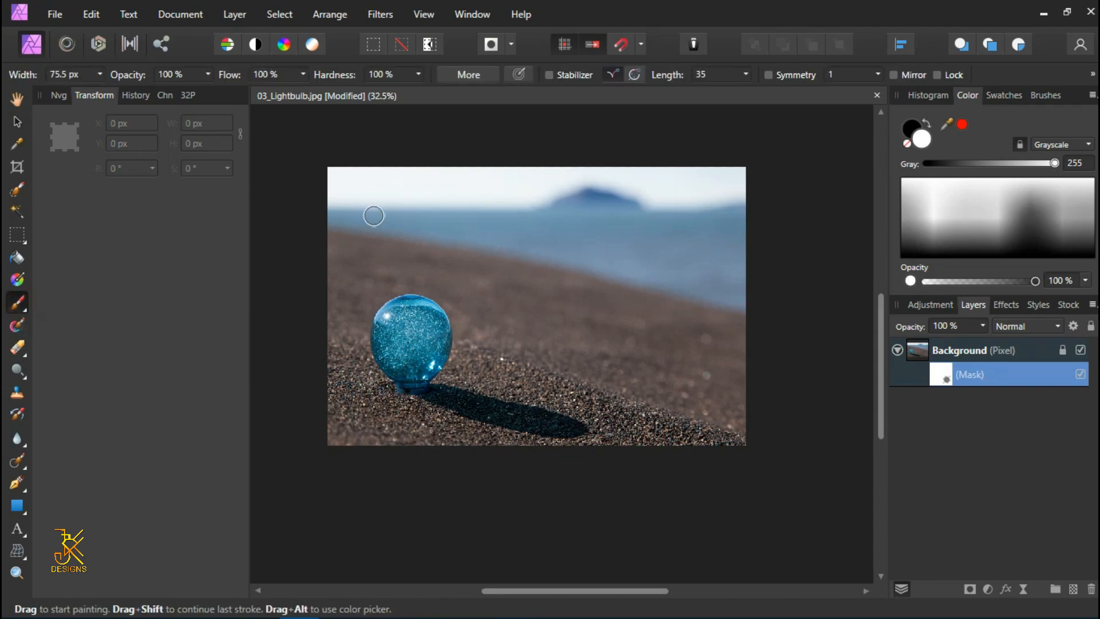
{"action": "left_click", "coordinate": [913, 124]}
{"action": "left_click", "coordinate": [627, 366]}
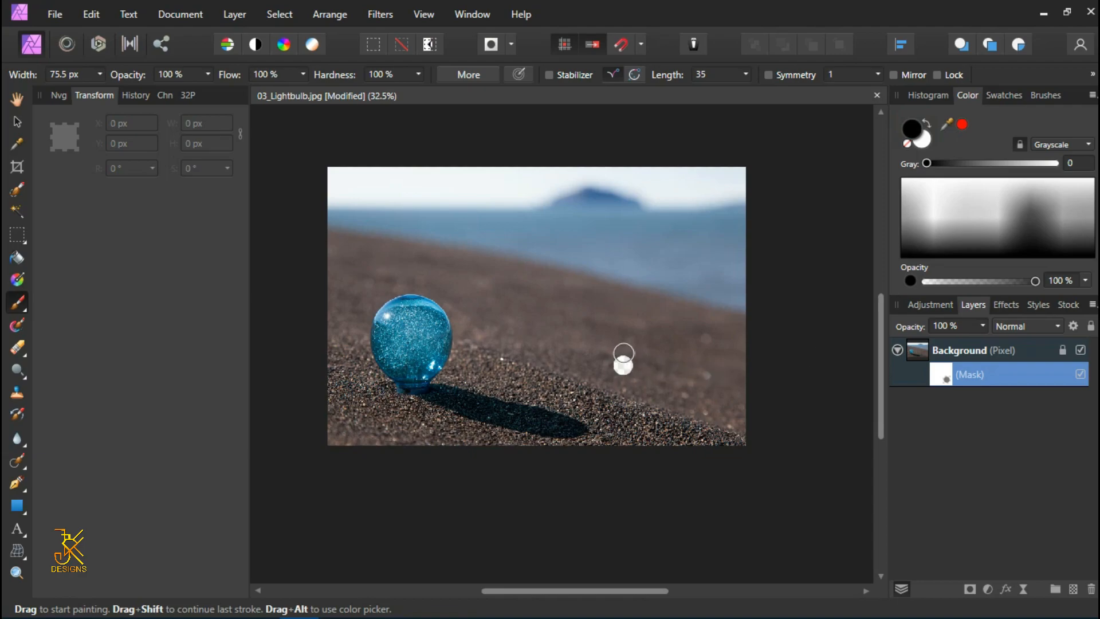
{"action": "mouse_move", "coordinate": [688, 340]}
{"action": "left_mouse_down"}
{"action": "mouse_move", "coordinate": [555, 366]}
{"action": "mouse_move", "coordinate": [682, 391]}
{"action": "left_mouse_up"}
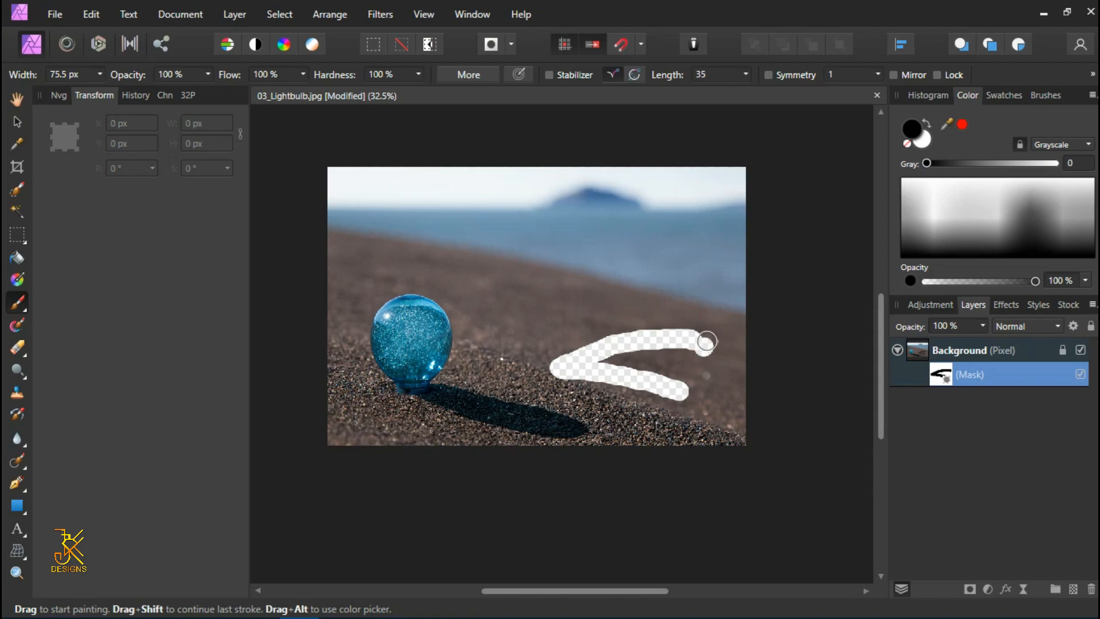
Step: Switch the paint colour to white and brush over the hidden sand area on the mask to reveal it
{"action": "left_click", "coordinate": [929, 122]}
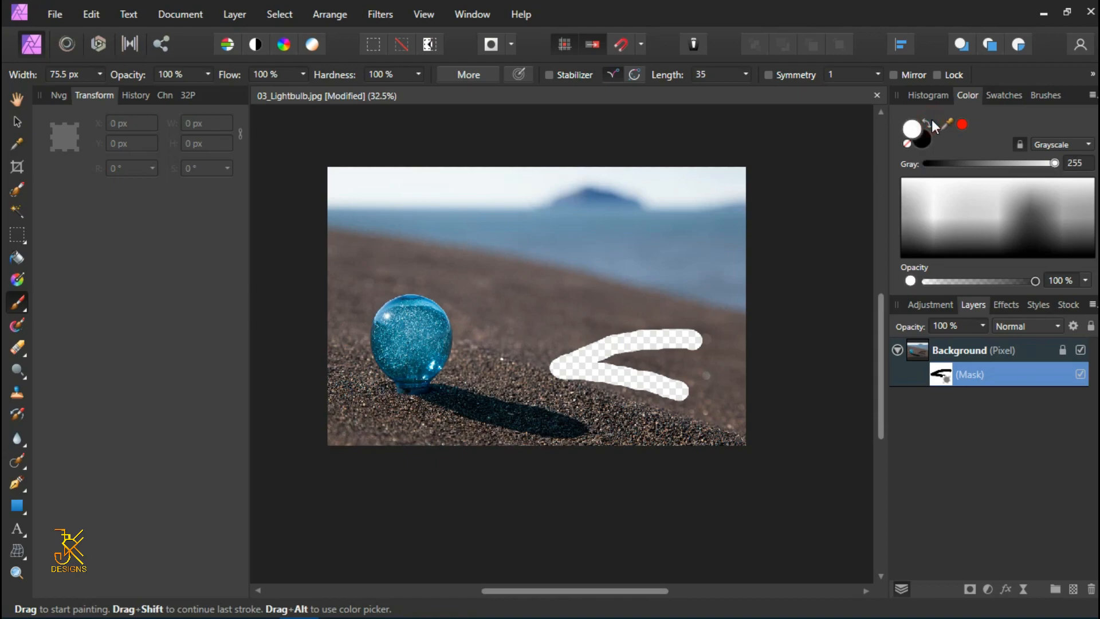
{"action": "mouse_move", "coordinate": [705, 343]}
{"action": "left_mouse_down"}
{"action": "mouse_move", "coordinate": [545, 368]}
{"action": "mouse_move", "coordinate": [582, 340]}
{"action": "mouse_move", "coordinate": [695, 321]}
{"action": "left_mouse_up"}
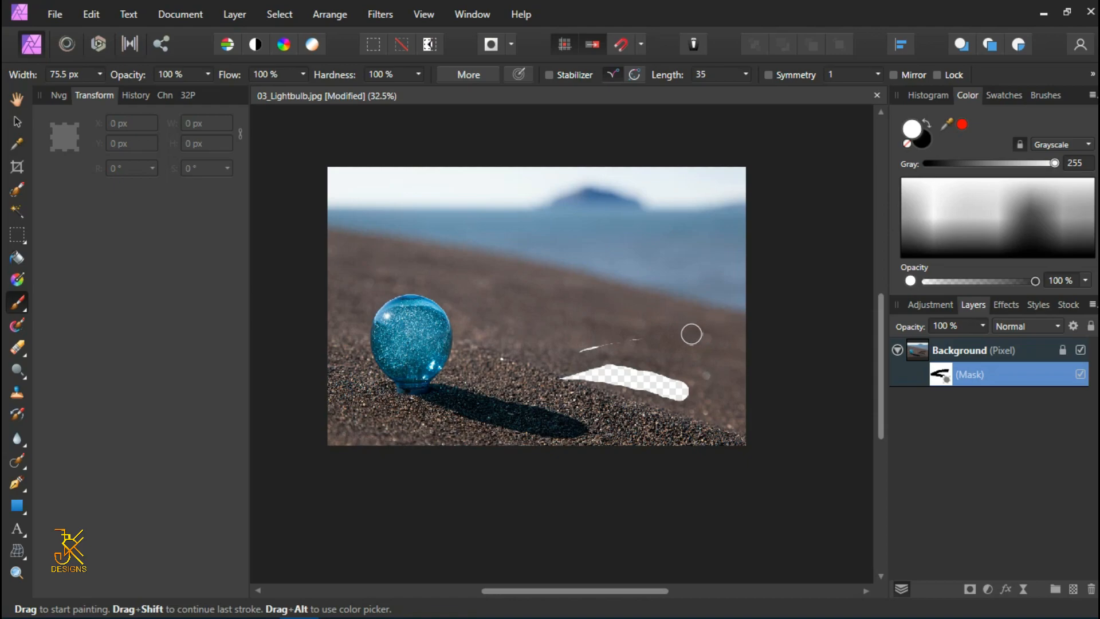
{"action": "mouse_move", "coordinate": [610, 403]}
{"action": "left_mouse_down"}
{"action": "mouse_move", "coordinate": [671, 385]}
{"action": "mouse_move", "coordinate": [583, 386]}
{"action": "mouse_move", "coordinate": [571, 373]}
{"action": "mouse_move", "coordinate": [680, 376]}
{"action": "left_mouse_up"}
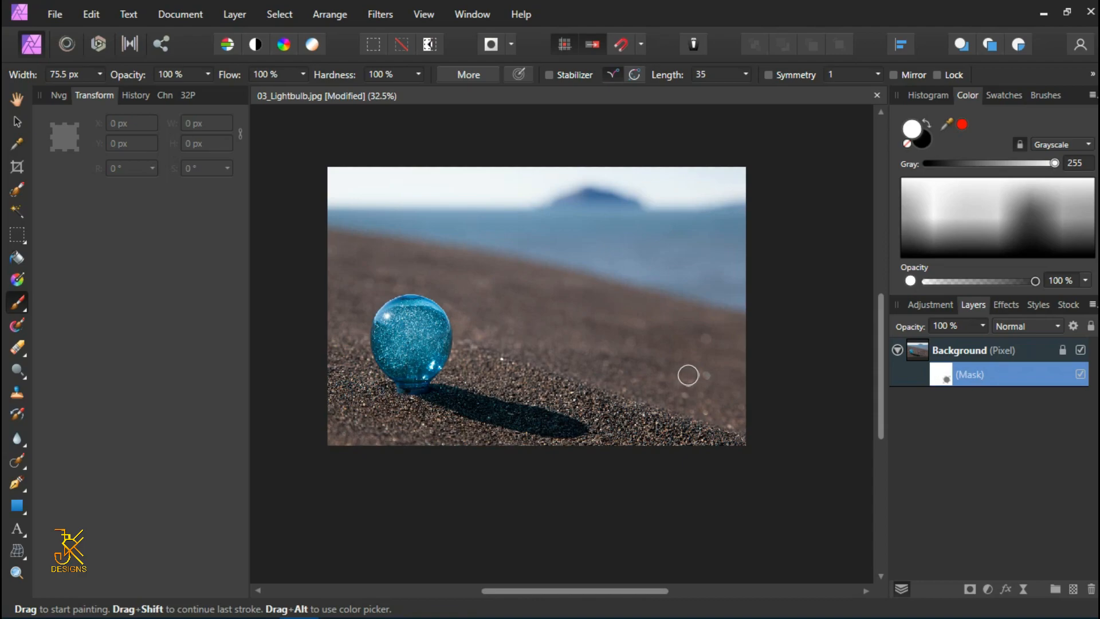
Step: Hide and show the mask to compare, and delete it from the Background layer
{"action": "left_click", "coordinate": [1081, 375]}
{"action": "left_click", "coordinate": [1080, 375]}
{"action": "left_click_drag", "start_coordinate": [994, 374], "coordinate": [1093, 593]}
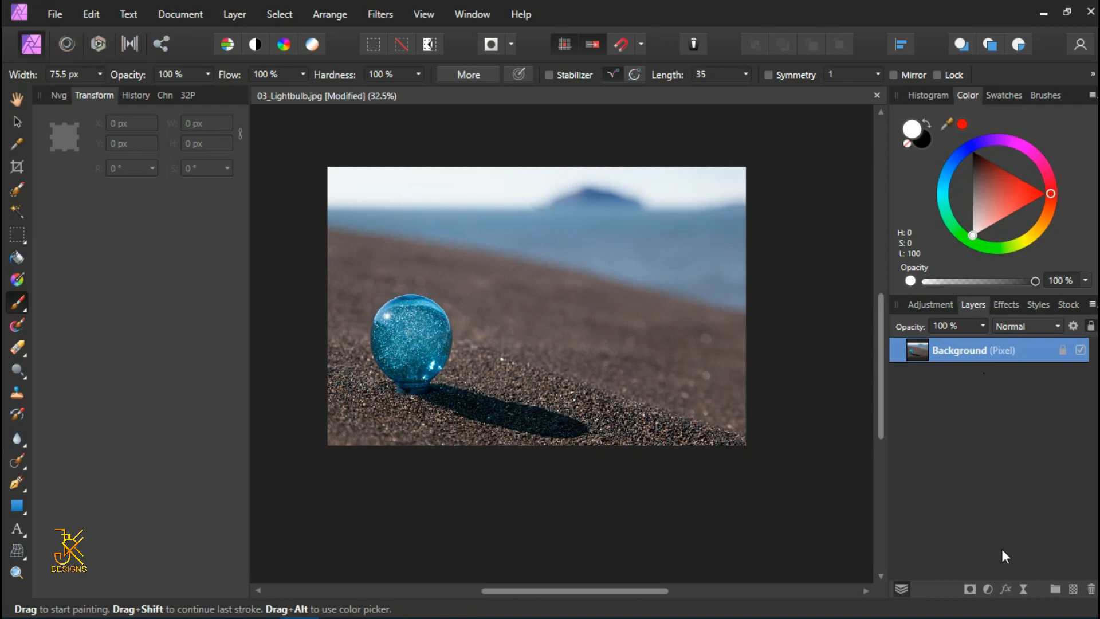
Step: Add a Black and White adjustment layer above the Background layer with its default 100% colour values
{"action": "left_click", "coordinate": [988, 589]}
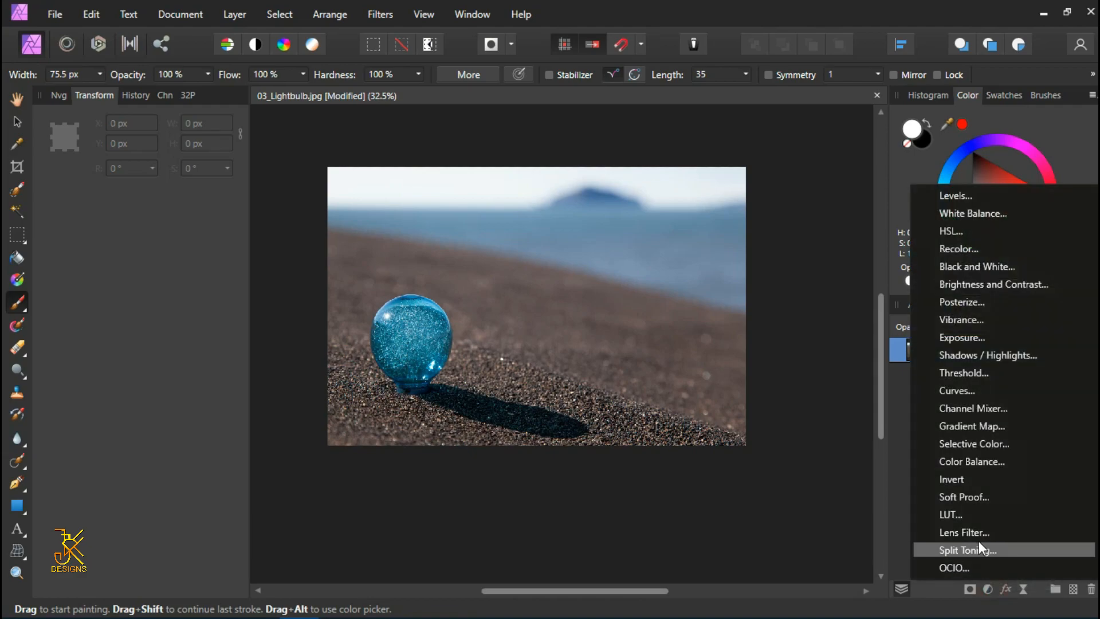
{"action": "left_click", "coordinate": [949, 268]}
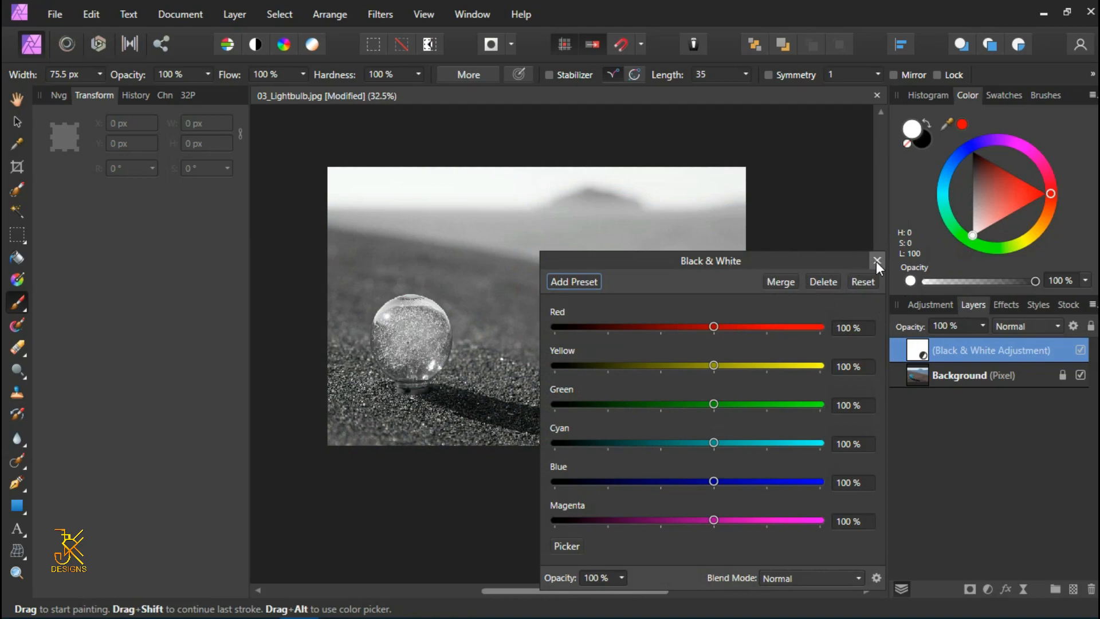
{"action": "left_click", "coordinate": [876, 260]}
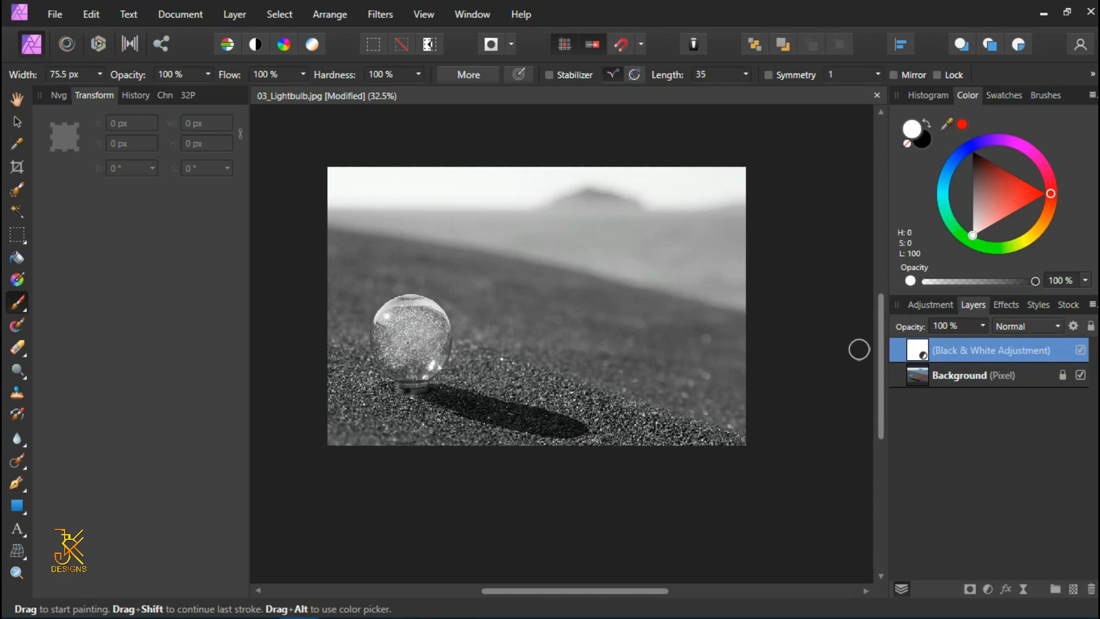
{"action": "left_click", "coordinate": [950, 350]}
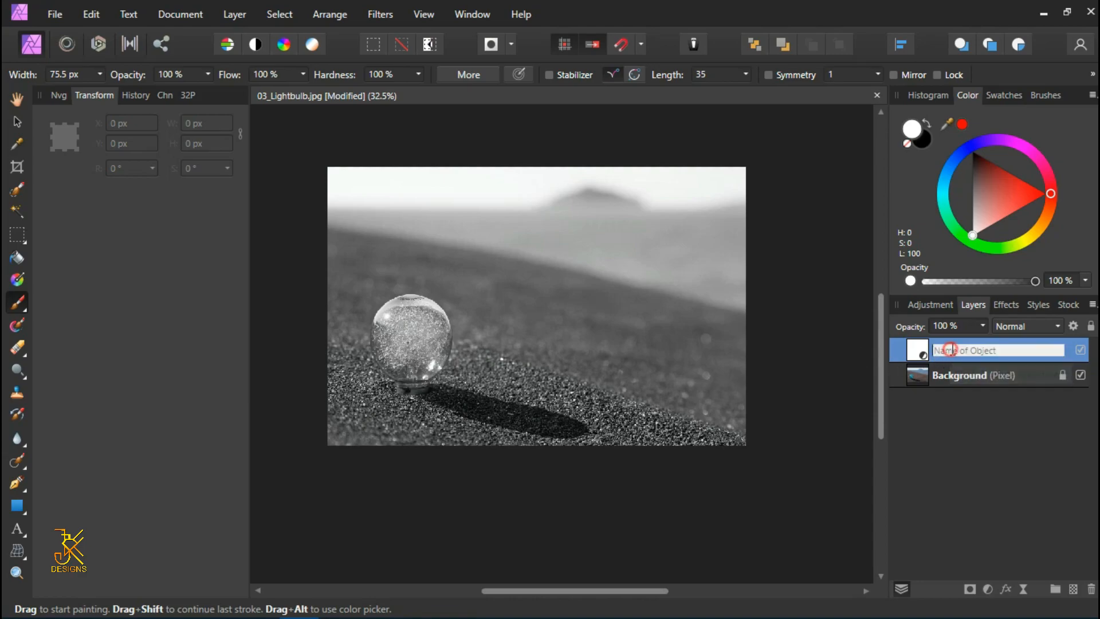
{"action": "left_click", "coordinate": [910, 350]}
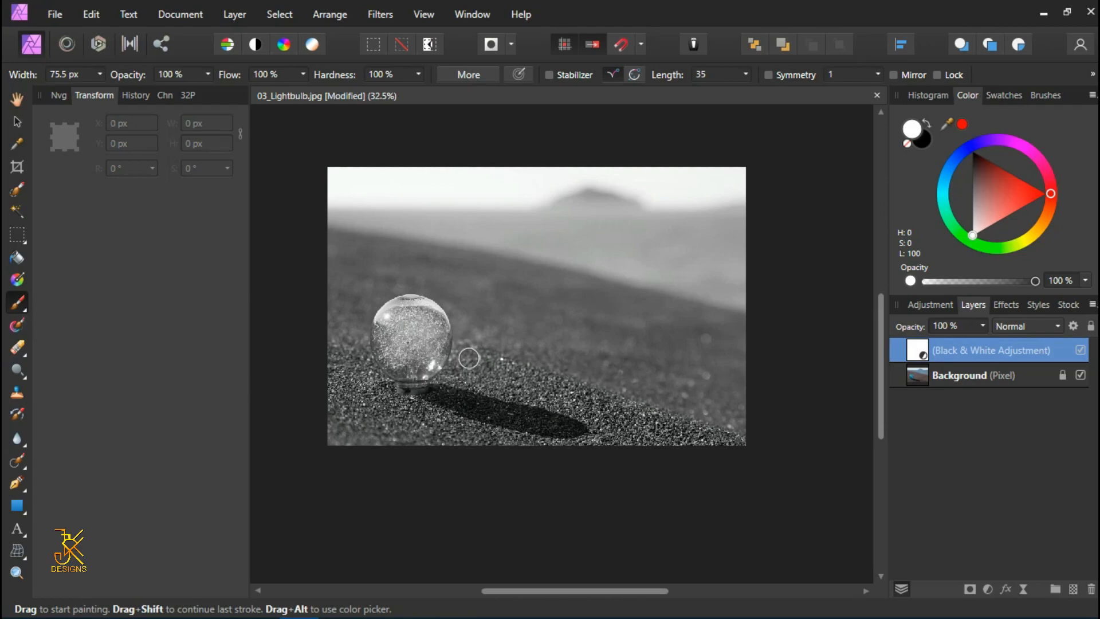
Step: Switch the paint colour to black and brush over the glass bulb on the Black and White adjustment to restore its blue colour
{"action": "left_click", "coordinate": [926, 142]}
{"action": "left_click", "coordinate": [400, 337]}
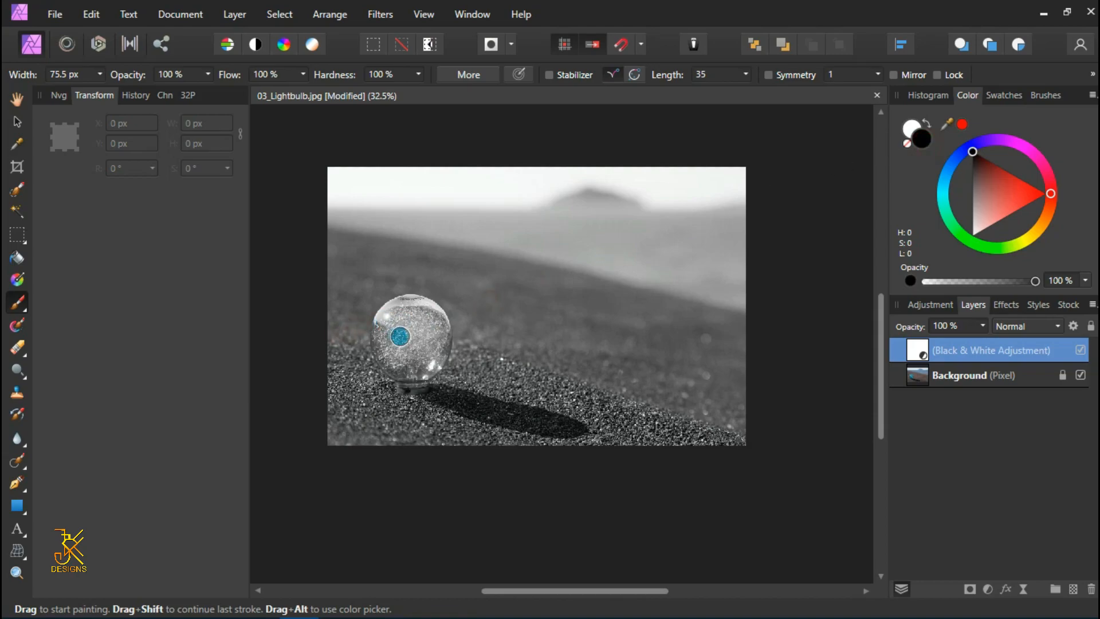
{"action": "scroll", "coordinate": [400, 336], "scroll_direction": "up", "scroll_amount": 3}
{"action": "mouse_move", "coordinate": [409, 325]}
{"action": "left_mouse_down"}
{"action": "mouse_move", "coordinate": [461, 328]}
{"action": "mouse_move", "coordinate": [420, 271]}
{"action": "mouse_move", "coordinate": [493, 235]}
{"action": "mouse_move", "coordinate": [527, 285]}
{"action": "mouse_move", "coordinate": [459, 300]}
{"action": "mouse_move", "coordinate": [474, 378]}
{"action": "mouse_move", "coordinate": [532, 383]}
{"action": "mouse_move", "coordinate": [536, 318]}
{"action": "mouse_move", "coordinate": [506, 348]}
{"action": "mouse_move", "coordinate": [544, 340]}
{"action": "mouse_move", "coordinate": [535, 262]}
{"action": "mouse_move", "coordinate": [562, 293]}
{"action": "mouse_move", "coordinate": [571, 370]}
{"action": "mouse_move", "coordinate": [549, 421]}
{"action": "mouse_move", "coordinate": [509, 444]}
{"action": "mouse_move", "coordinate": [432, 397]}
{"action": "mouse_move", "coordinate": [409, 347]}
{"action": "mouse_move", "coordinate": [399, 374]}
{"action": "mouse_move", "coordinate": [413, 416]}
{"action": "mouse_move", "coordinate": [492, 462]}
{"action": "mouse_move", "coordinate": [458, 461]}
{"action": "mouse_move", "coordinate": [405, 420]}
{"action": "mouse_move", "coordinate": [387, 352]}
{"action": "mouse_move", "coordinate": [399, 286]}
{"action": "mouse_move", "coordinate": [480, 235]}
{"action": "mouse_move", "coordinate": [552, 265]}
{"action": "mouse_move", "coordinate": [569, 299]}
{"action": "mouse_move", "coordinate": [575, 374]}
{"action": "mouse_move", "coordinate": [558, 425]}
{"action": "mouse_move", "coordinate": [500, 466]}
{"action": "mouse_move", "coordinate": [455, 460]}
{"action": "mouse_move", "coordinate": [462, 490]}
{"action": "mouse_move", "coordinate": [493, 477]}
{"action": "left_mouse_up"}
{"action": "scroll", "coordinate": [454, 325], "scroll_direction": "up", "scroll_amount": 3}
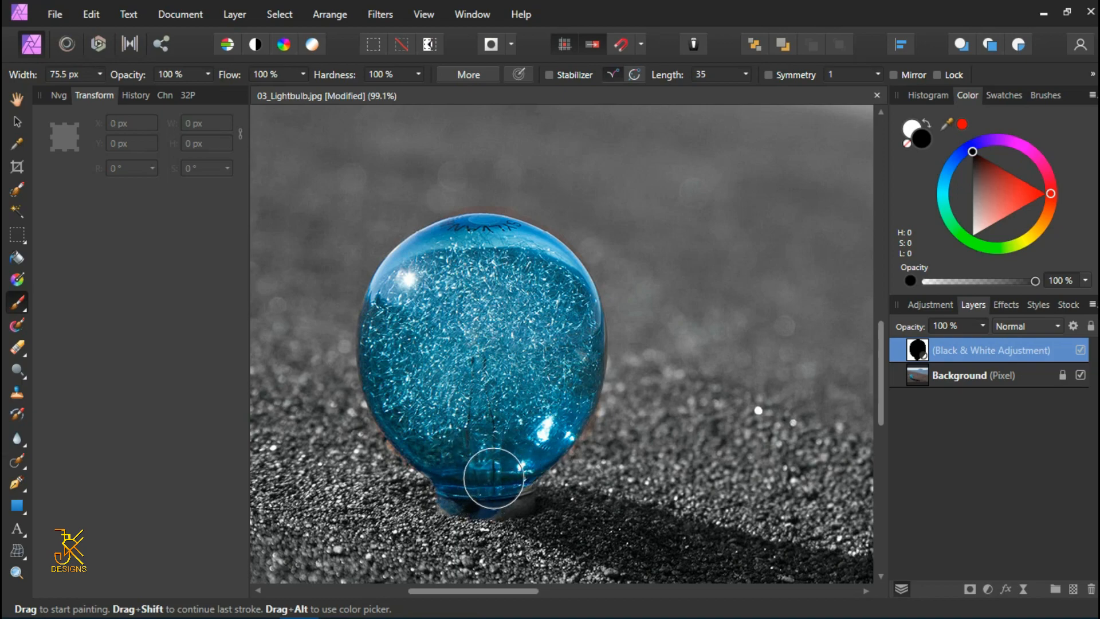
Step: Brush black over the bulb's base on the adjustment mask to restore its colour
{"action": "scroll", "coordinate": [495, 479], "scroll_direction": "up", "scroll_amount": 5}
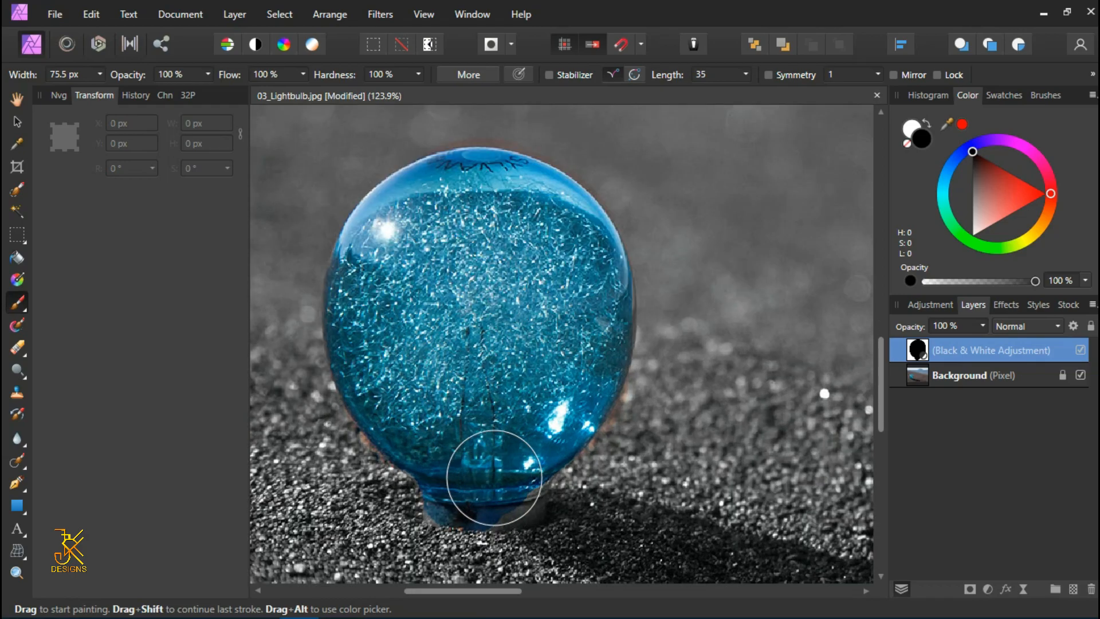
{"action": "scroll", "coordinate": [496, 477], "scroll_direction": "down", "scroll_amount": 2}
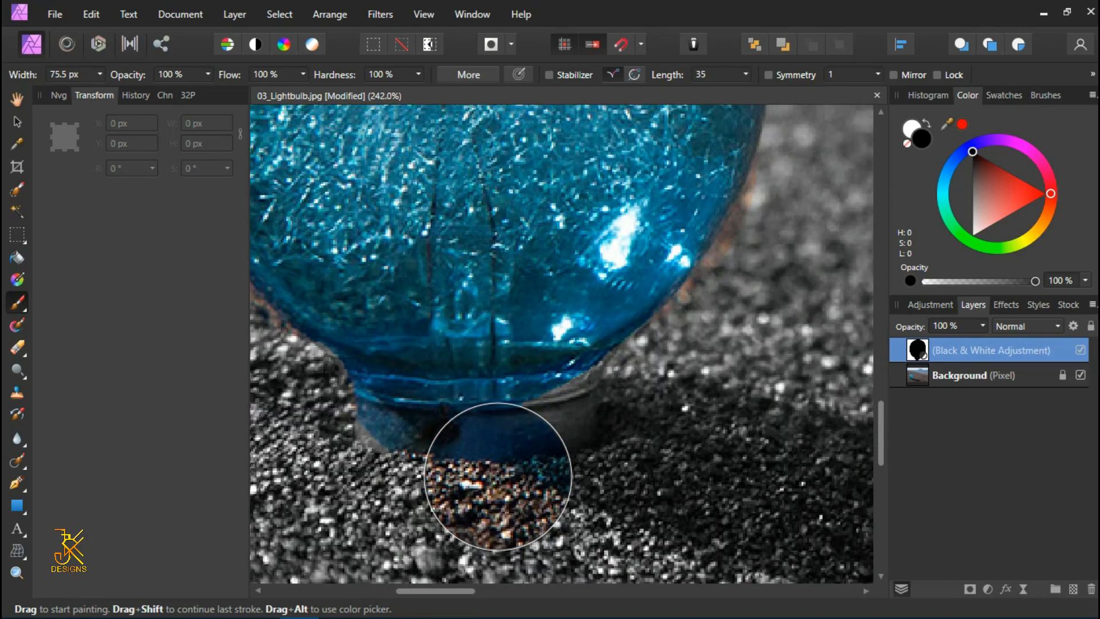
{"action": "mouse_move", "coordinate": [519, 349]}
{"action": "left_mouse_down"}
{"action": "mouse_move", "coordinate": [538, 387]}
{"action": "mouse_move", "coordinate": [524, 395]}
{"action": "mouse_move", "coordinate": [512, 385]}
{"action": "mouse_move", "coordinate": [456, 394]}
{"action": "mouse_move", "coordinate": [390, 384]}
{"action": "mouse_move", "coordinate": [496, 391]}
{"action": "left_mouse_up"}
Step: Reduce the brush width to 46.4 px and brush black along the bulb's lower-right edge and the adjacent sand
{"action": "key", "text": "bracketleft"}
{"action": "key", "text": "bracketleft"}
{"action": "key", "text": "bracketleft"}
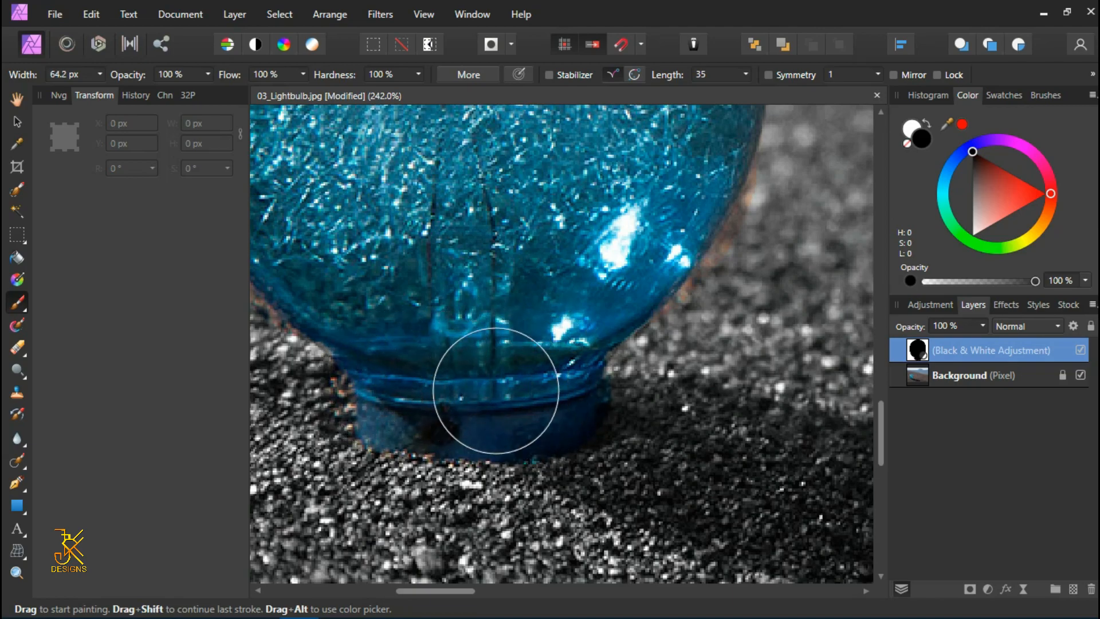
{"action": "scroll", "coordinate": [520, 367], "scroll_direction": "up", "scroll_amount": 1}
{"action": "scroll", "coordinate": [520, 366], "scroll_direction": "up", "scroll_amount": 1}
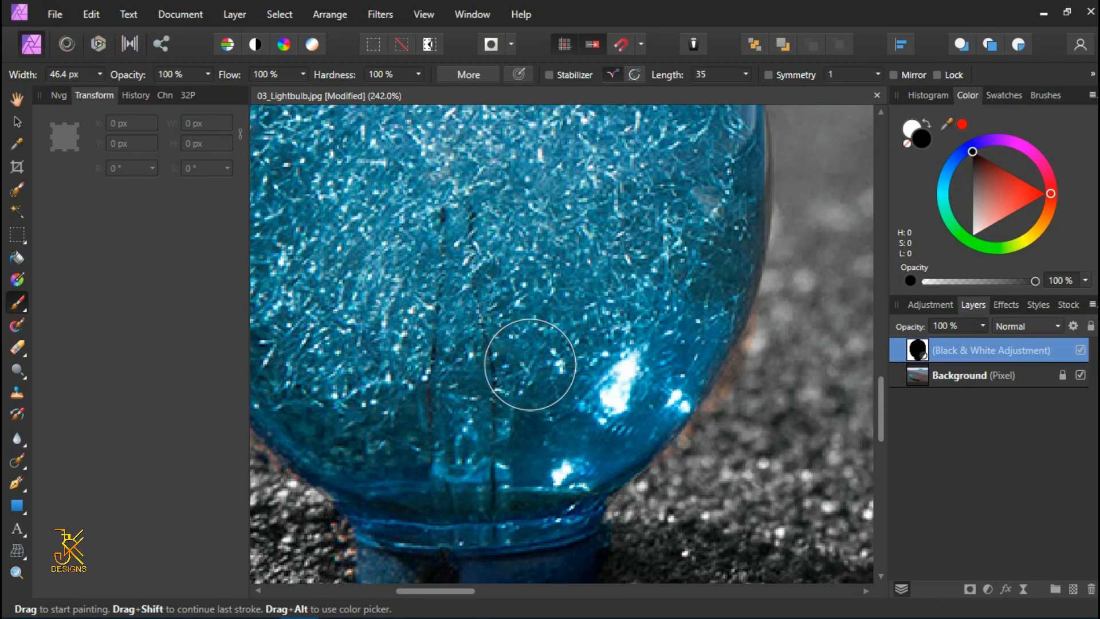
{"action": "mouse_move", "coordinate": [734, 281]}
{"action": "left_mouse_down"}
{"action": "mouse_move", "coordinate": [665, 524]}
{"action": "mouse_move", "coordinate": [664, 438]}
{"action": "mouse_move", "coordinate": [613, 541]}
{"action": "mouse_move", "coordinate": [662, 459]}
{"action": "mouse_move", "coordinate": [691, 464]}
{"action": "mouse_move", "coordinate": [635, 425]}
{"action": "left_mouse_up"}
{"action": "scroll", "coordinate": [662, 460], "scroll_direction": "down", "scroll_amount": 5}
{"action": "key", "text": "space"}
{"action": "scroll", "coordinate": [620, 422], "scroll_direction": "up", "scroll_amount": 2}
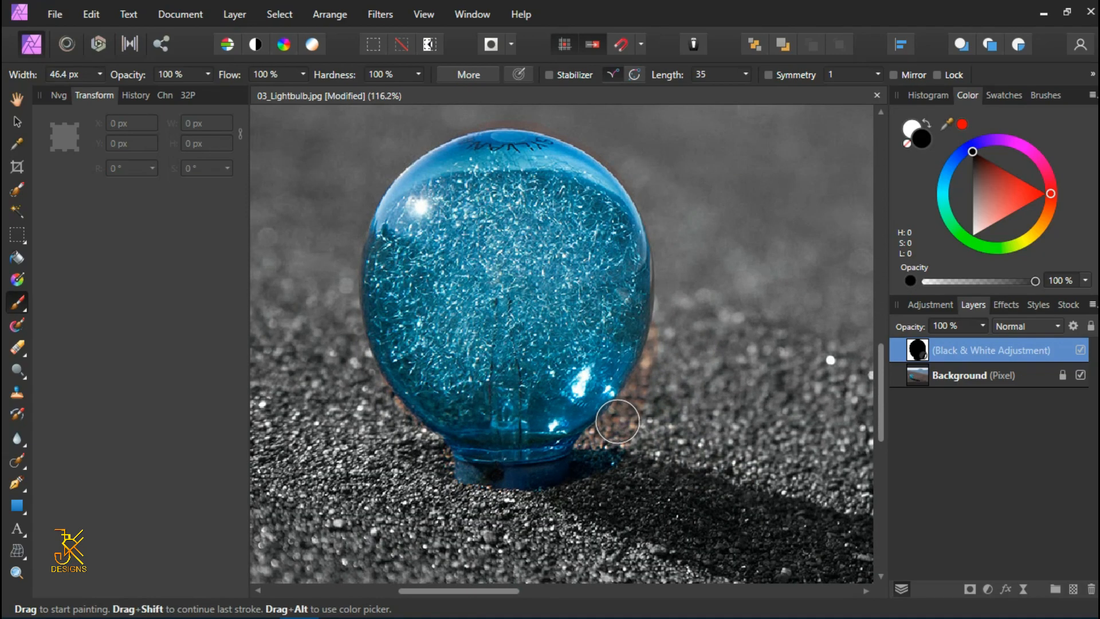
{"action": "scroll", "coordinate": [625, 399], "scroll_direction": "up", "scroll_amount": 3}
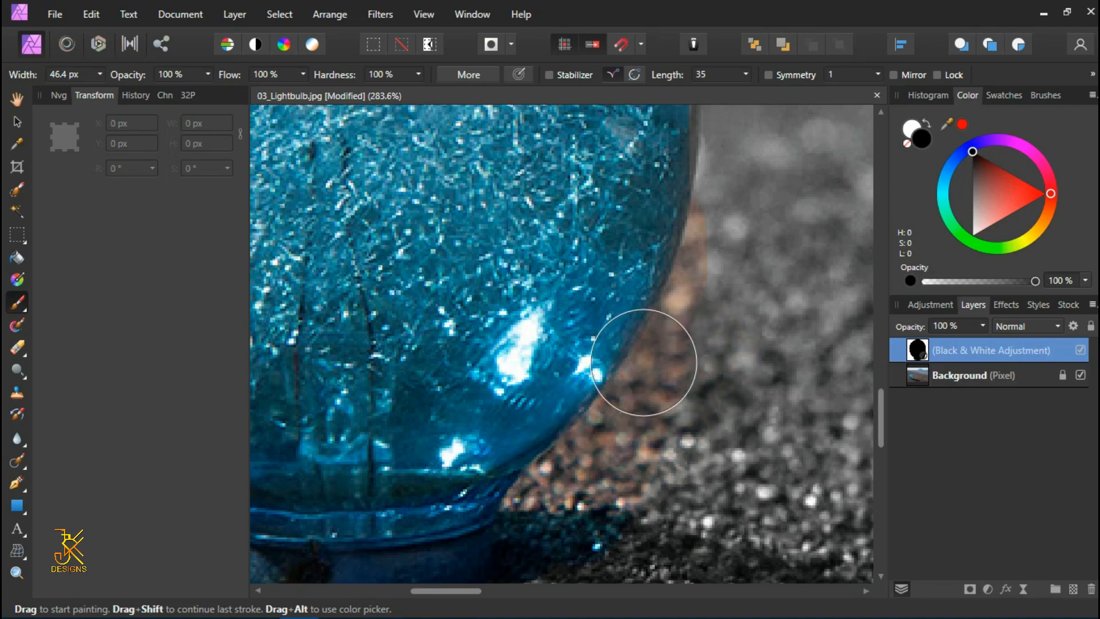
{"action": "scroll", "coordinate": [645, 356], "scroll_direction": "down", "scroll_amount": 2}
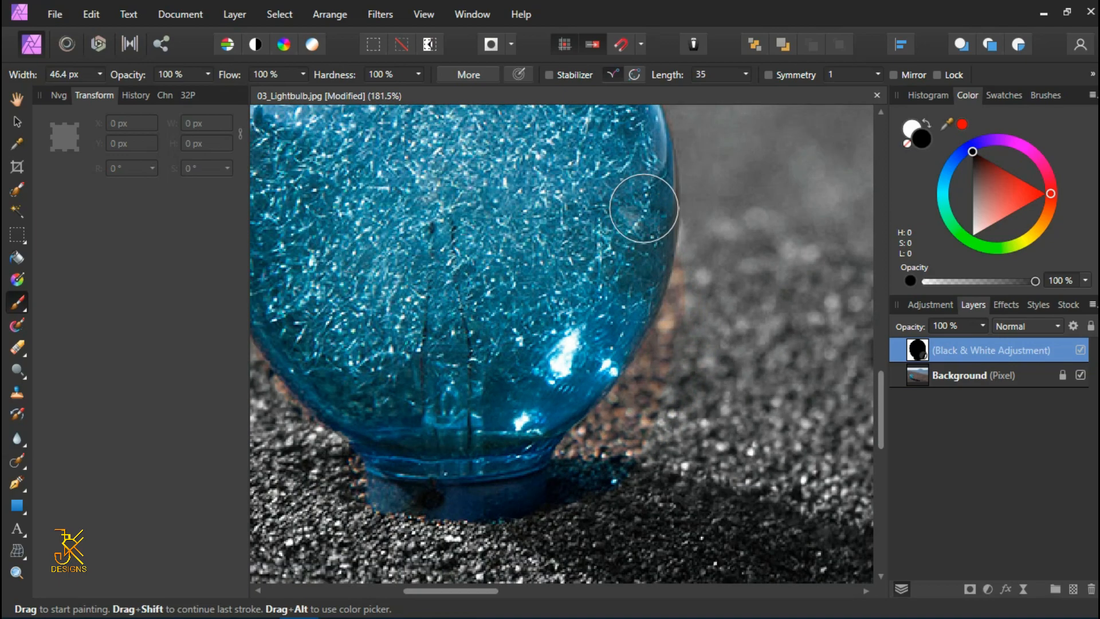
Step: Undo a stray stroke on the sand, and brush white over the coloured sand beside the bulb's lower-right edge to turn it grey
{"action": "left_click_drag", "start_coordinate": [773, 228], "coordinate": [808, 234]}
{"action": "key", "text": "ctrl+z"}
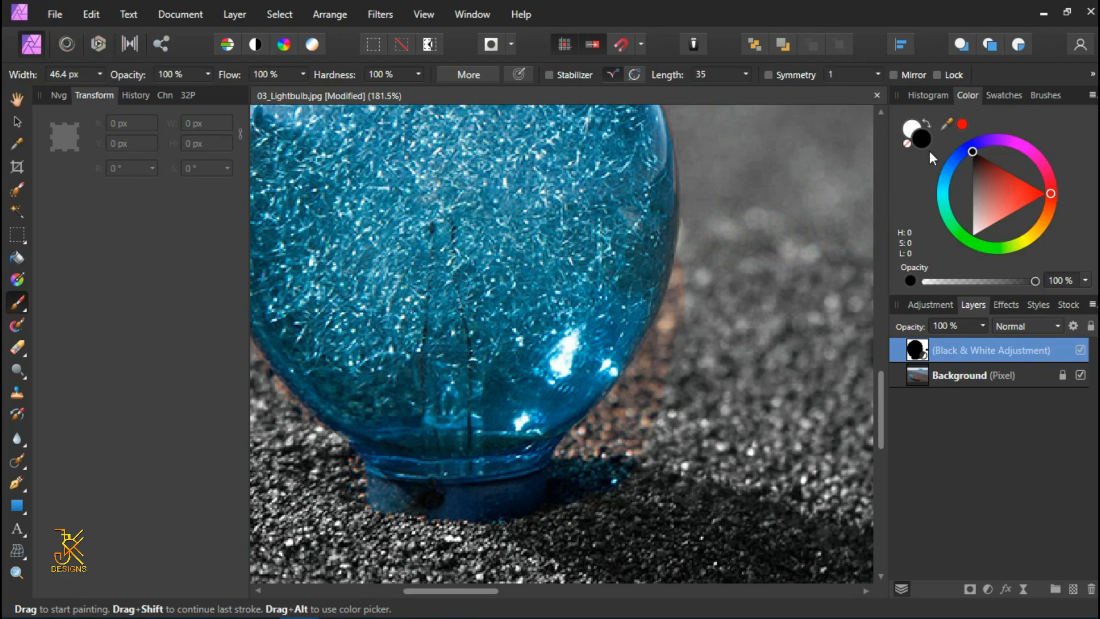
{"action": "left_click", "coordinate": [928, 122]}
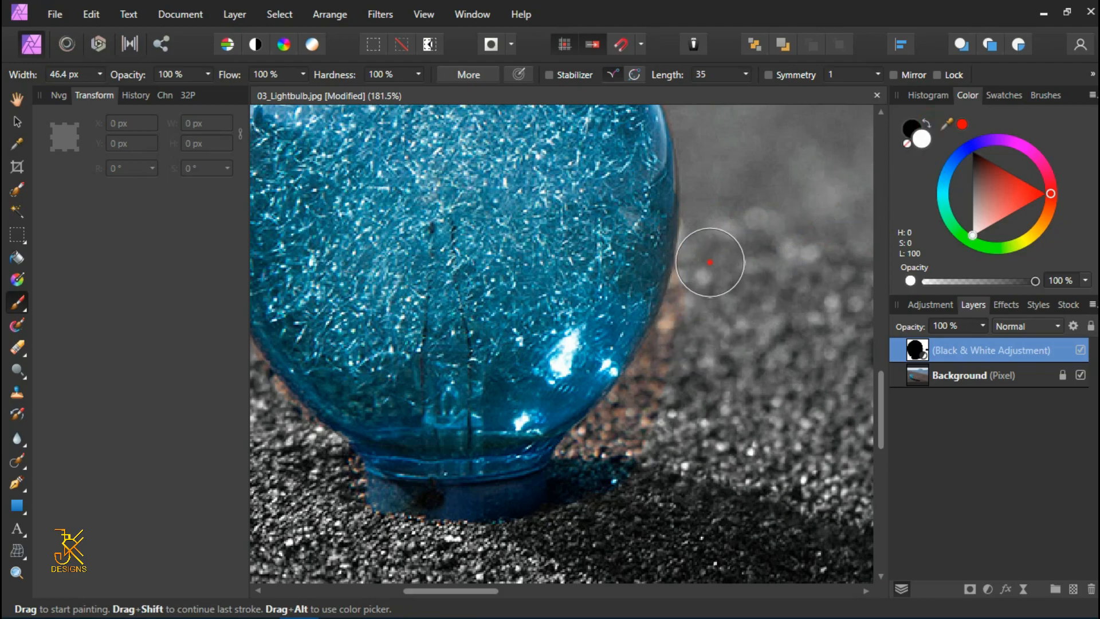
{"action": "mouse_move", "coordinate": [710, 262]}
{"action": "left_mouse_down"}
{"action": "mouse_move", "coordinate": [631, 446]}
{"action": "mouse_move", "coordinate": [643, 390]}
{"action": "mouse_move", "coordinate": [712, 307]}
{"action": "mouse_move", "coordinate": [712, 341]}
{"action": "mouse_move", "coordinate": [647, 446]}
{"action": "mouse_move", "coordinate": [606, 483]}
{"action": "mouse_move", "coordinate": [585, 478]}
{"action": "left_mouse_up"}
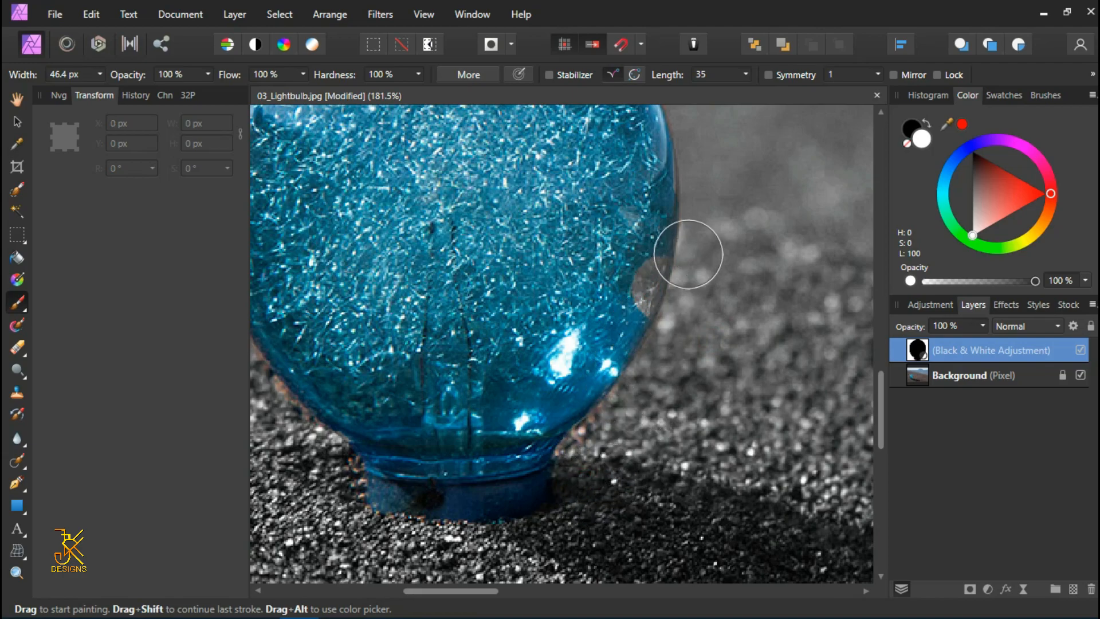
Step: Set the brush hardness to 0% and brush white over the coloured sand along the bulb's lower-left edge
{"action": "left_click", "coordinate": [418, 73]}
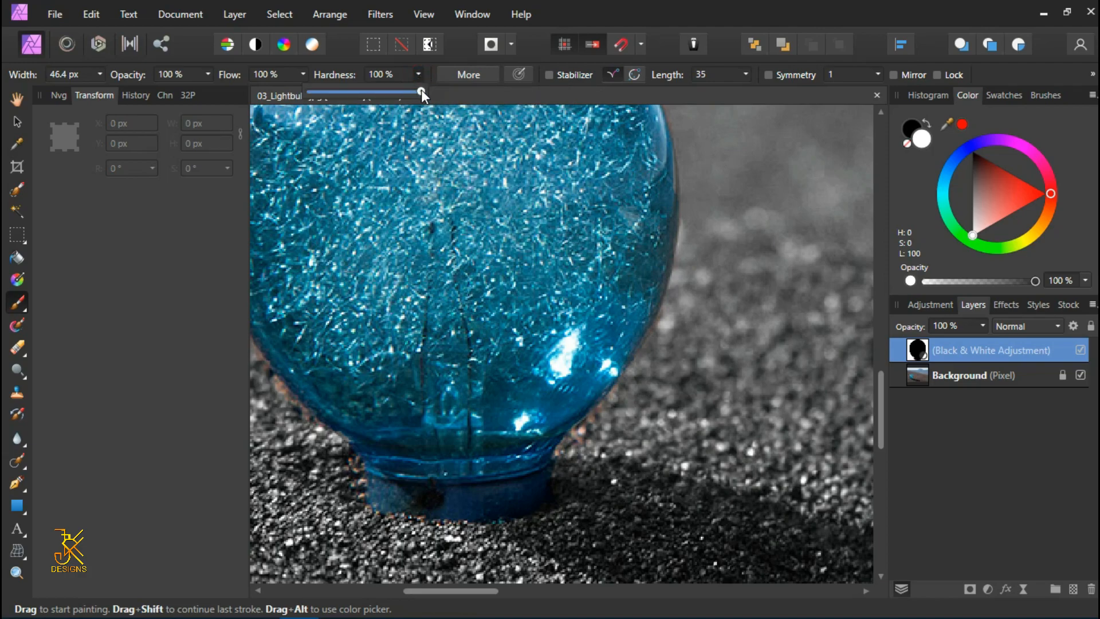
{"action": "left_click_drag", "start_coordinate": [324, 91], "coordinate": [269, 109]}
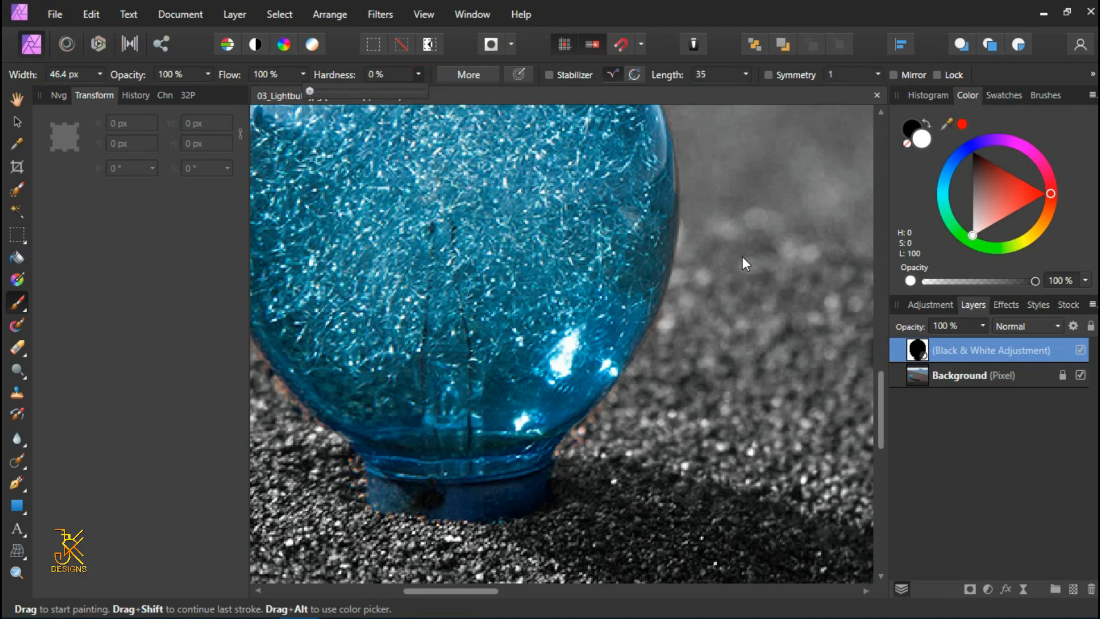
{"action": "left_click", "coordinate": [387, 75]}
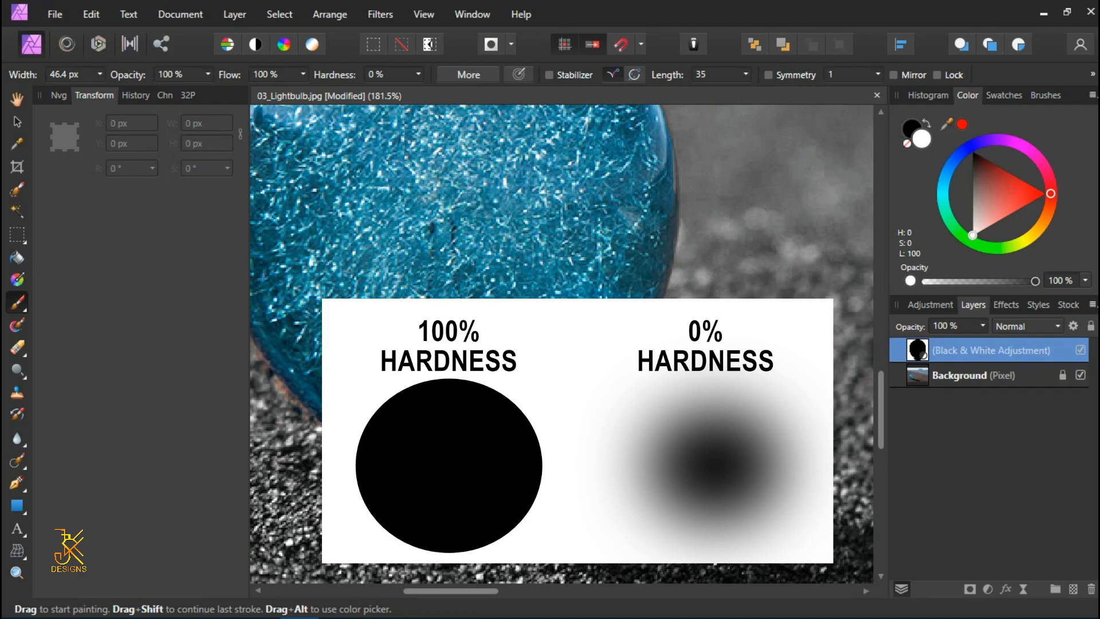
{"action": "key", "text": "space"}
{"action": "left_click_drag", "start_coordinate": [290, 459], "coordinate": [438, 458]}
{"action": "mouse_move", "coordinate": [398, 368]}
{"action": "left_mouse_down"}
{"action": "mouse_move", "coordinate": [489, 459]}
{"action": "mouse_move", "coordinate": [492, 500]}
{"action": "mouse_move", "coordinate": [492, 488]}
{"action": "left_mouse_up"}
{"action": "mouse_move", "coordinate": [348, 225]}
{"action": "left_mouse_down"}
{"action": "mouse_move", "coordinate": [369, 320]}
{"action": "mouse_move", "coordinate": [407, 386]}
{"action": "mouse_move", "coordinate": [500, 460]}
{"action": "left_mouse_up"}
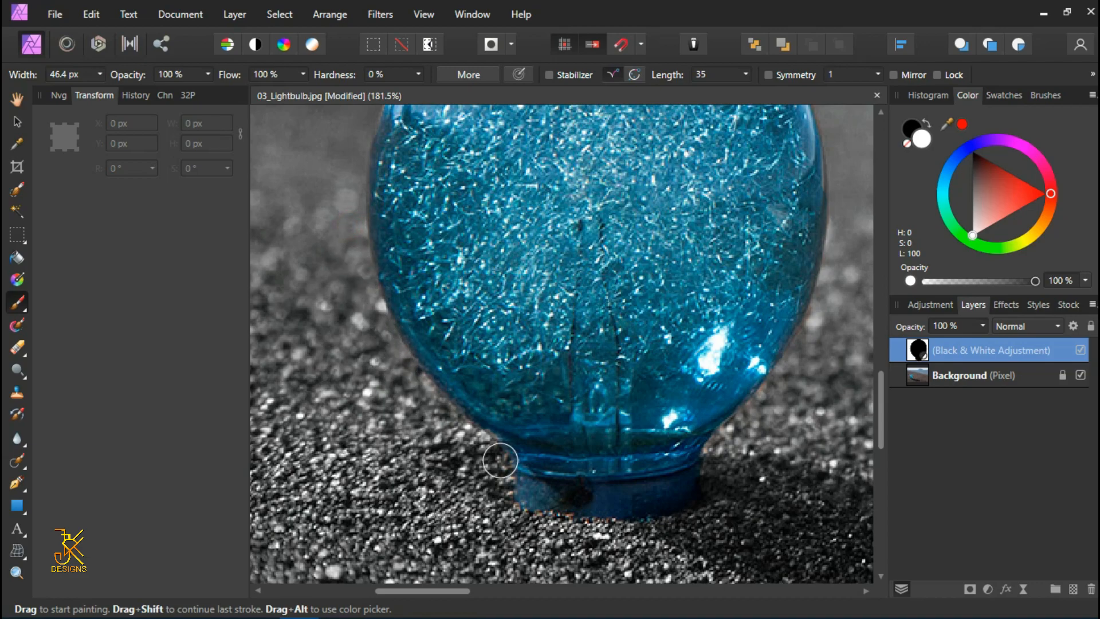
Step: Switch the paint colour to black and touch up the adjustment mask along the bulb's left and upper edge
{"action": "key", "text": "space"}
{"action": "left_click_drag", "start_coordinate": [360, 235], "coordinate": [377, 494]}
{"action": "key", "text": "x"}
{"action": "mouse_move", "coordinate": [415, 354]}
{"action": "left_mouse_down"}
{"action": "mouse_move", "coordinate": [396, 483]}
{"action": "mouse_move", "coordinate": [413, 526]}
{"action": "left_mouse_up"}
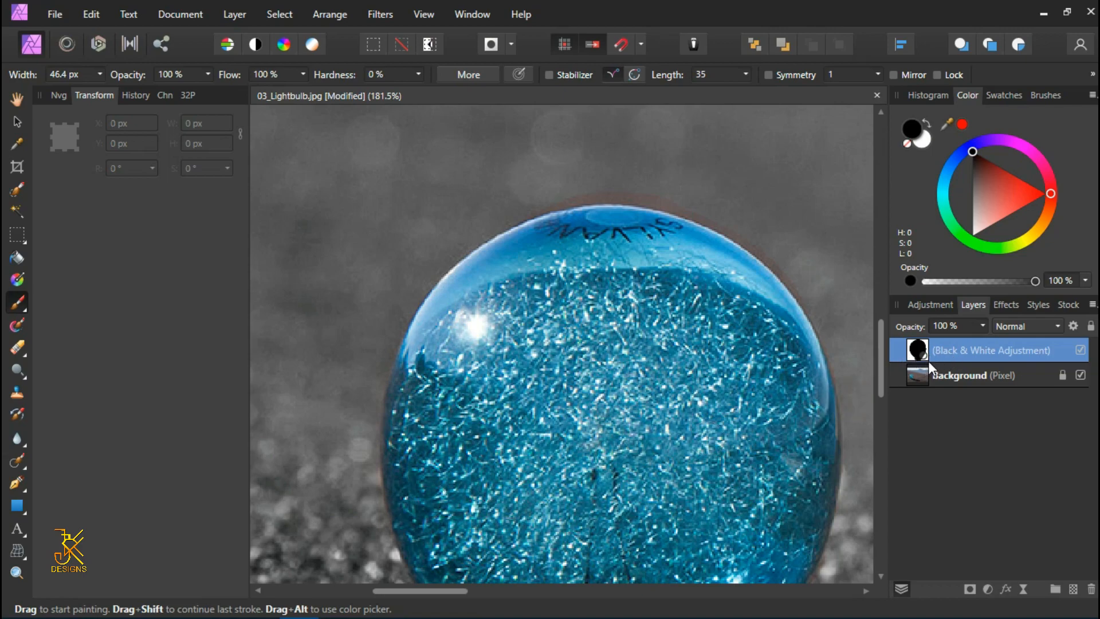
{"action": "mouse_move", "coordinate": [811, 388]}
{"action": "left_mouse_down"}
{"action": "mouse_move", "coordinate": [678, 308]}
{"action": "mouse_move", "coordinate": [663, 444]}
{"action": "left_mouse_up"}
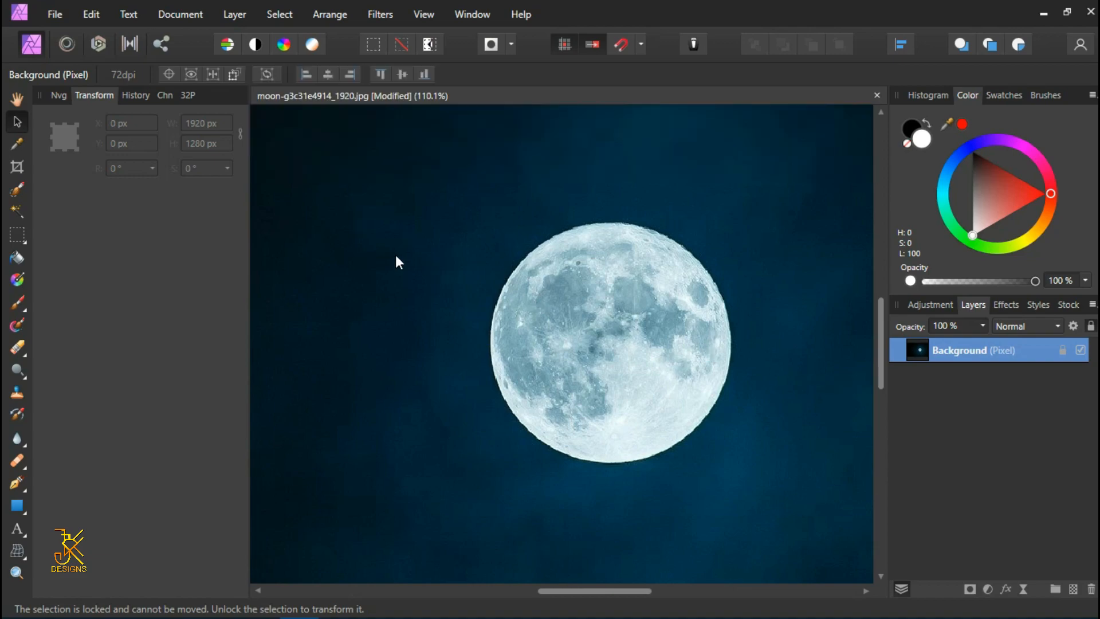
Step: Select the moon with the Selection Brush, reduce the brush width to 76.8 px, and extend the selection onto the sky at its upper left
{"action": "left_click", "coordinate": [17, 189]}
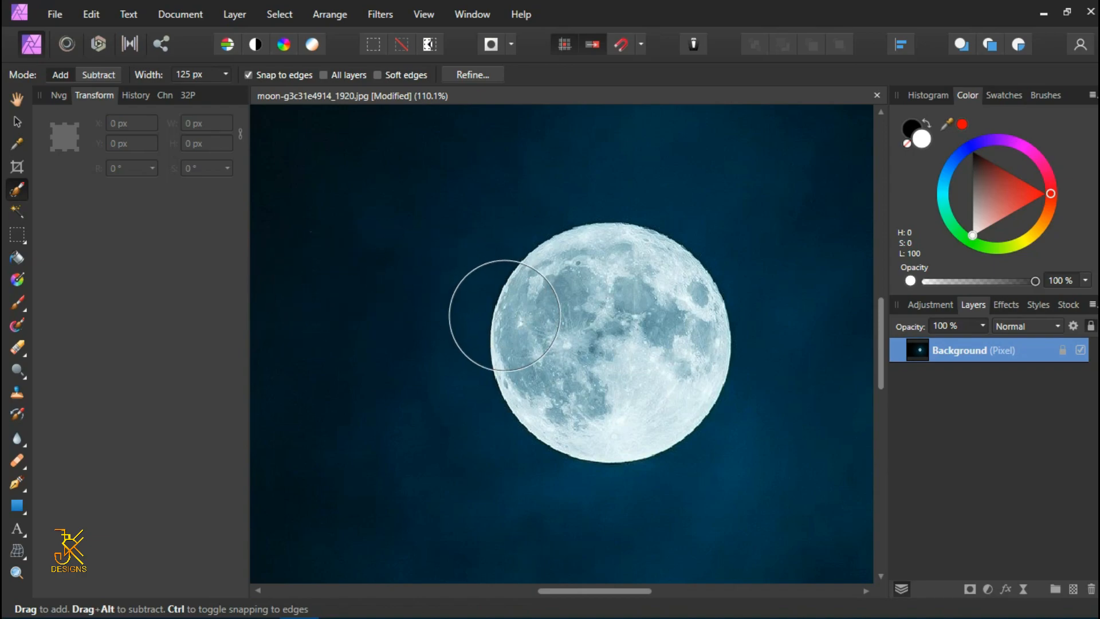
{"action": "mouse_move", "coordinate": [575, 360]}
{"action": "left_mouse_down"}
{"action": "mouse_move", "coordinate": [577, 311]}
{"action": "mouse_move", "coordinate": [639, 363]}
{"action": "left_mouse_up"}
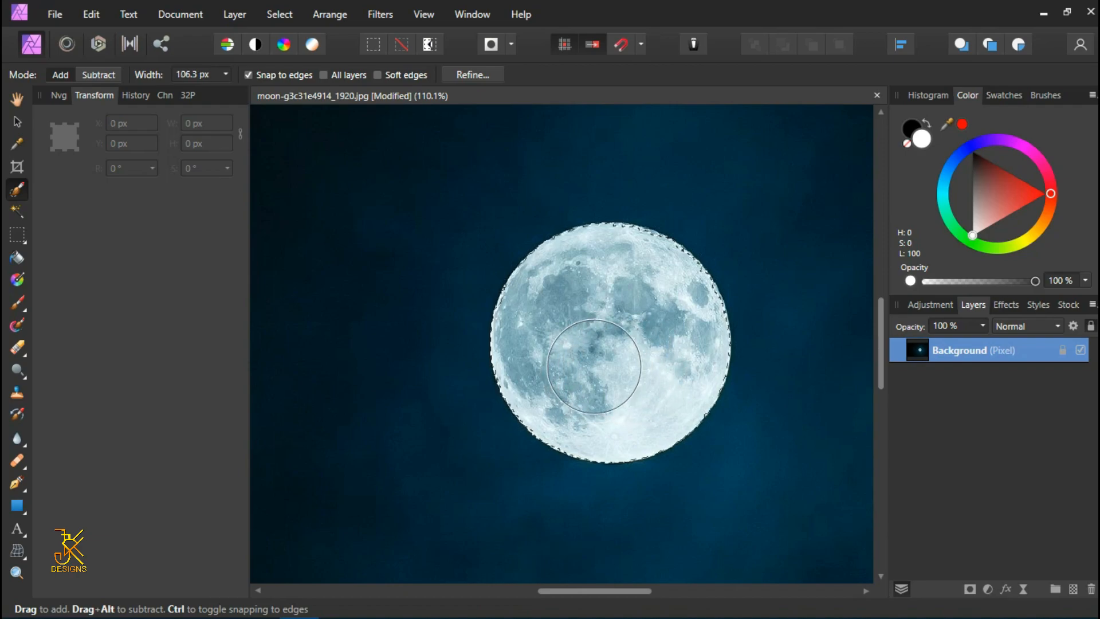
{"action": "key", "text": "bracketleft"}
{"action": "key", "text": "bracketleft"}
{"action": "key", "text": "bracketleft"}
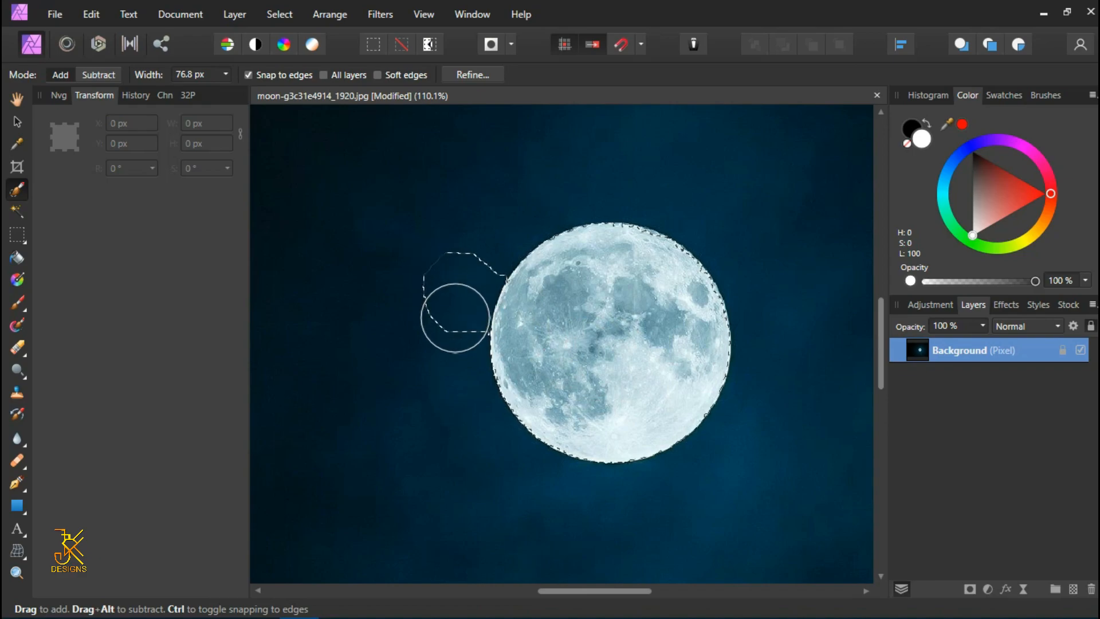
Step: Switch the Selection Brush to Subtract mode, adjust its width to 75.1 px, and remove the sky patch from the moon selection
{"action": "left_click", "coordinate": [92, 76]}
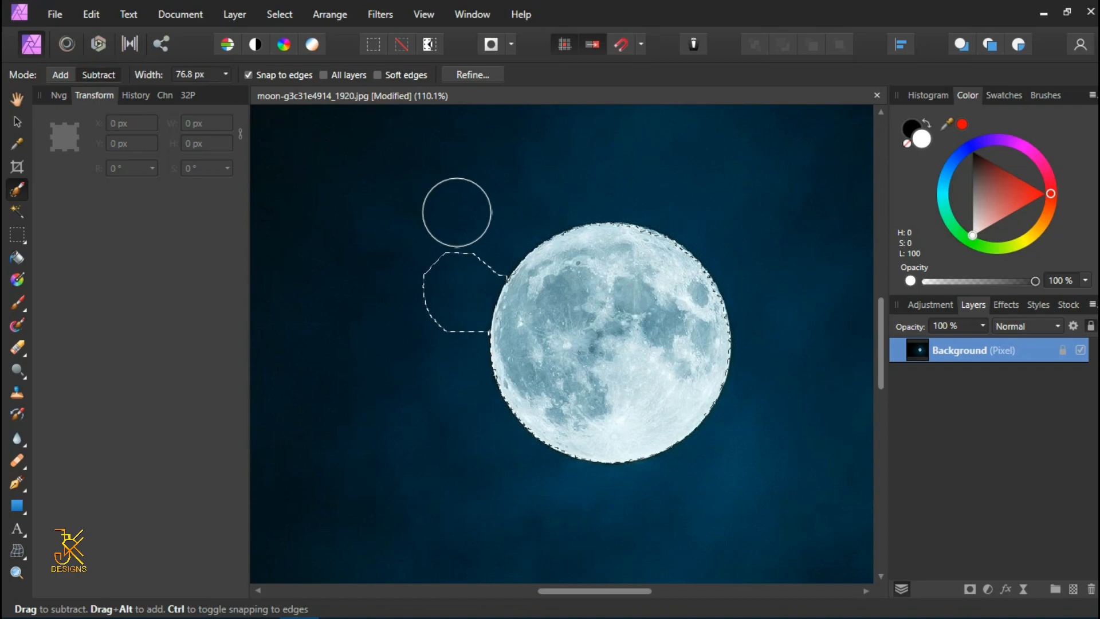
{"action": "key", "text": "bracketleft"}
{"action": "key", "text": "bracketleft"}
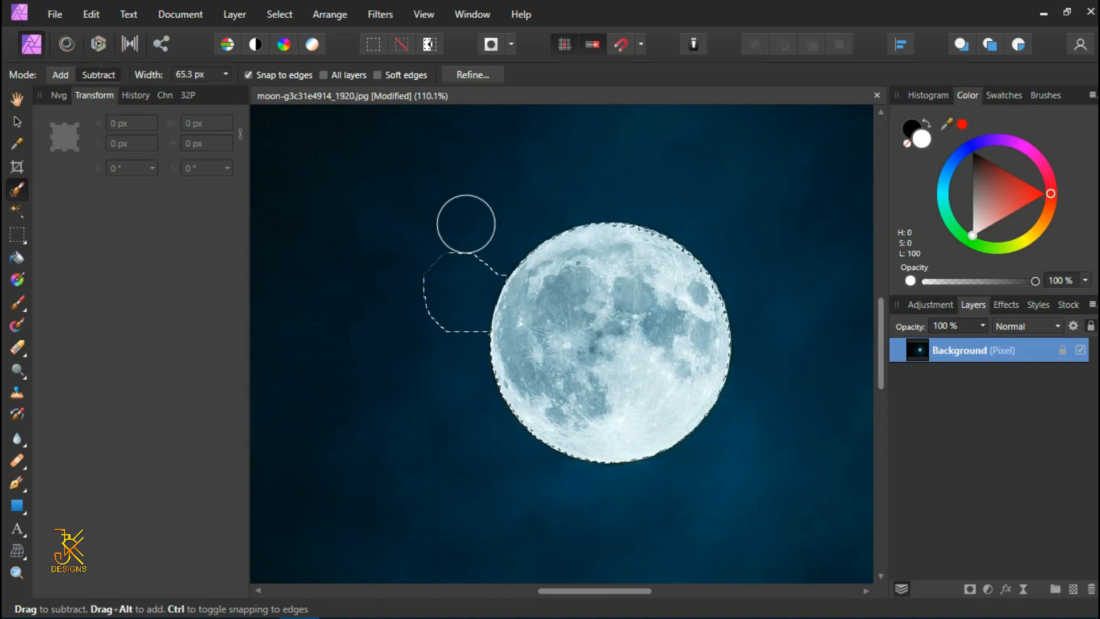
{"action": "key", "text": "bracketright"}
{"action": "key", "text": "bracketright"}
{"action": "left_click_drag", "start_coordinate": [473, 225], "coordinate": [439, 335]}
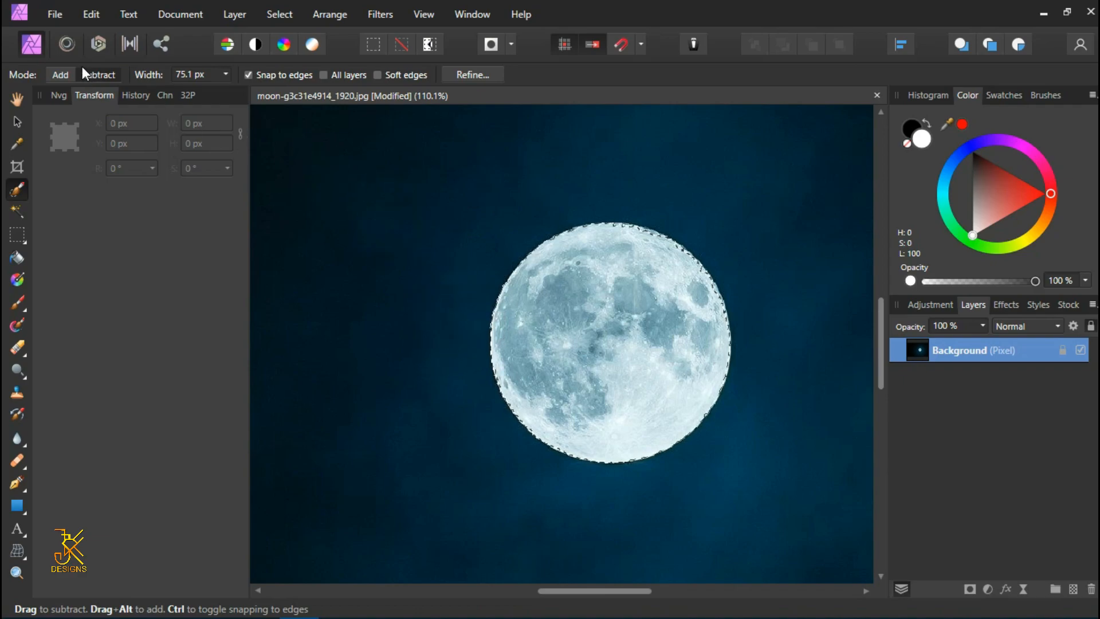
Step: Set the Selection Brush width to 57 px and switch its mode back to Add
{"action": "left_click", "coordinate": [225, 75]}
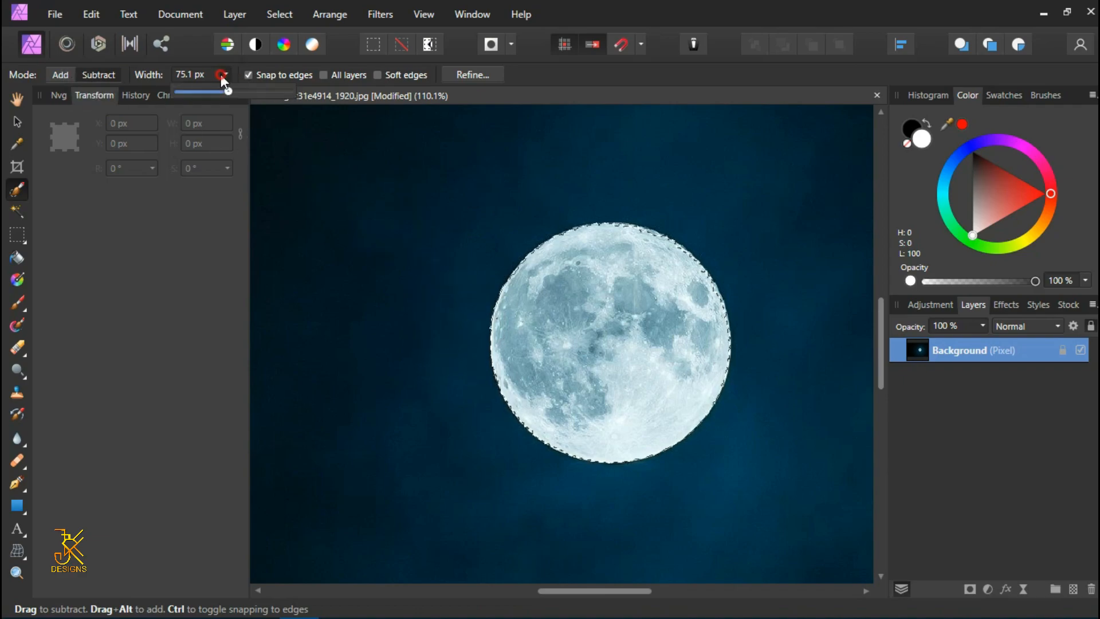
{"action": "mouse_move", "coordinate": [232, 91]}
{"action": "left_mouse_down"}
{"action": "mouse_move", "coordinate": [260, 98]}
{"action": "mouse_move", "coordinate": [225, 102]}
{"action": "left_mouse_up"}
{"action": "left_click", "coordinate": [67, 73]}
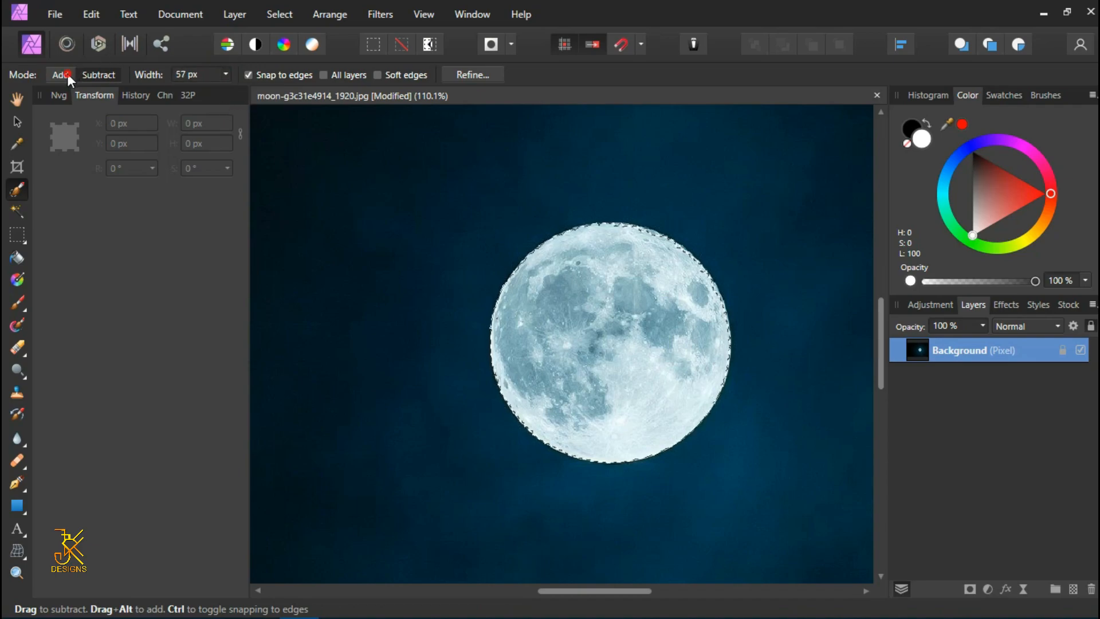
{"action": "scroll", "coordinate": [525, 331], "scroll_direction": "up", "scroll_amount": 3}
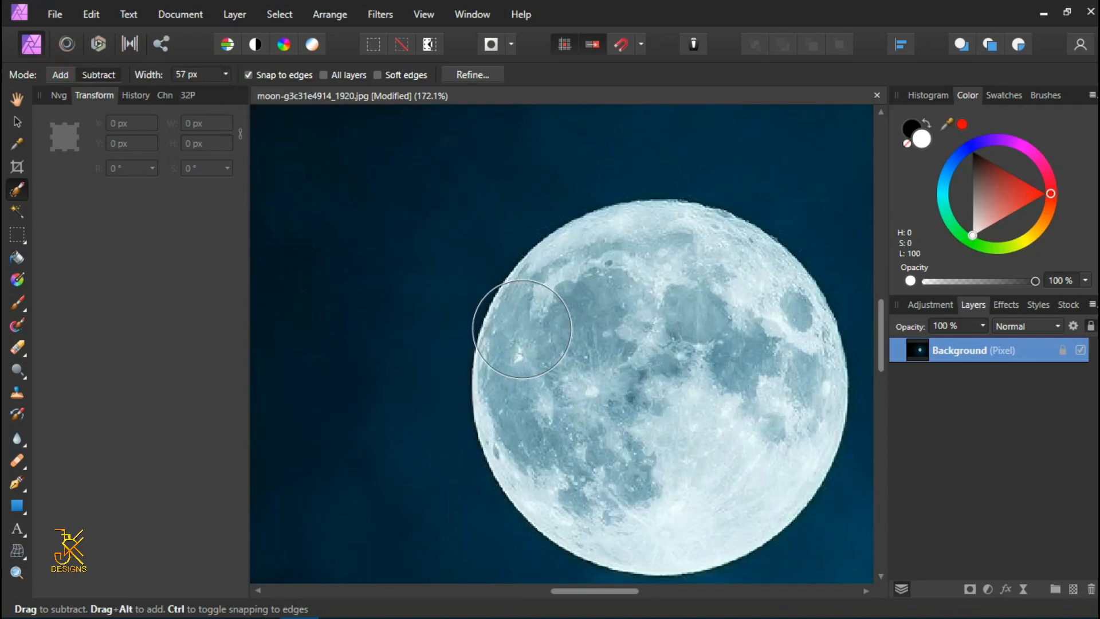
{"action": "left_click", "coordinate": [51, 75]}
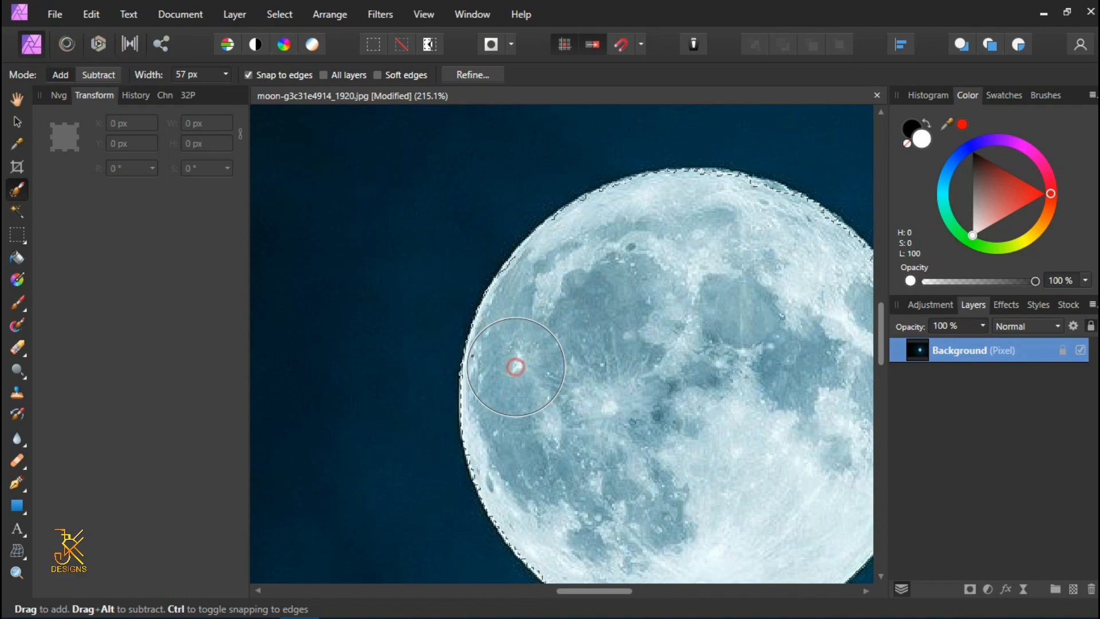
Step: Examine the selection outline around the moon's edge up close and as a whole
{"action": "scroll", "coordinate": [518, 364], "scroll_direction": "up", "scroll_amount": 2}
{"action": "key", "text": "space"}
{"action": "mouse_move", "coordinate": [572, 266]}
{"action": "left_mouse_down"}
{"action": "mouse_move", "coordinate": [506, 388]}
{"action": "mouse_move", "coordinate": [265, 430]}
{"action": "mouse_move", "coordinate": [289, 427]}
{"action": "mouse_move", "coordinate": [413, 302]}
{"action": "mouse_move", "coordinate": [380, 287]}
{"action": "mouse_move", "coordinate": [498, 157]}
{"action": "mouse_move", "coordinate": [247, 246]}
{"action": "mouse_move", "coordinate": [130, 218]}
{"action": "mouse_move", "coordinate": [135, 207]}
{"action": "left_mouse_up"}
{"action": "scroll", "coordinate": [473, 307], "scroll_direction": "down", "scroll_amount": 2}
{"action": "scroll", "coordinate": [472, 308], "scroll_direction": "down", "scroll_amount": 2}
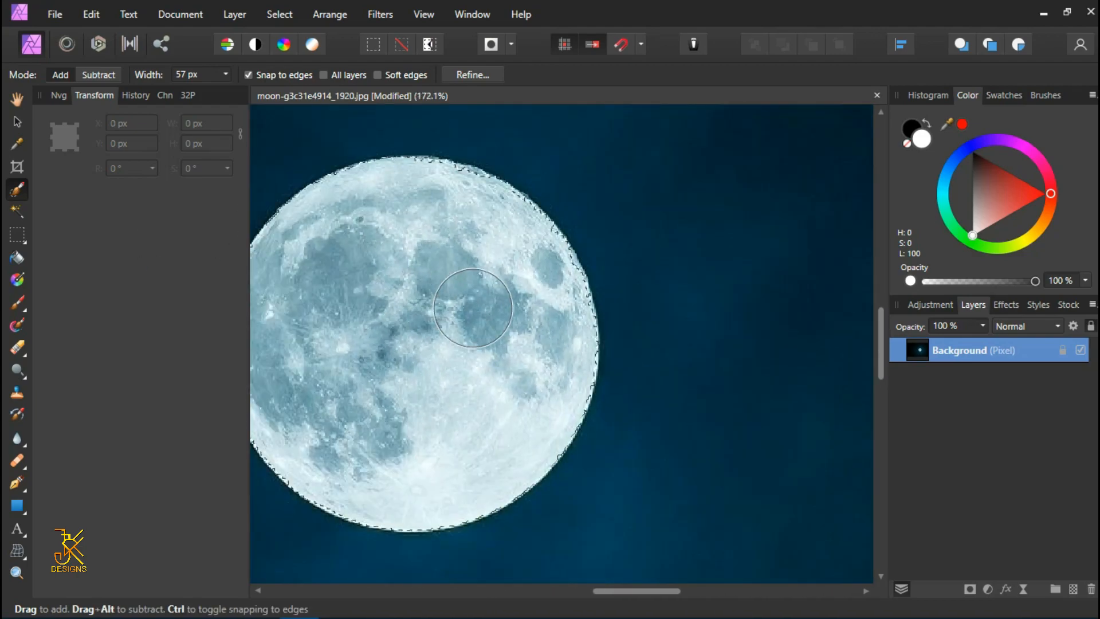
{"action": "key", "text": "space"}
{"action": "mouse_move", "coordinate": [437, 293]}
{"action": "left_mouse_down"}
{"action": "mouse_move", "coordinate": [489, 322]}
{"action": "mouse_move", "coordinate": [549, 319]}
{"action": "left_mouse_up"}
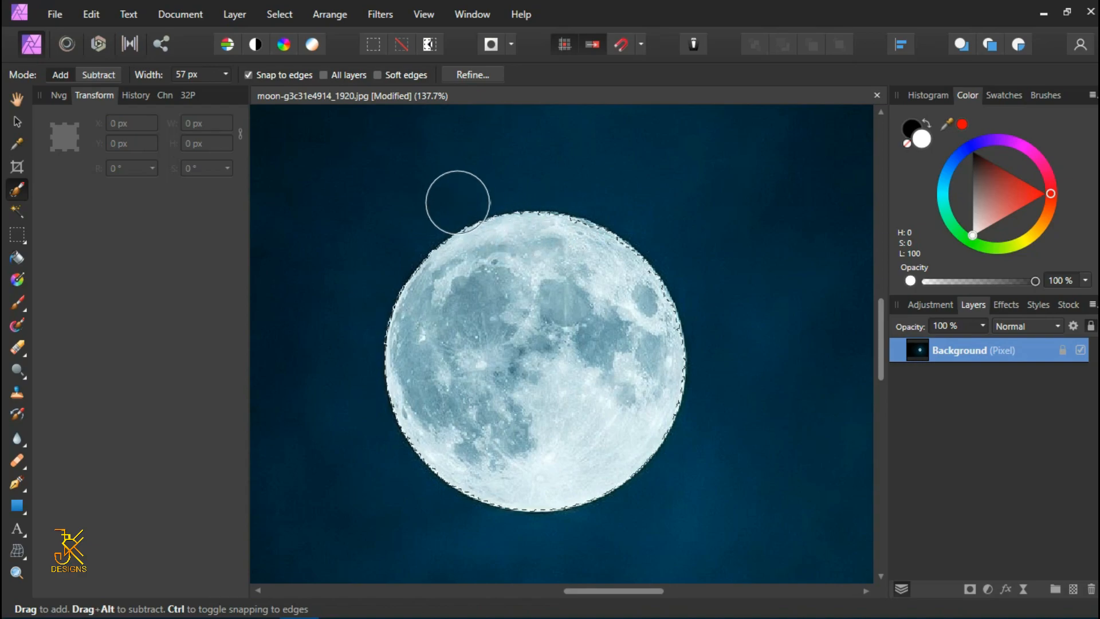
Step: Refine the moon selection with about 45.1 px of smoothing and apply it as a selection
{"action": "left_click", "coordinate": [466, 75]}
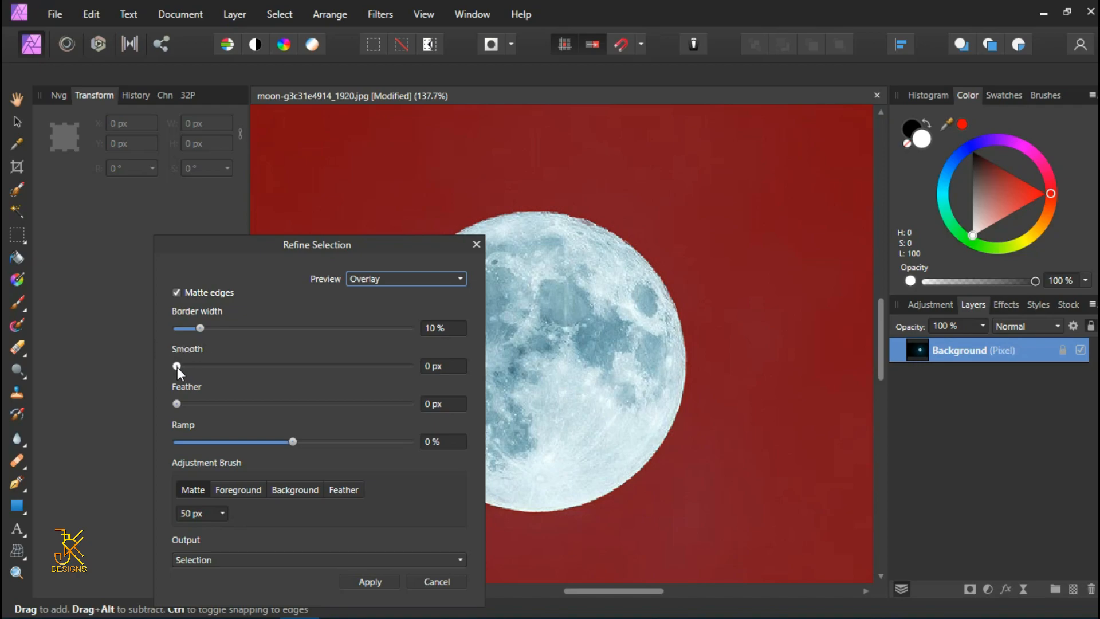
{"action": "left_click_drag", "start_coordinate": [177, 366], "coordinate": [282, 365]}
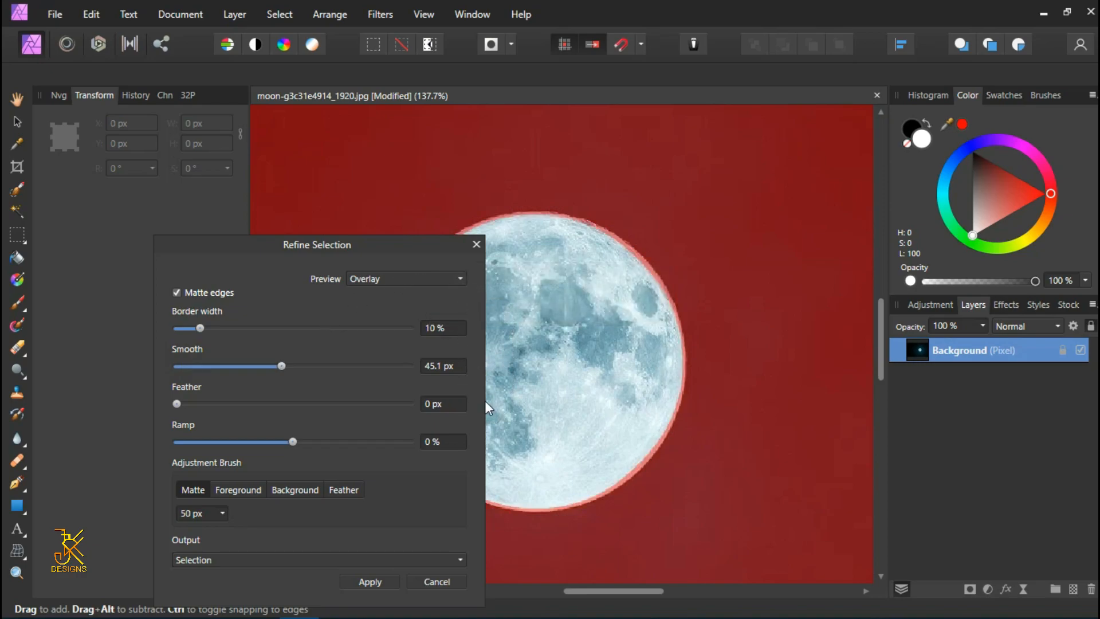
{"action": "left_click", "coordinate": [370, 581]}
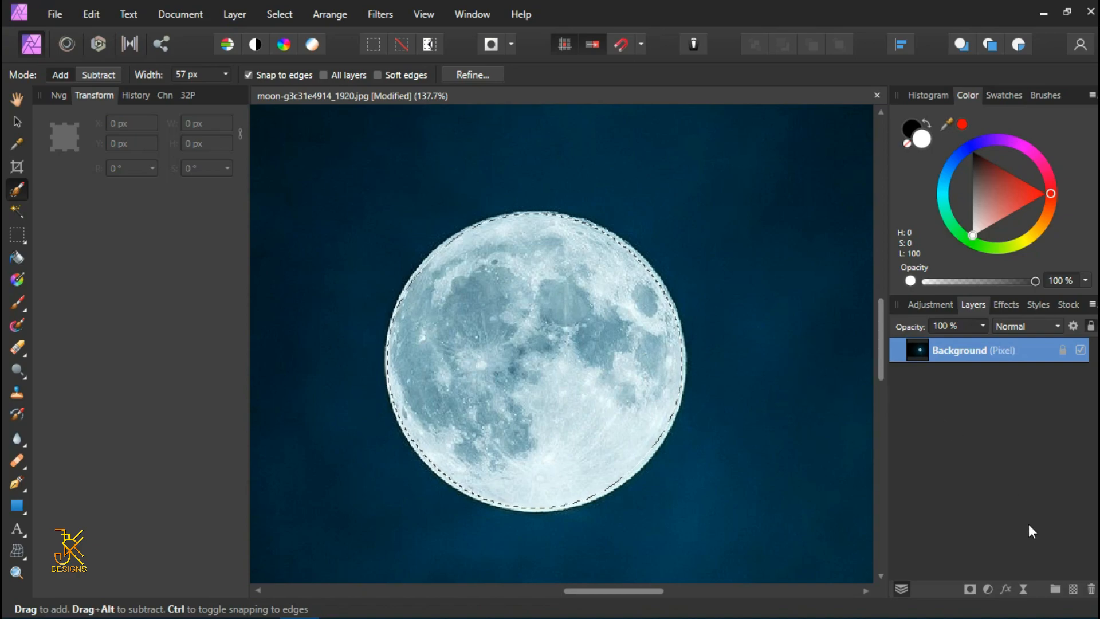
Step: Add a Recolor adjustment layer to the moon selection with hue 0° and saturation 100%, then clear the selection
{"action": "left_click", "coordinate": [987, 590]}
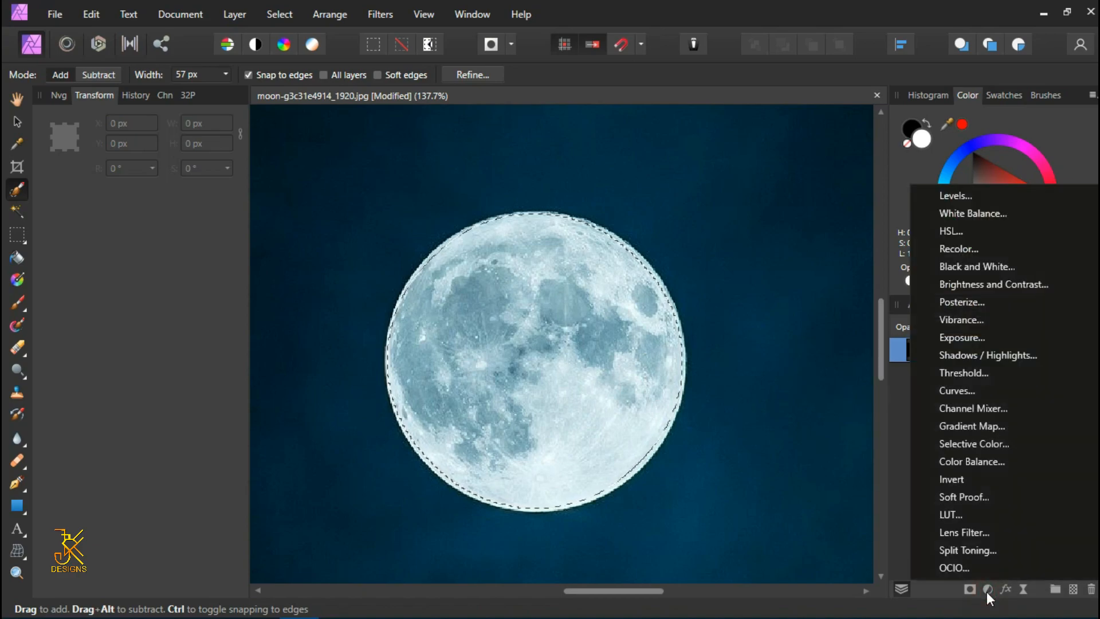
{"action": "left_click", "coordinate": [964, 252]}
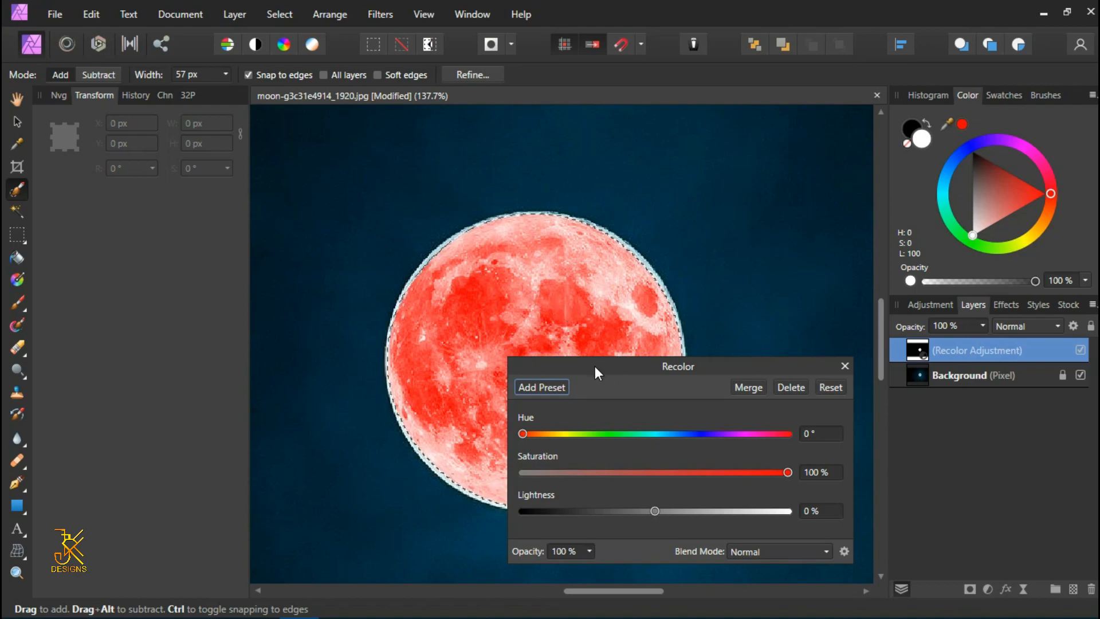
{"action": "left_click_drag", "start_coordinate": [593, 369], "coordinate": [793, 392]}
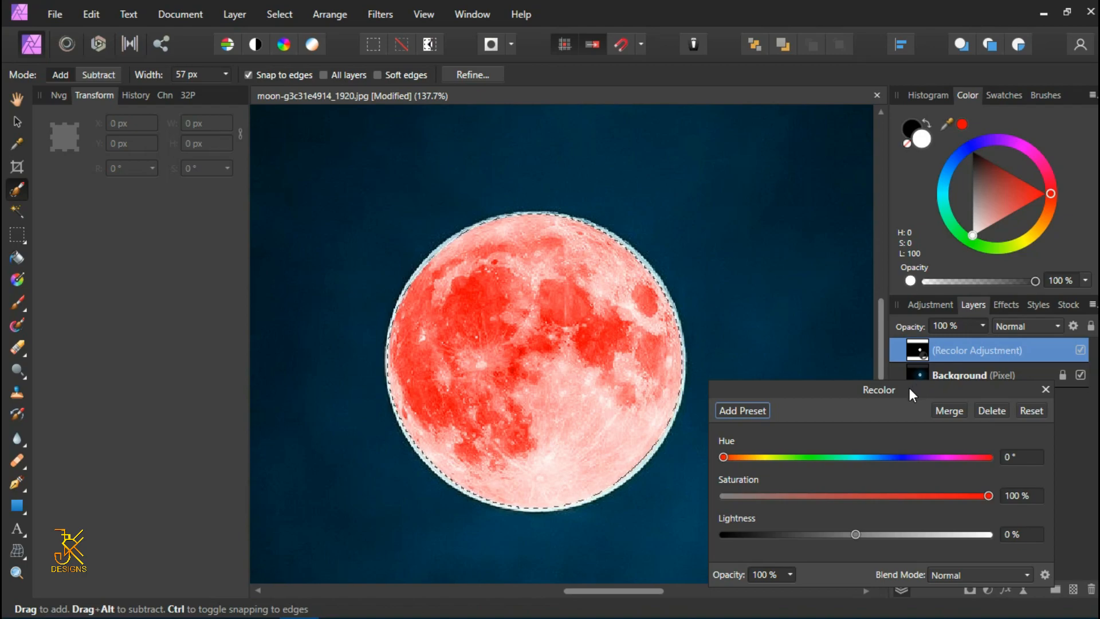
{"action": "left_click", "coordinate": [1049, 390]}
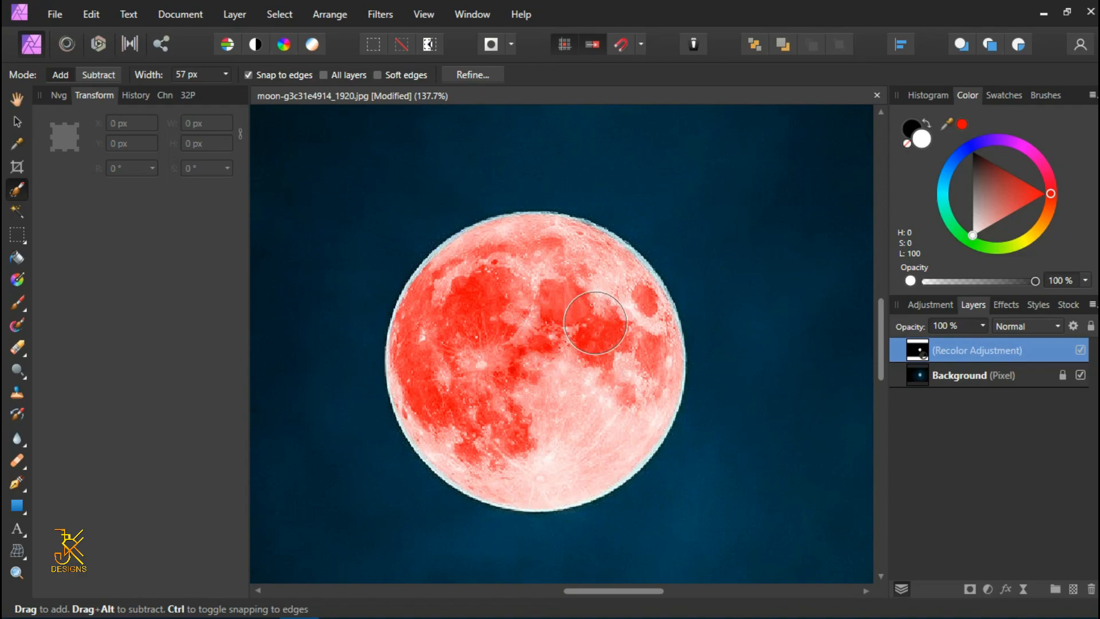
{"action": "scroll", "coordinate": [605, 320], "scroll_direction": "down", "scroll_amount": 3}
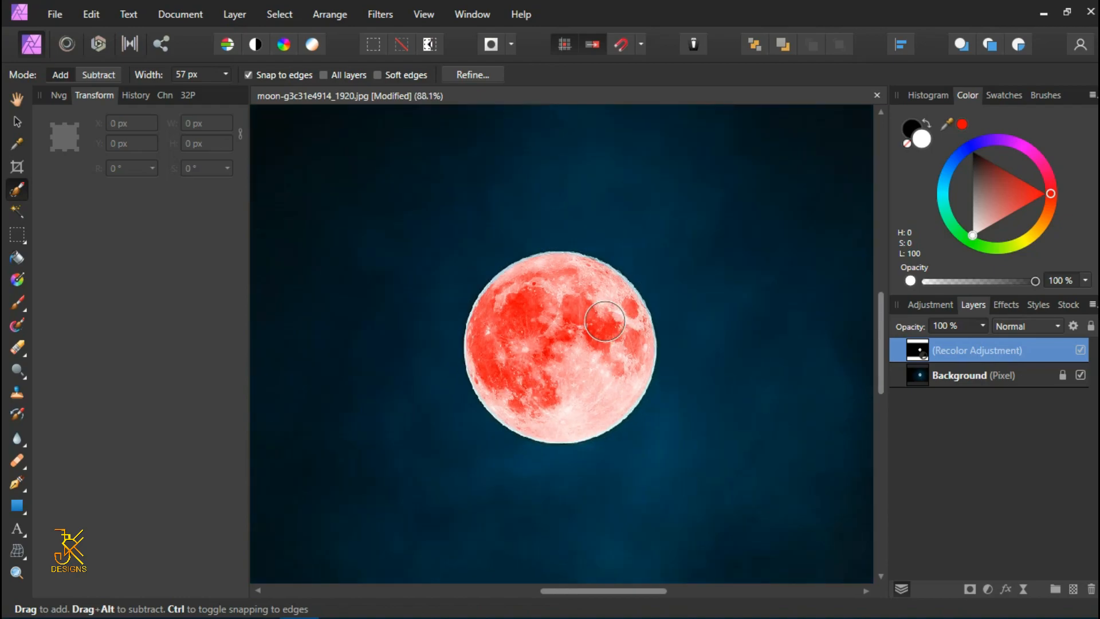
{"action": "left_click_drag", "start_coordinate": [607, 594], "coordinate": [614, 595]}
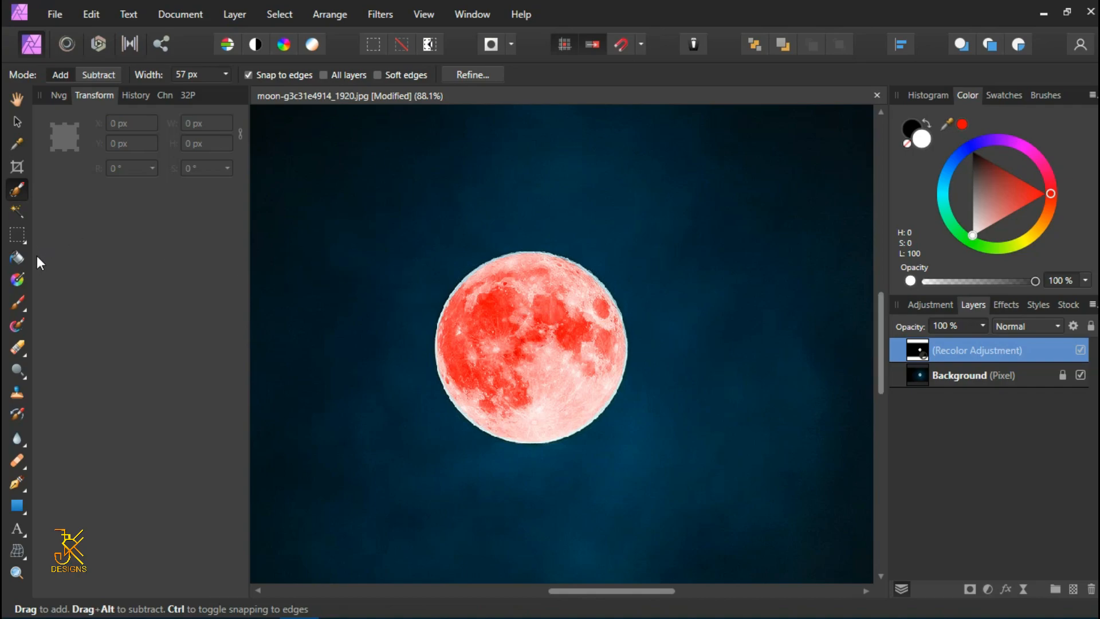
Step: Choose the Paint Brush, then reload the moon selection from the Recolor adjustment layer's mask
{"action": "left_click", "coordinate": [18, 302]}
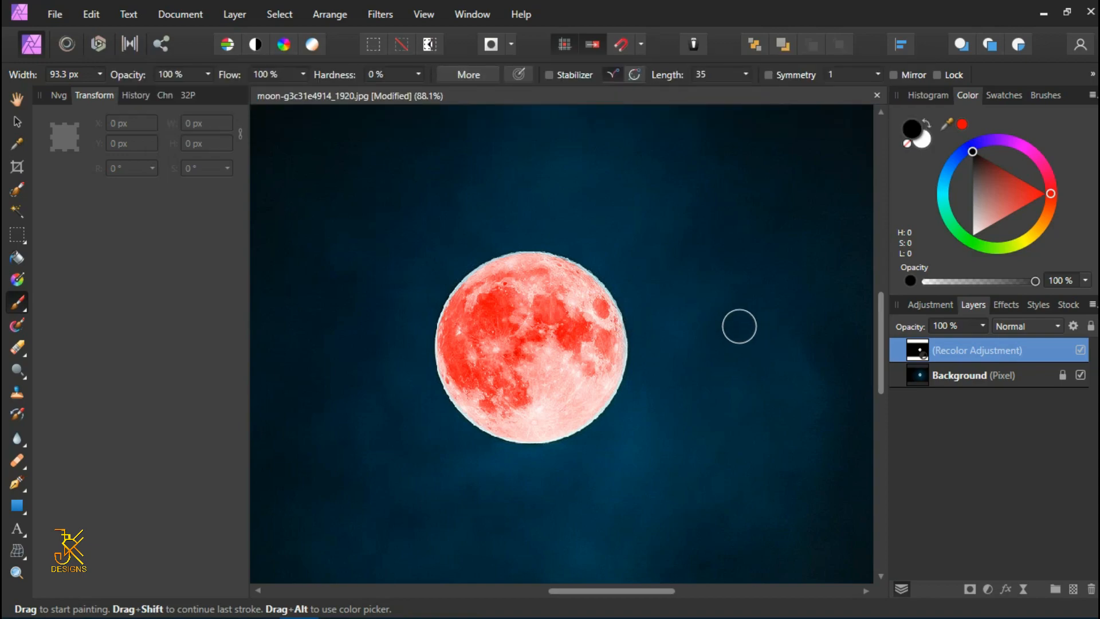
{"action": "scroll", "coordinate": [739, 327], "scroll_direction": "down", "scroll_amount": 1}
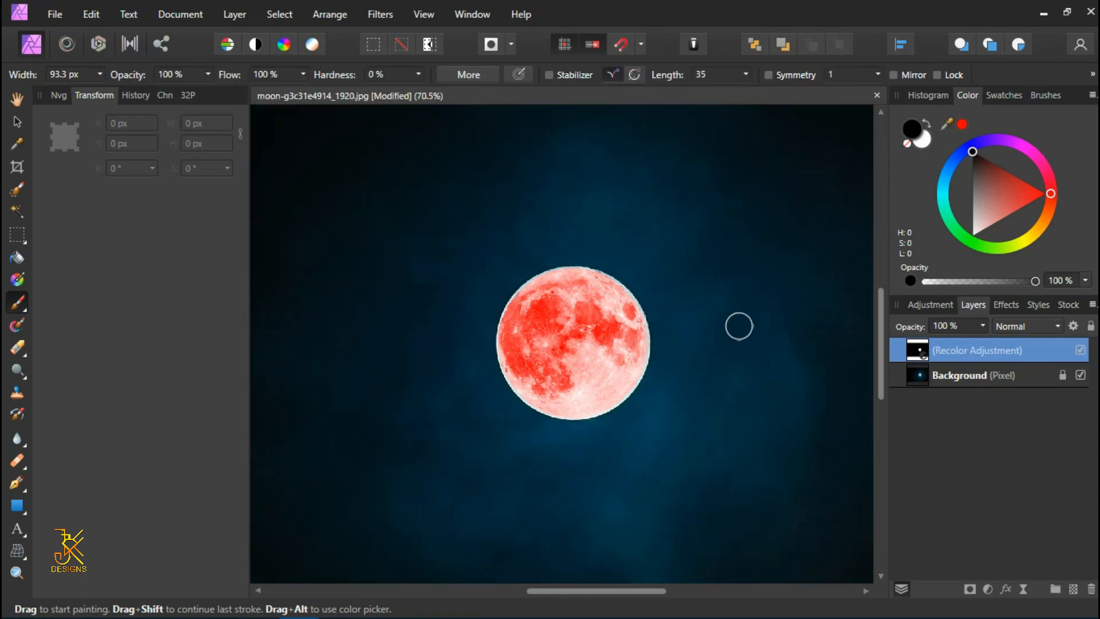
{"action": "key", "text": "space"}
{"action": "left_click_drag", "start_coordinate": [732, 325], "coordinate": [719, 326]}
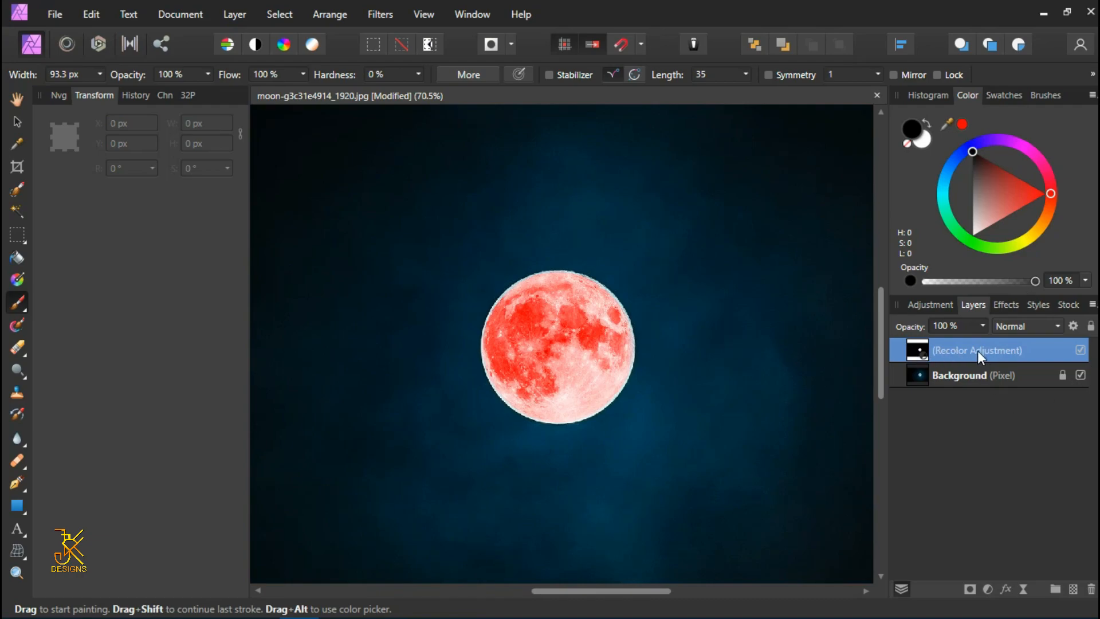
{"action": "left_click", "coordinate": [919, 347], "text": "ctrl"}
{"action": "scroll", "coordinate": [583, 341], "scroll_direction": "up", "scroll_amount": 3}
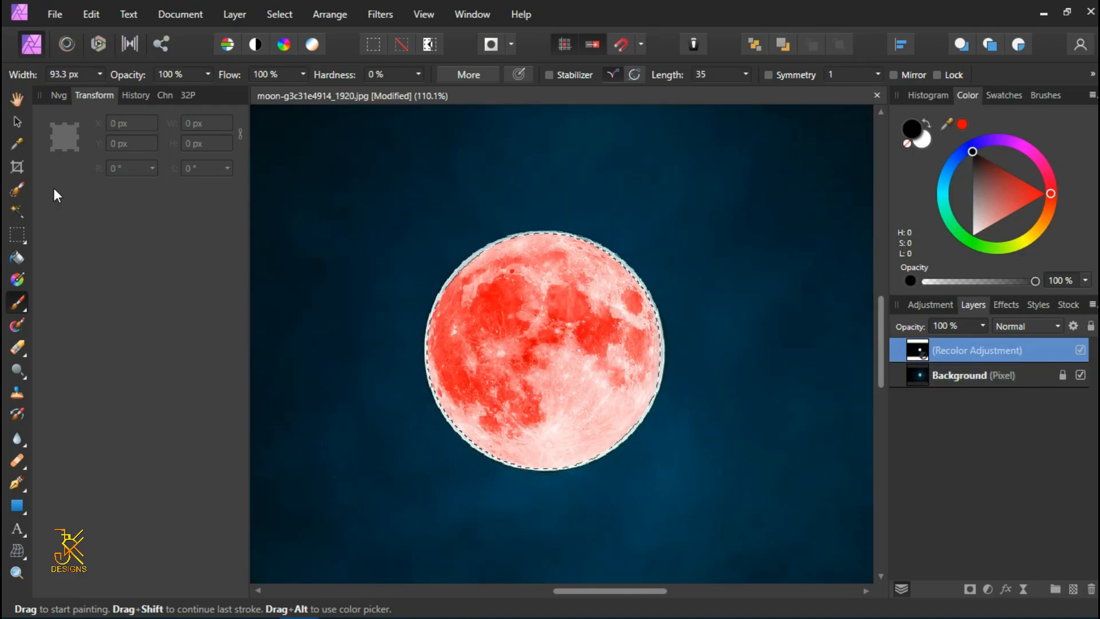
Step: Mask the Background layer with the moon selection so the sky is hidden, then deselect
{"action": "left_click", "coordinate": [17, 122]}
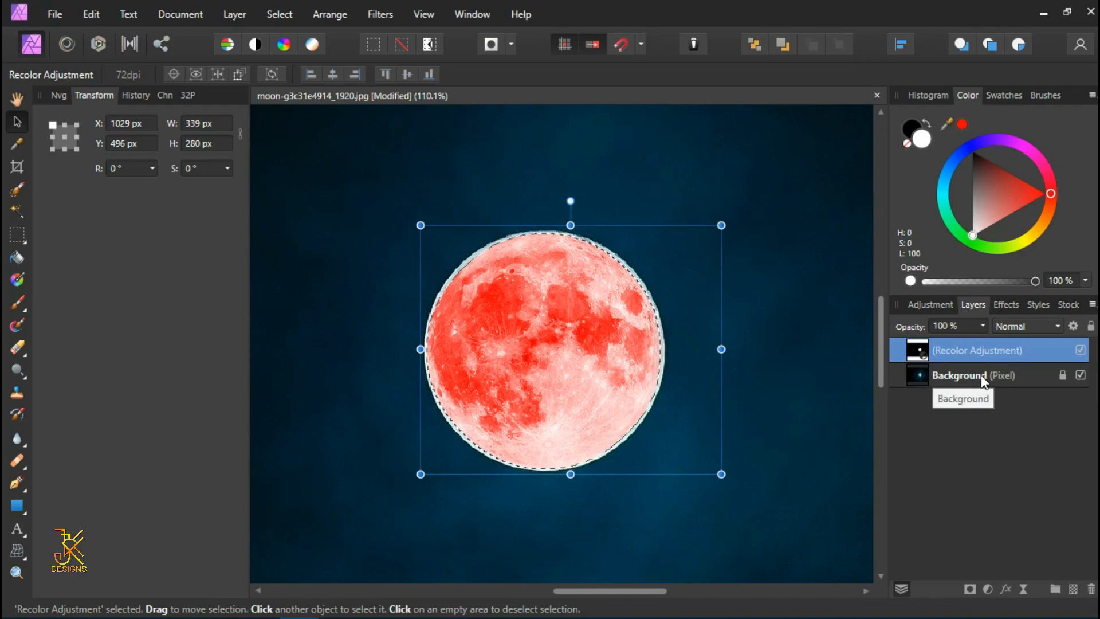
{"action": "left_click", "coordinate": [936, 377]}
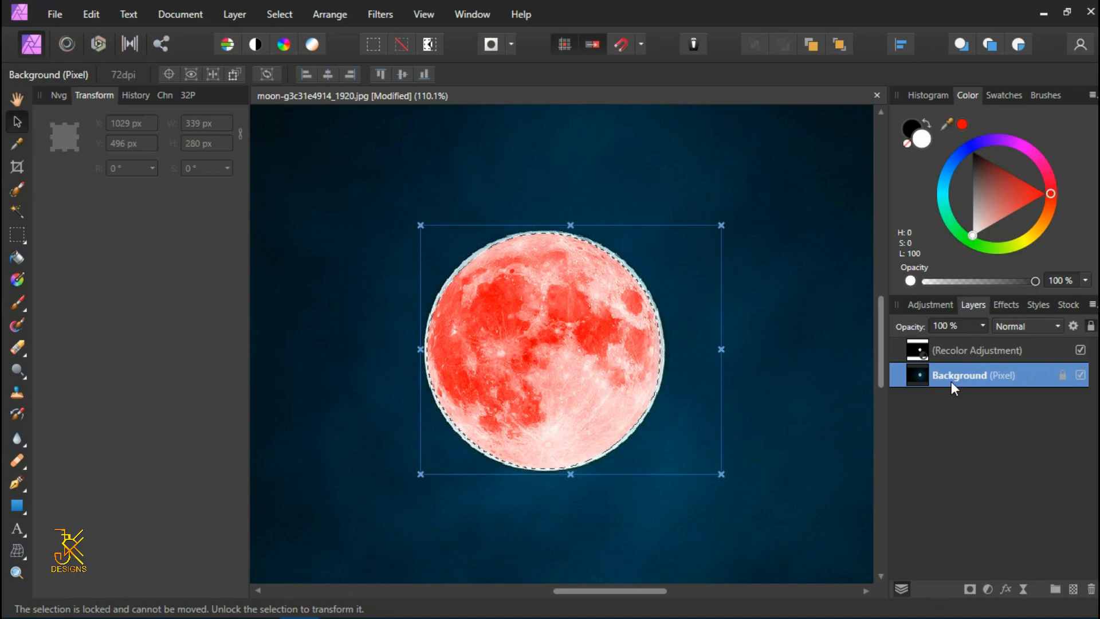
{"action": "left_click", "coordinate": [968, 588]}
{"action": "scroll", "coordinate": [736, 378], "scroll_direction": "down", "scroll_amount": 1}
{"action": "scroll", "coordinate": [679, 359], "scroll_direction": "down", "scroll_amount": 1}
{"action": "scroll", "coordinate": [679, 360], "scroll_direction": "up", "scroll_amount": 1}
{"action": "scroll", "coordinate": [680, 360], "scroll_direction": "down", "scroll_amount": 1}
{"action": "key", "text": "space"}
{"action": "left_click_drag", "start_coordinate": [685, 184], "coordinate": [693, 213]}
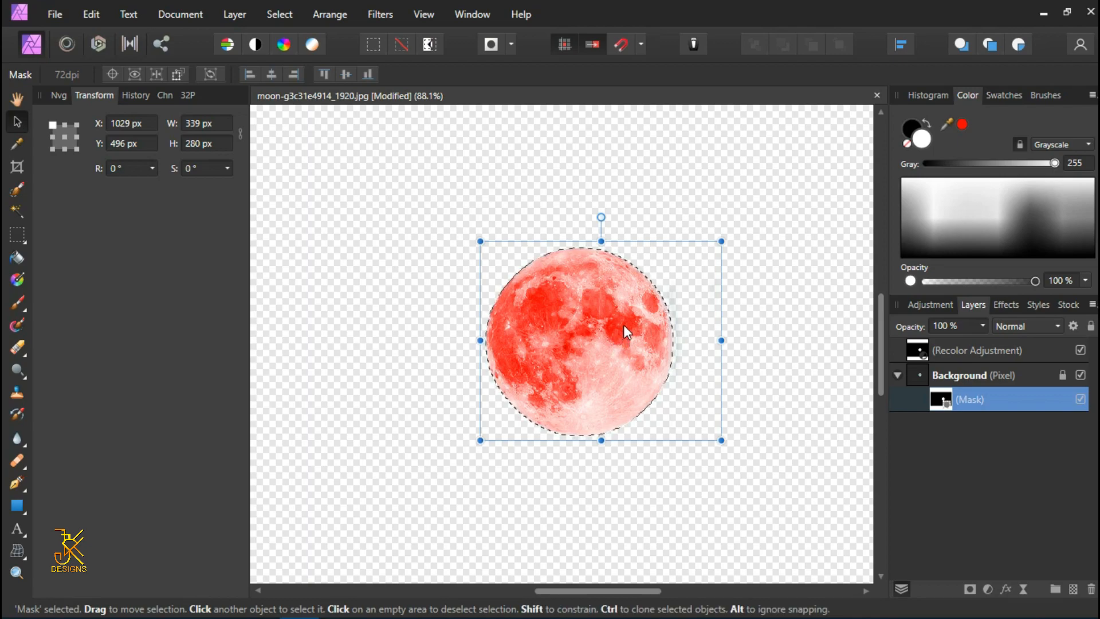
{"action": "key", "text": "ctrl+d"}
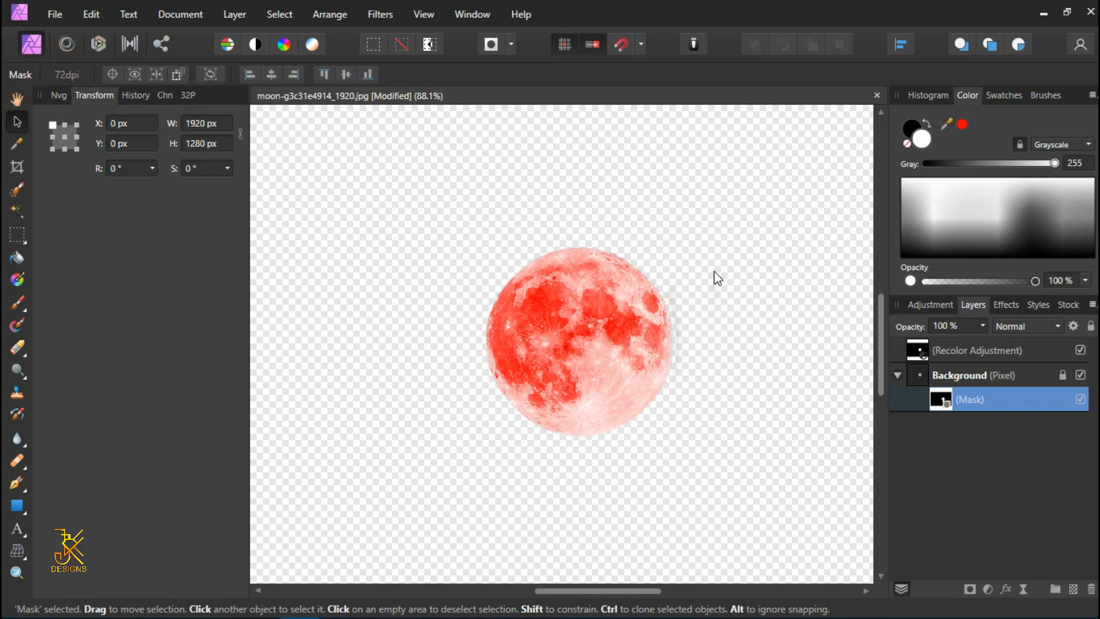
{"action": "scroll", "coordinate": [724, 270], "scroll_direction": "down", "scroll_amount": 1}
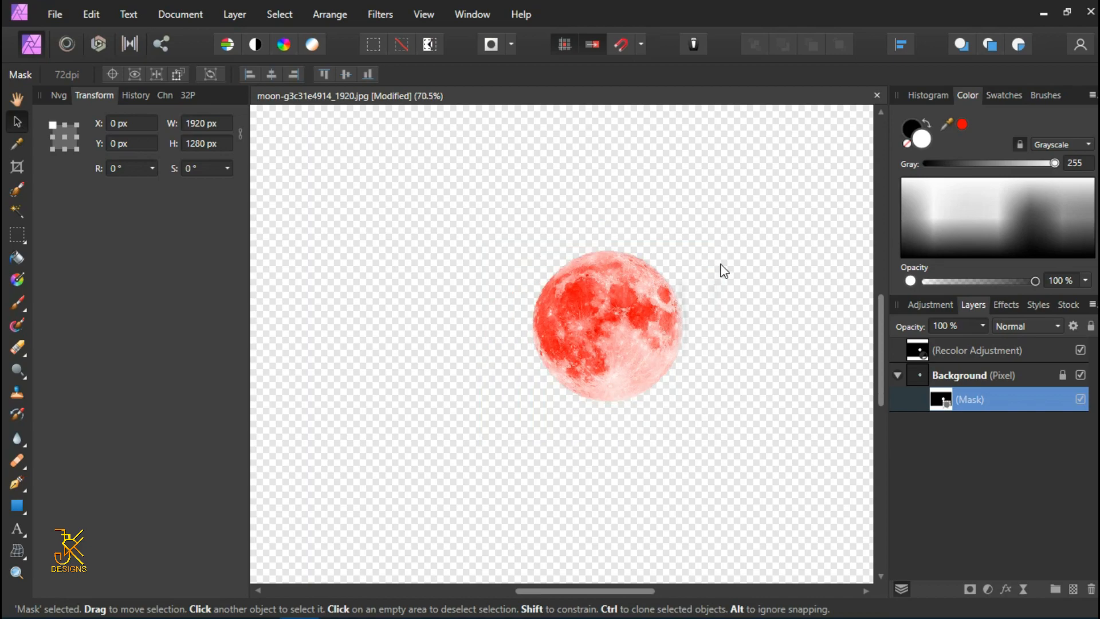
{"action": "left_click_drag", "start_coordinate": [729, 268], "coordinate": [704, 284]}
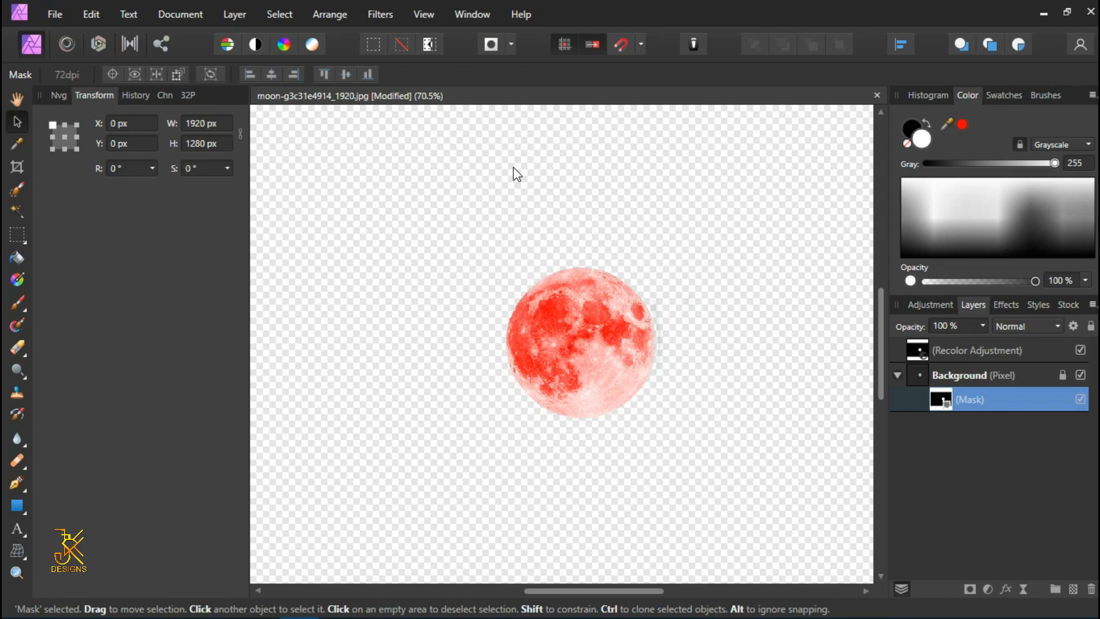
Step: Open the image couple-g9c837ca0a_1920 from the practice images folder
{"action": "key", "text": "ctrl+o"}
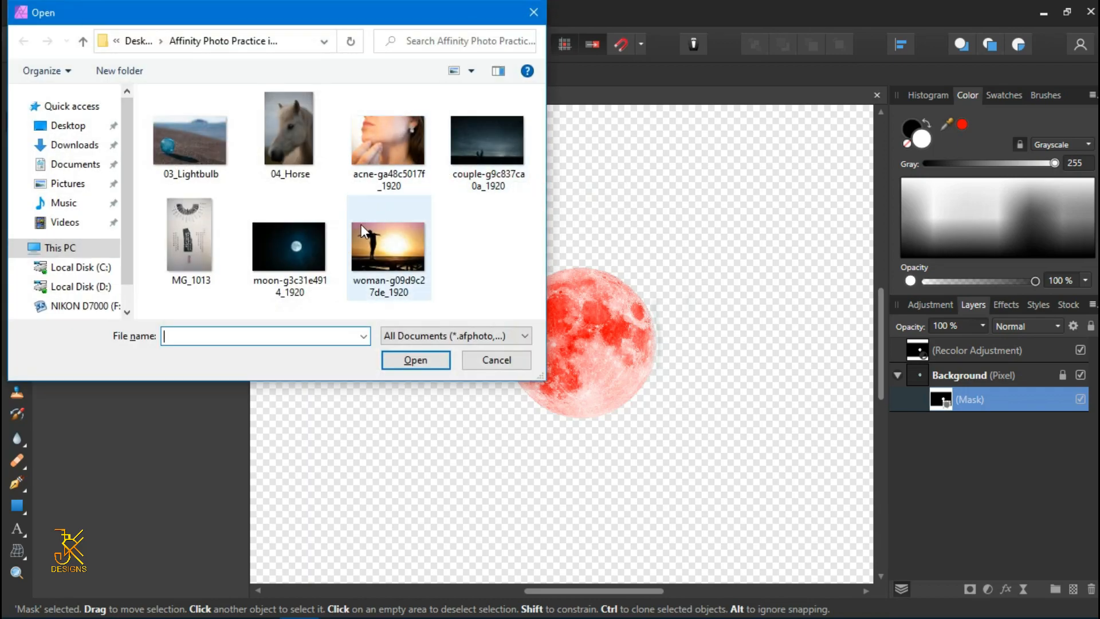
{"action": "left_click", "coordinate": [474, 165]}
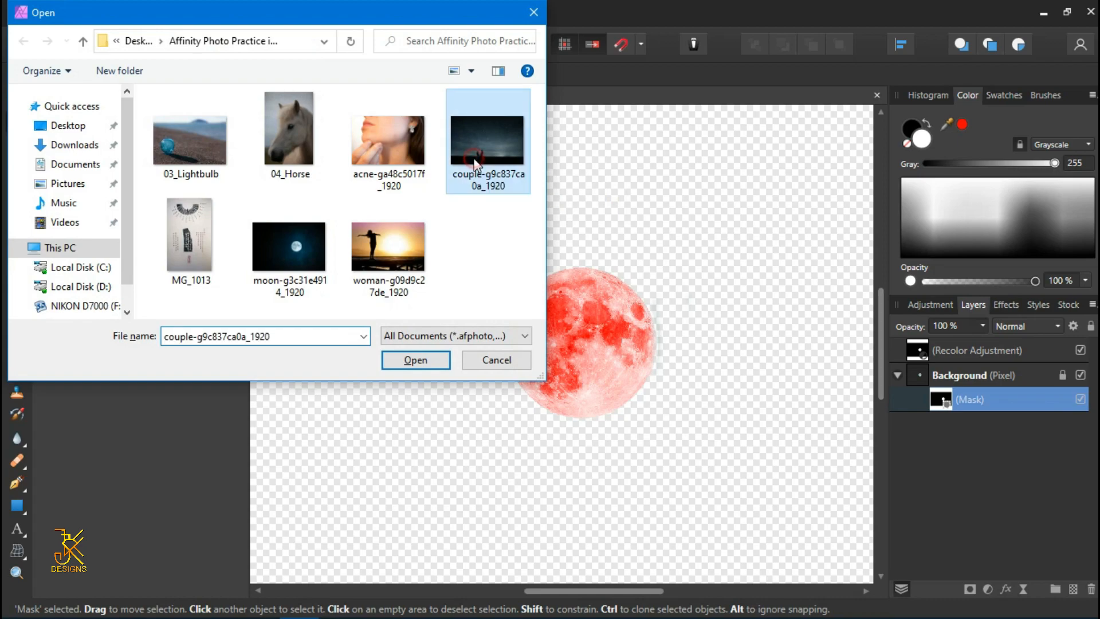
{"action": "left_click", "coordinate": [422, 366]}
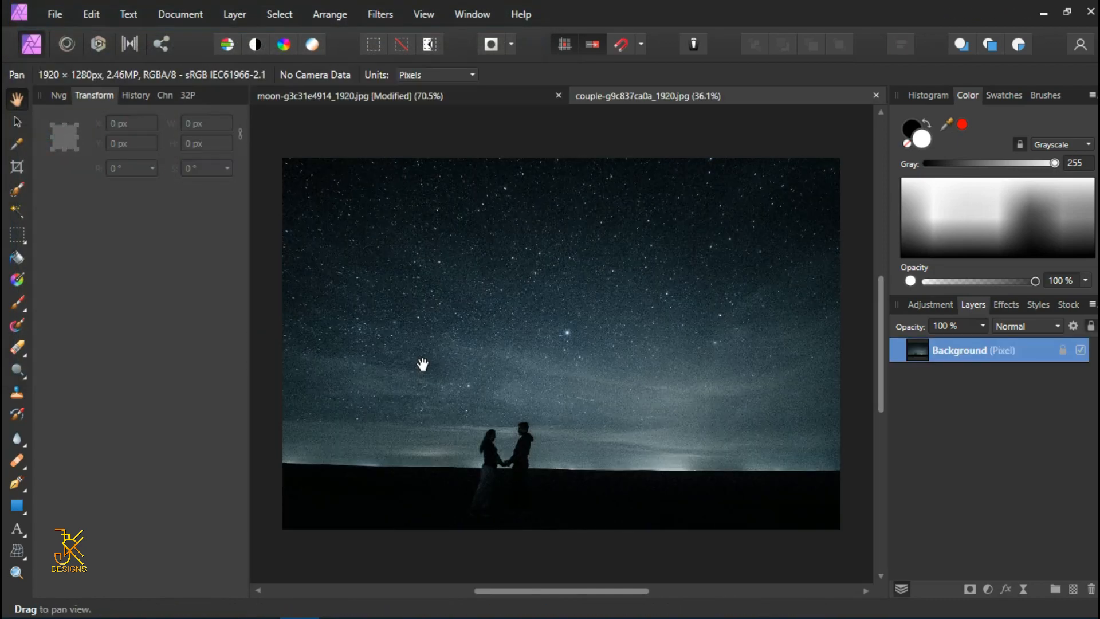
Step: Copy the masked Background layer from the moon document and paste it into the couple image as a new layer
{"action": "left_click", "coordinate": [434, 97]}
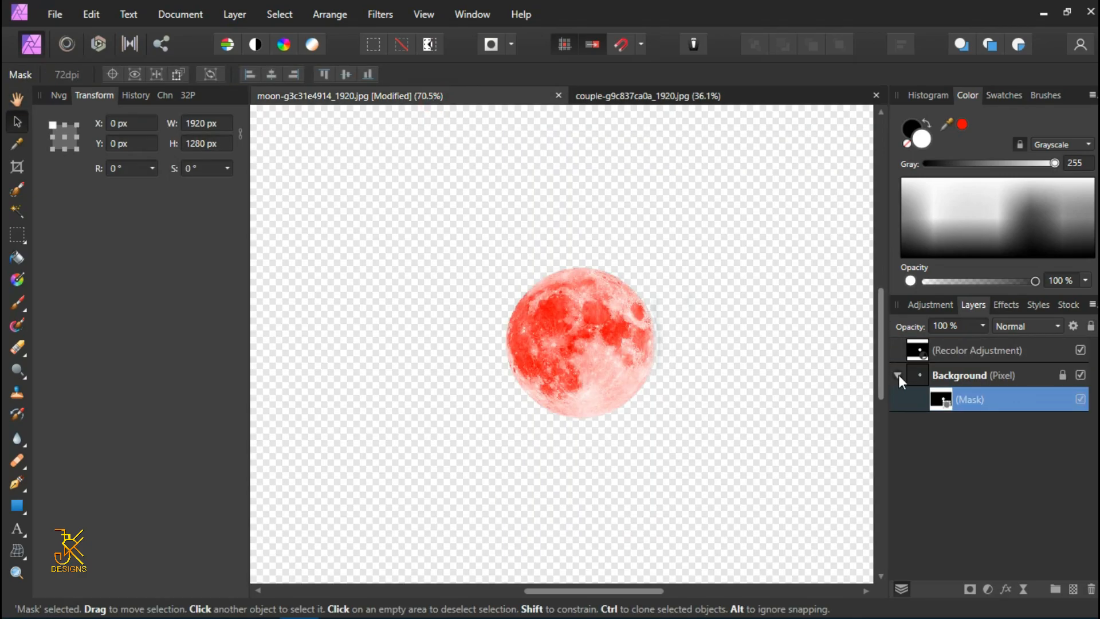
{"action": "left_click", "coordinate": [981, 376]}
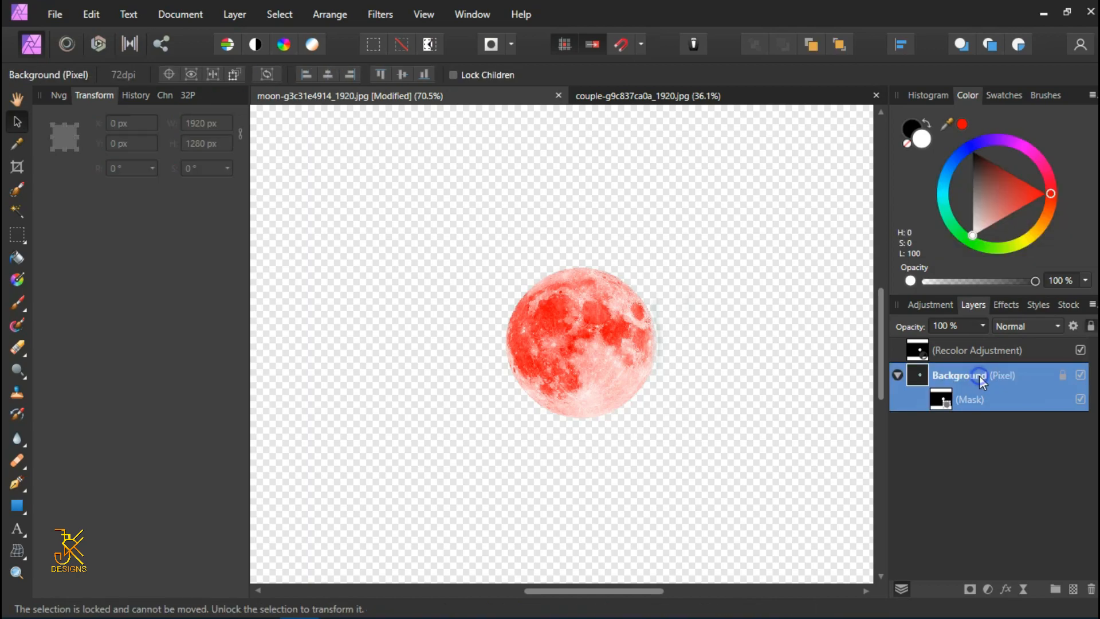
{"action": "right_click", "coordinate": [978, 376]}
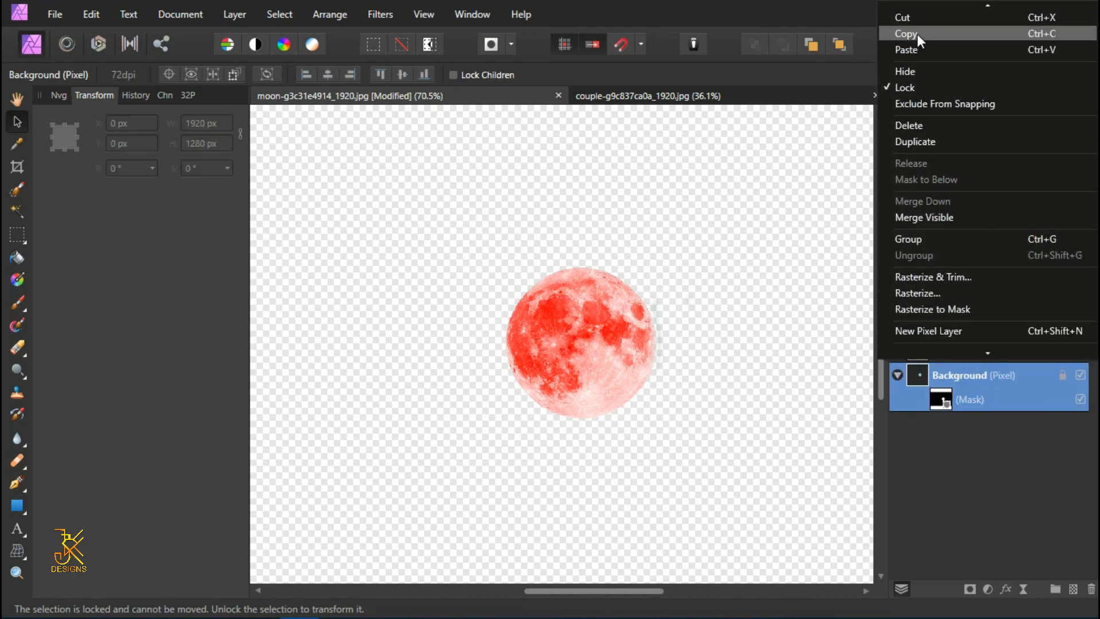
{"action": "left_click", "coordinate": [916, 33]}
{"action": "left_click", "coordinate": [754, 97]}
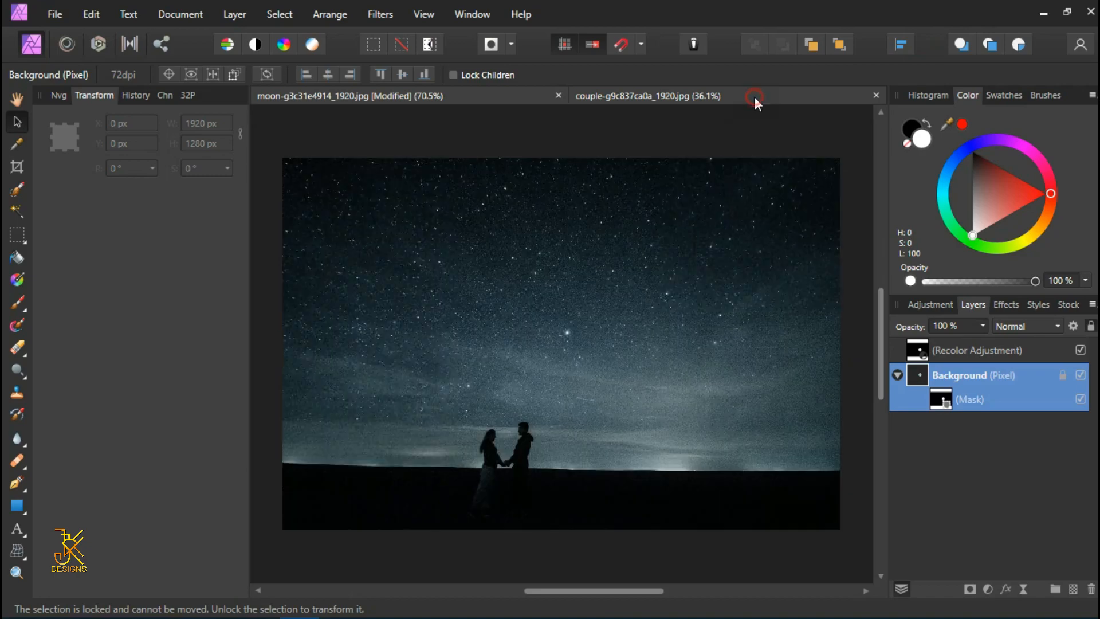
{"action": "left_click", "coordinate": [23, 122]}
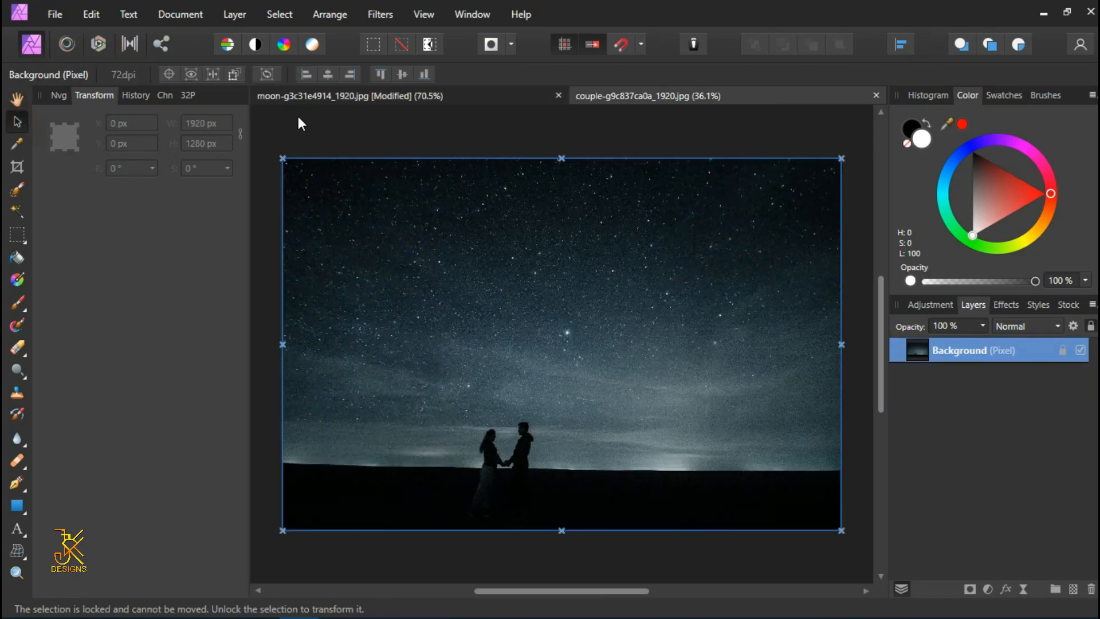
{"action": "left_click", "coordinate": [492, 126]}
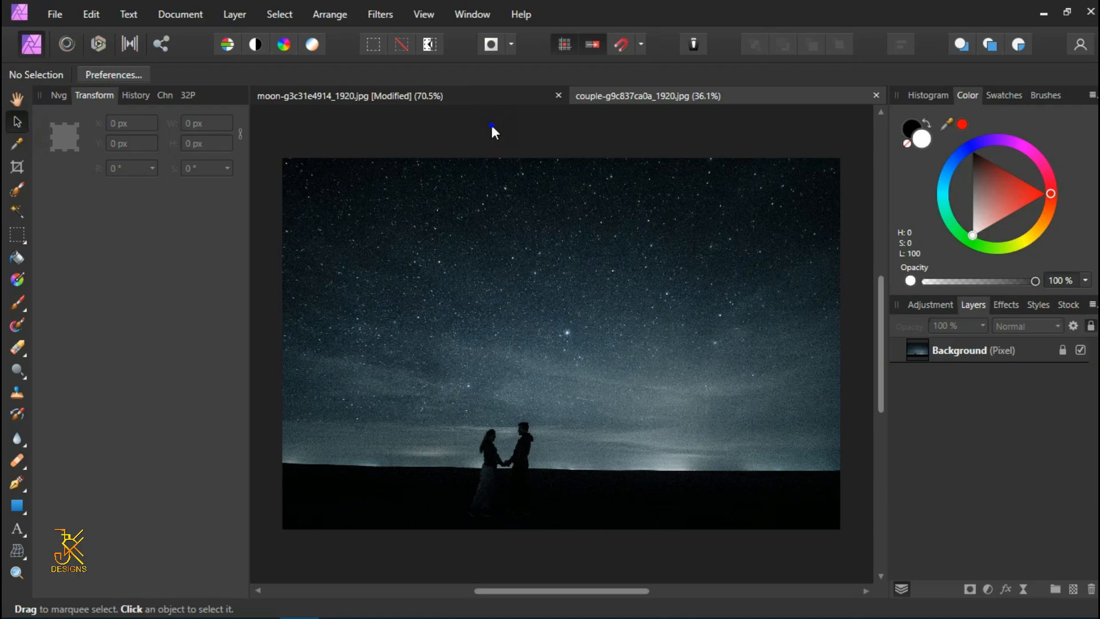
{"action": "right_click", "coordinate": [492, 126]}
{"action": "left_click", "coordinate": [528, 163]}
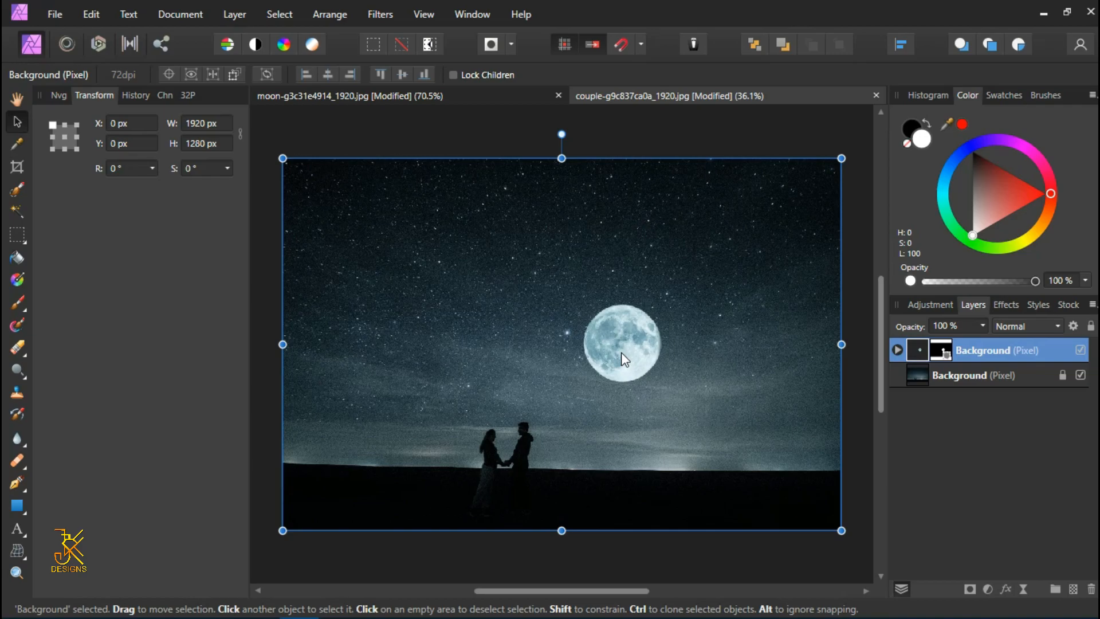
Step: Move the pasted moon into the sky right of the couple and enlarge its layer to about 2168 × 1445 px
{"action": "left_click_drag", "start_coordinate": [621, 353], "coordinate": [720, 311]}
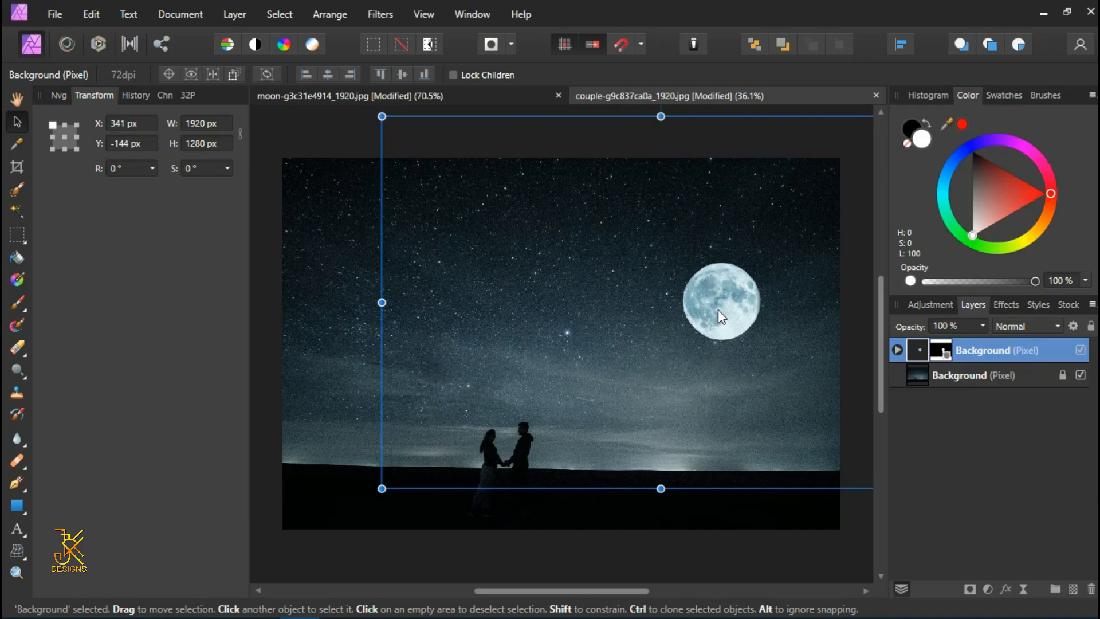
{"action": "left_click_drag", "start_coordinate": [716, 306], "coordinate": [694, 319]}
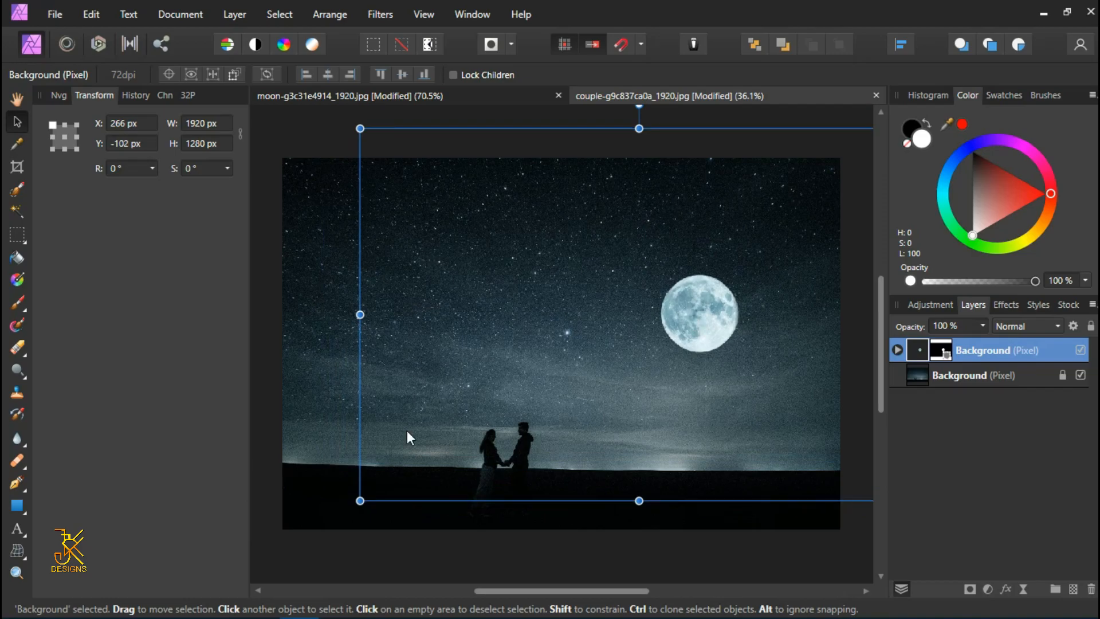
{"action": "scroll", "coordinate": [408, 434], "scroll_direction": "down", "scroll_amount": 2}
{"action": "left_click_drag", "start_coordinate": [736, 234], "coordinate": [757, 222]}
{"action": "scroll", "coordinate": [630, 362], "scroll_direction": "up", "scroll_amount": 4}
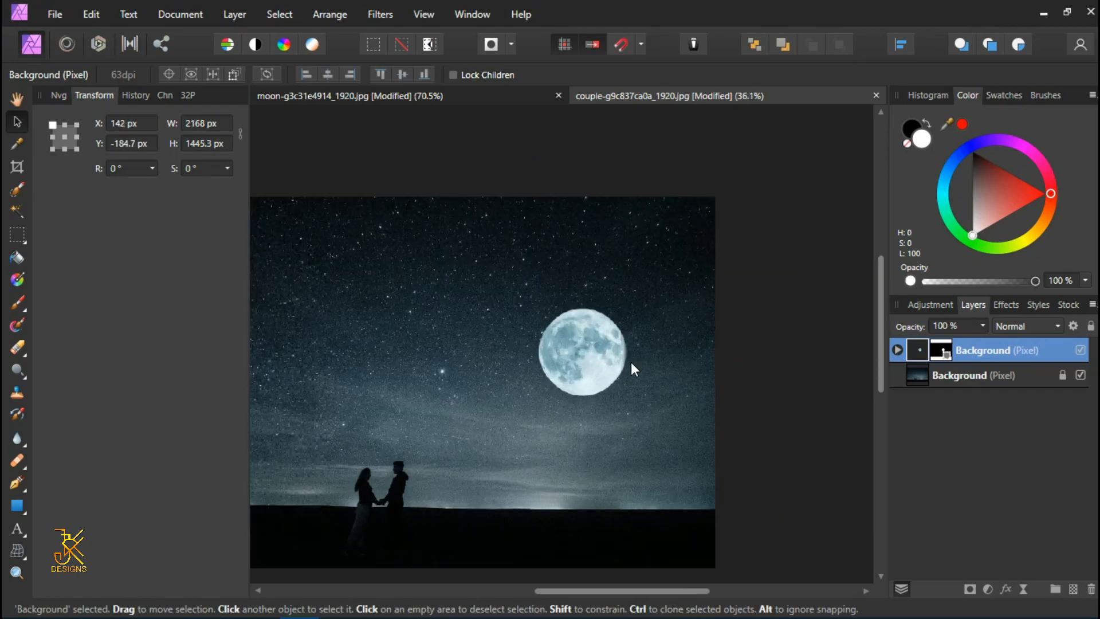
Step: Shift the moon layer slightly upward to about X 160 px, Y -238 px and lower its opacity to 66%
{"action": "key", "text": "space"}
{"action": "left_click_drag", "start_coordinate": [608, 304], "coordinate": [630, 311]}
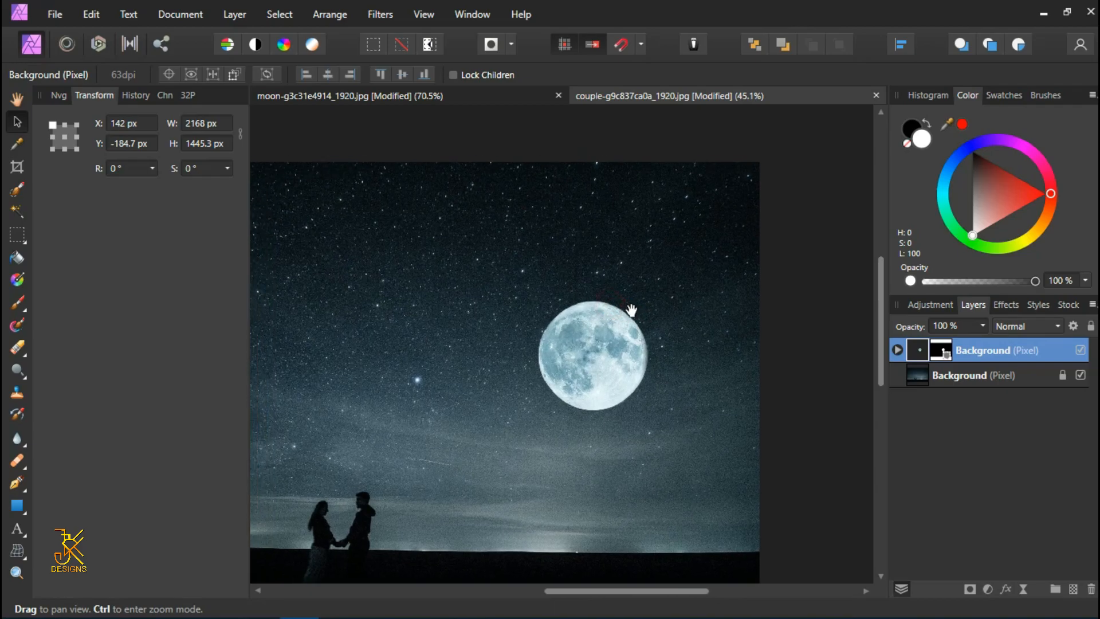
{"action": "left_click_drag", "start_coordinate": [609, 370], "coordinate": [615, 351]}
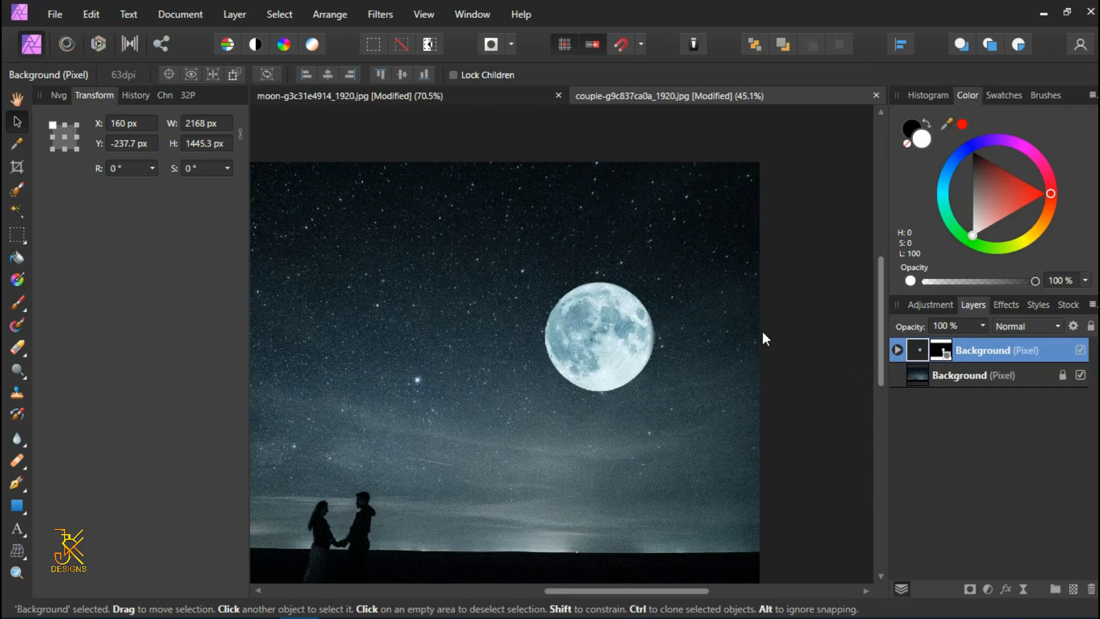
{"action": "left_click", "coordinate": [982, 326]}
{"action": "left_click_drag", "start_coordinate": [985, 341], "coordinate": [951, 346]}
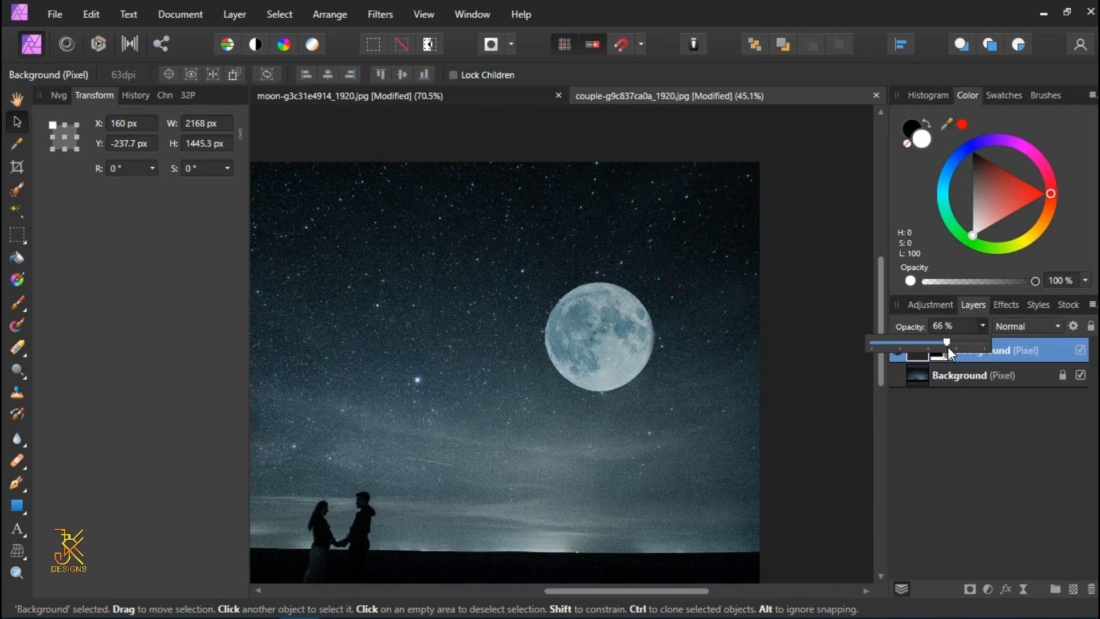
Step: Set the moon layer's opacity to 70% and deselect the layer
{"action": "left_click", "coordinate": [836, 282]}
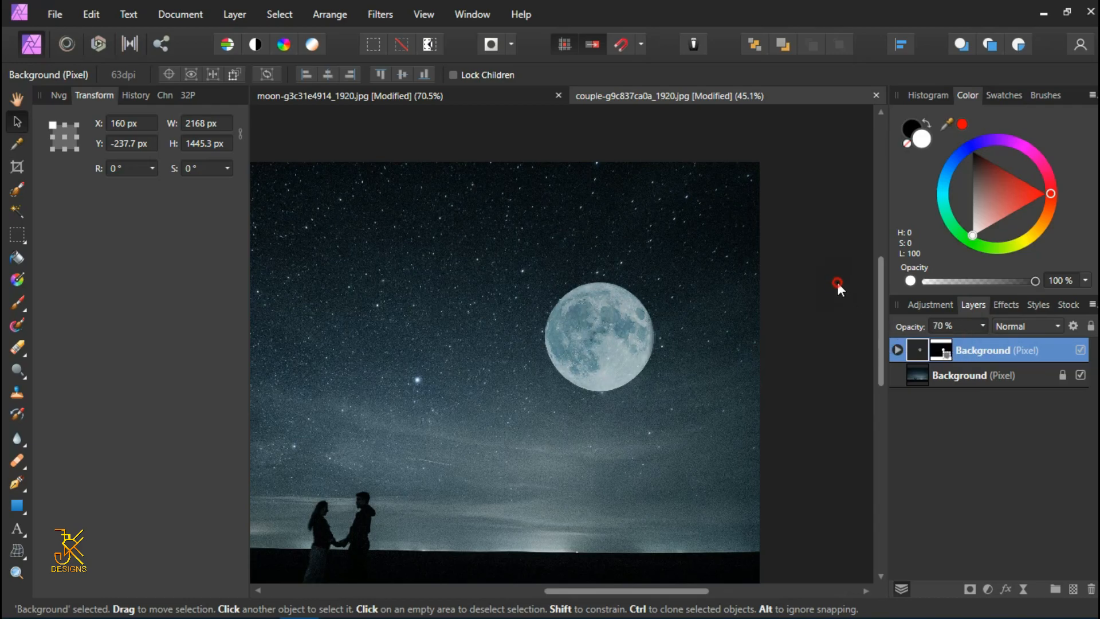
{"action": "scroll", "coordinate": [836, 282], "scroll_direction": "down", "scroll_amount": 2}
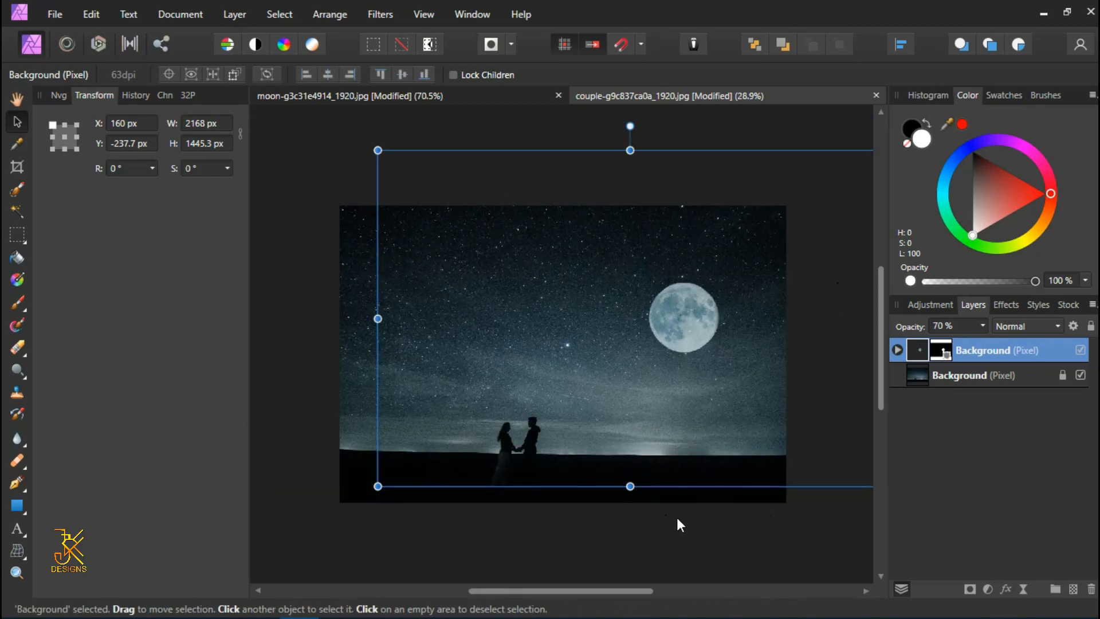
{"action": "left_click", "coordinate": [692, 544]}
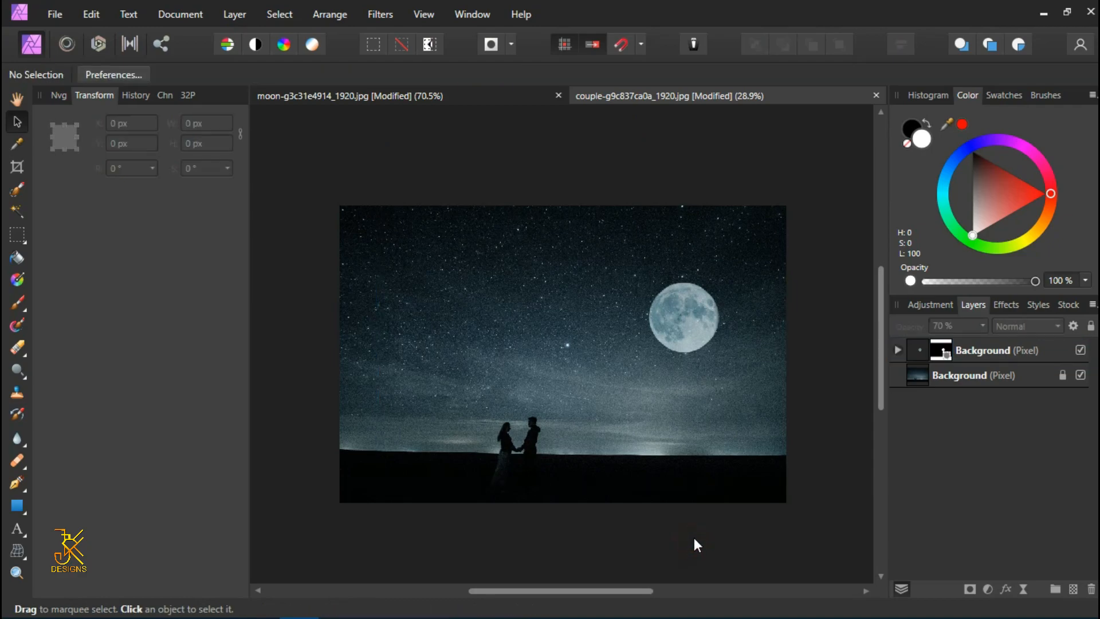
{"action": "left_click_drag", "start_coordinate": [636, 509], "coordinate": [643, 514]}
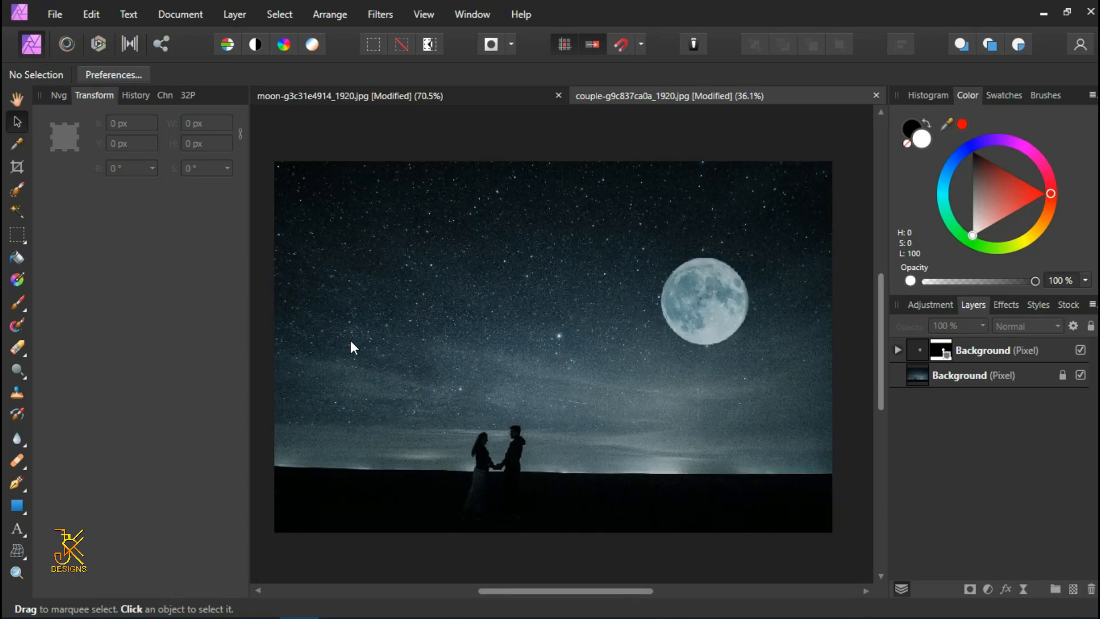
Step: Add the artistic text "Couple's Night" in the starry sky above the couple
{"action": "left_click", "coordinate": [16, 529]}
{"action": "left_click_drag", "start_coordinate": [327, 257], "coordinate": [362, 301]}
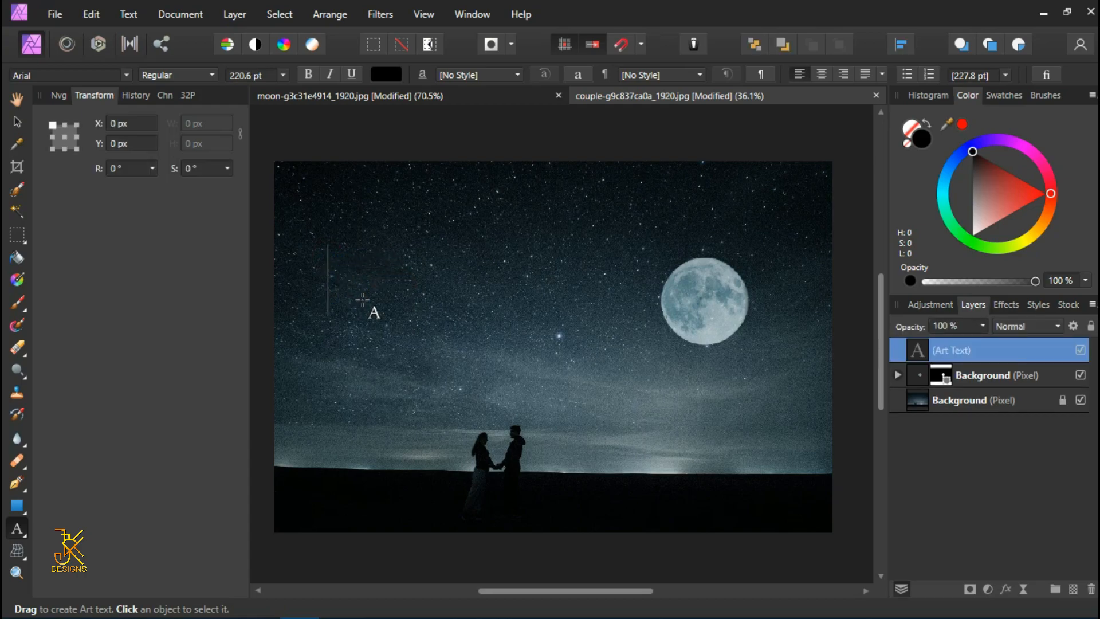
{"action": "type", "text": "C"}
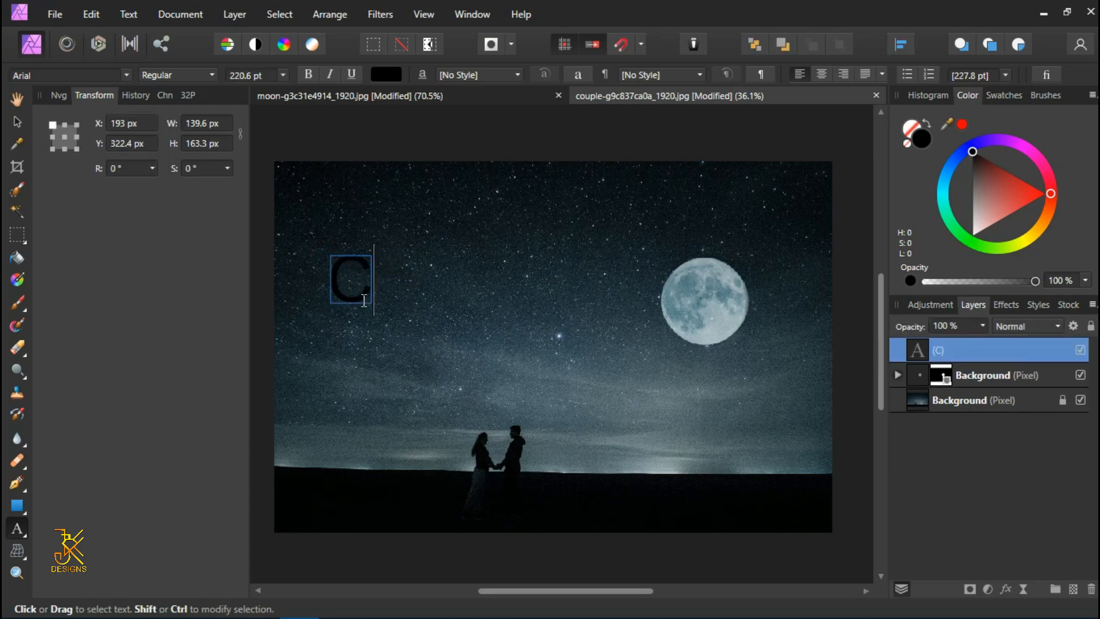
{"action": "type", "text": "oup"}
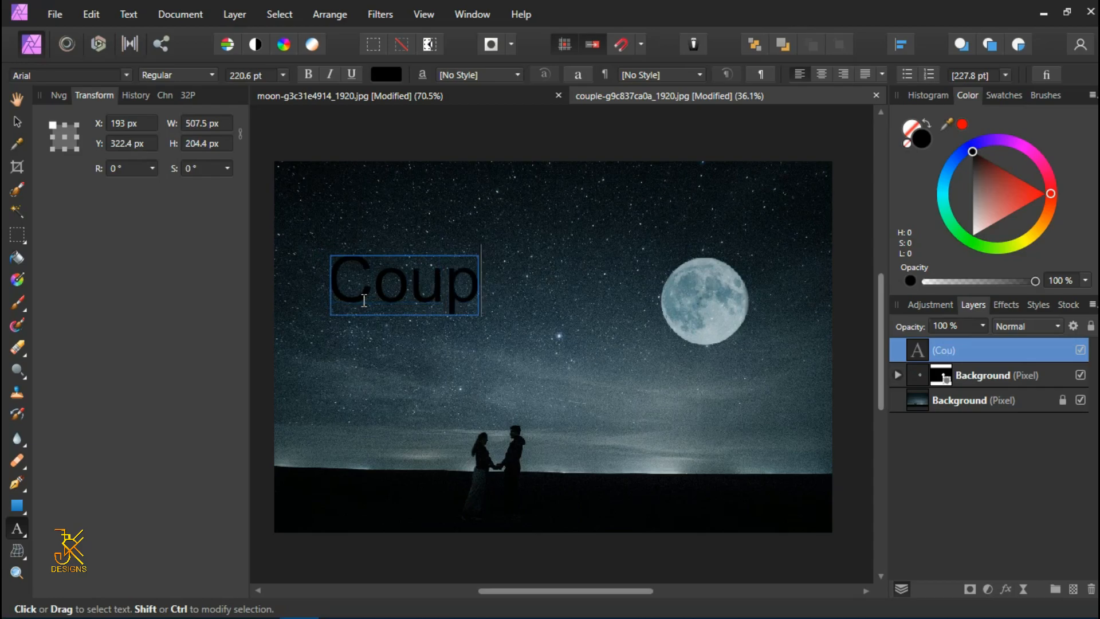
{"action": "type", "text": "le's Night"}
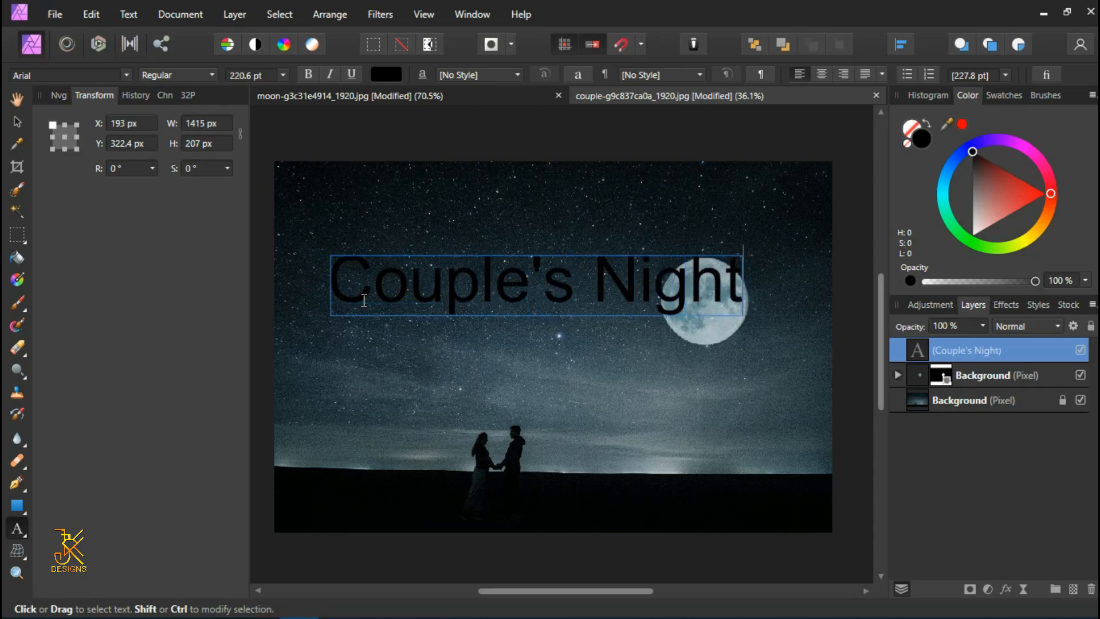
{"action": "key", "text": "Escape"}
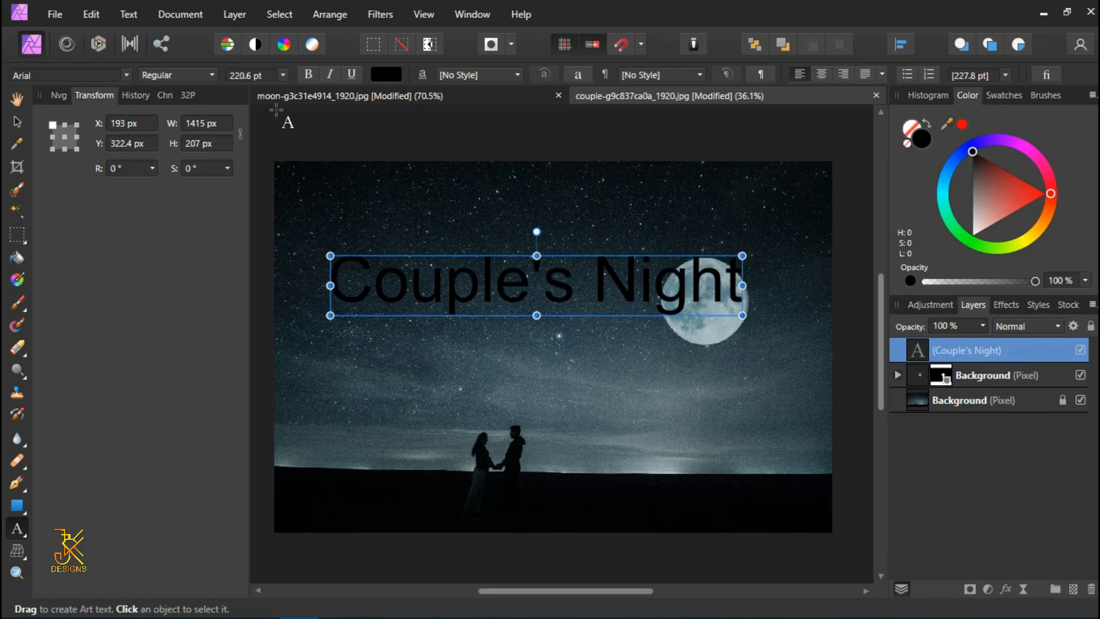
Step: Change the font of the "Couple's Night" text to Hearttaker
{"action": "left_click", "coordinate": [126, 75]}
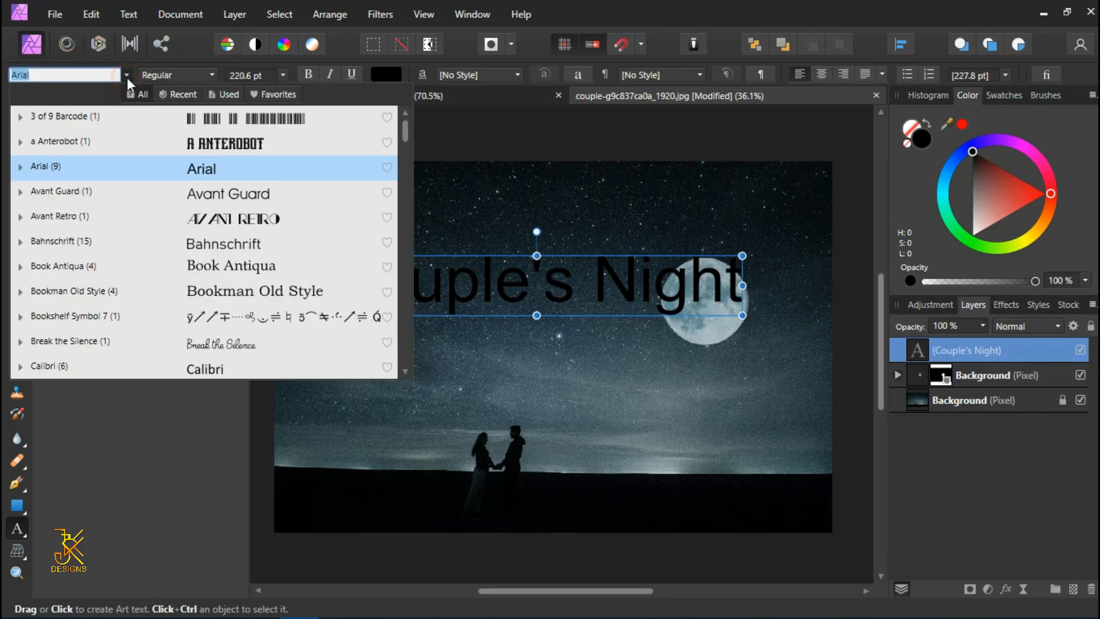
{"action": "scroll", "coordinate": [256, 323], "scroll_direction": "down", "scroll_amount": 1}
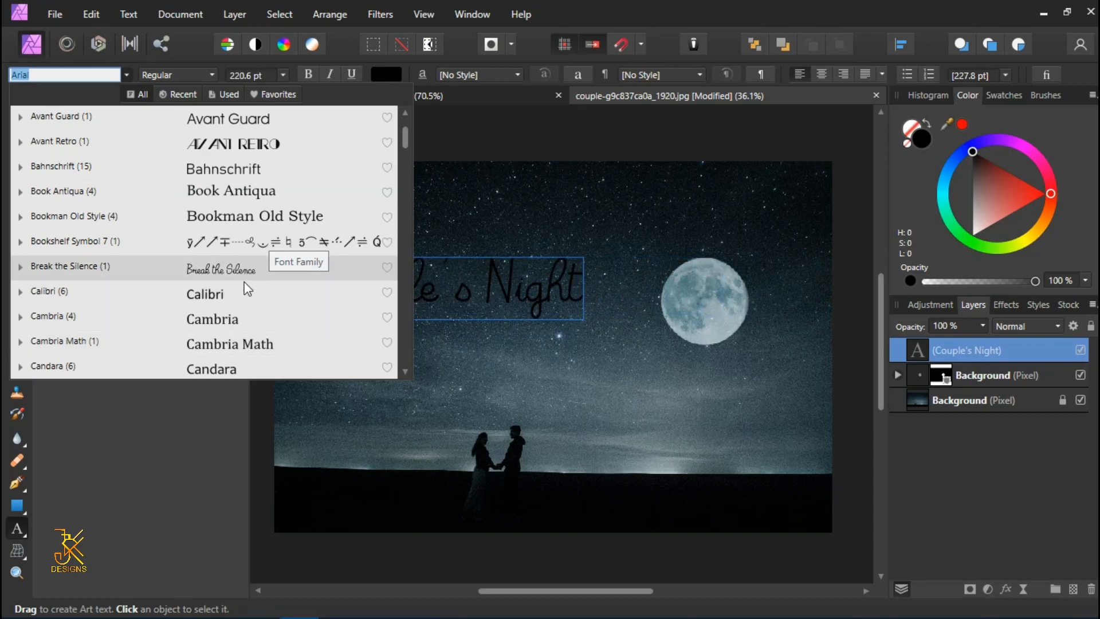
{"action": "scroll", "coordinate": [246, 284], "scroll_direction": "down", "scroll_amount": 7}
{"action": "scroll", "coordinate": [247, 292], "scroll_direction": "down", "scroll_amount": 2}
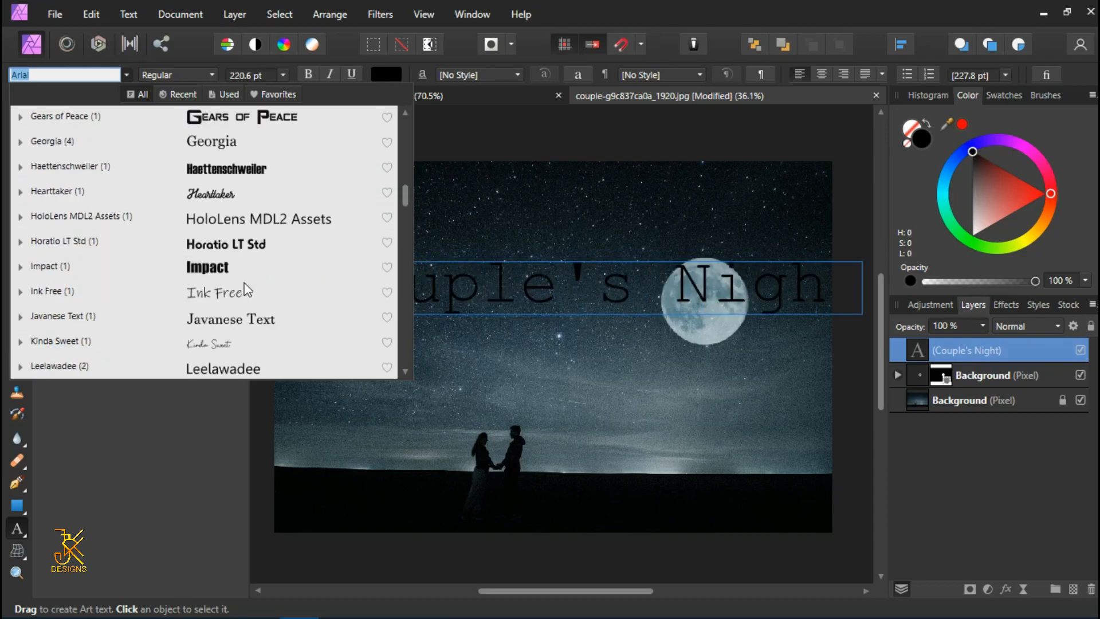
{"action": "left_click", "coordinate": [209, 195]}
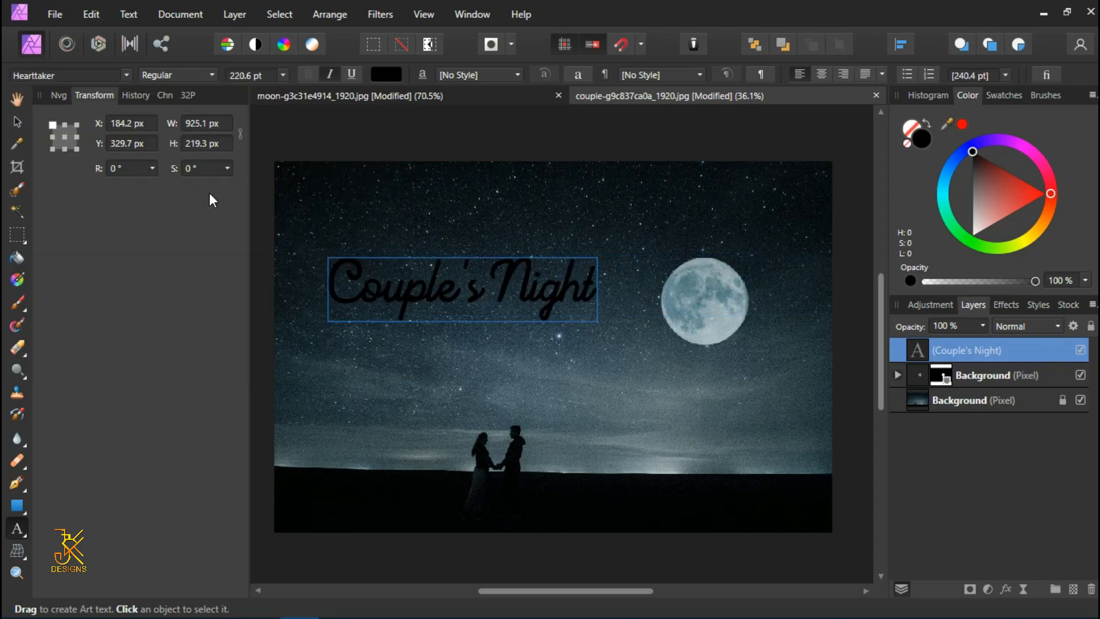
Step: Set the "Couple's Night" text size to 288 pt and its colour to white
{"action": "left_click", "coordinate": [284, 74]}
{"action": "scroll", "coordinate": [249, 359], "scroll_direction": "down", "scroll_amount": 2}
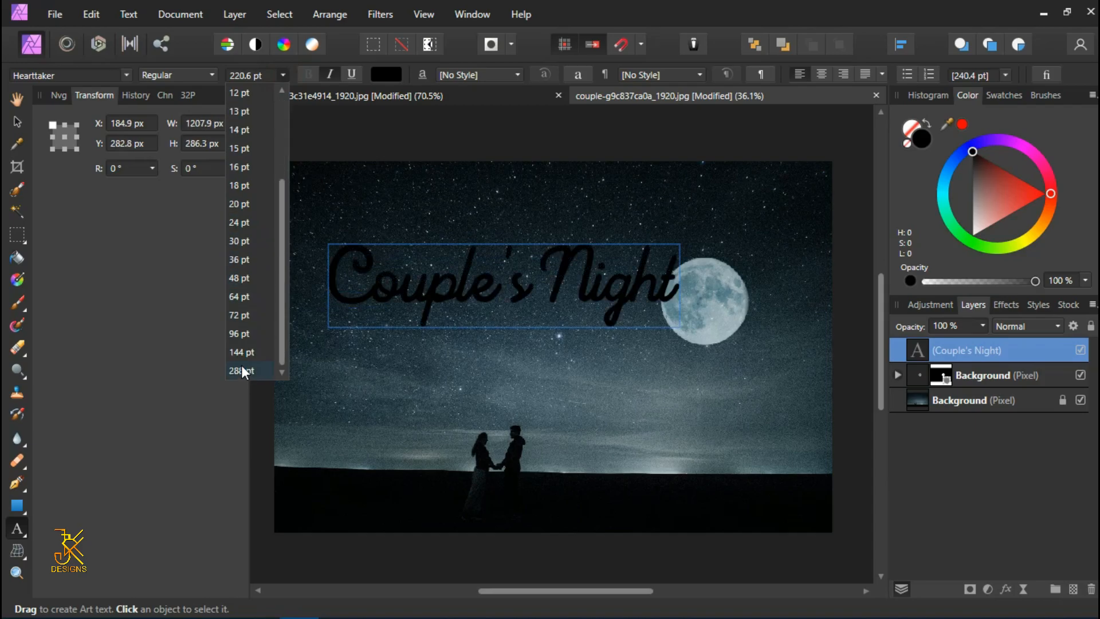
{"action": "left_click", "coordinate": [242, 367]}
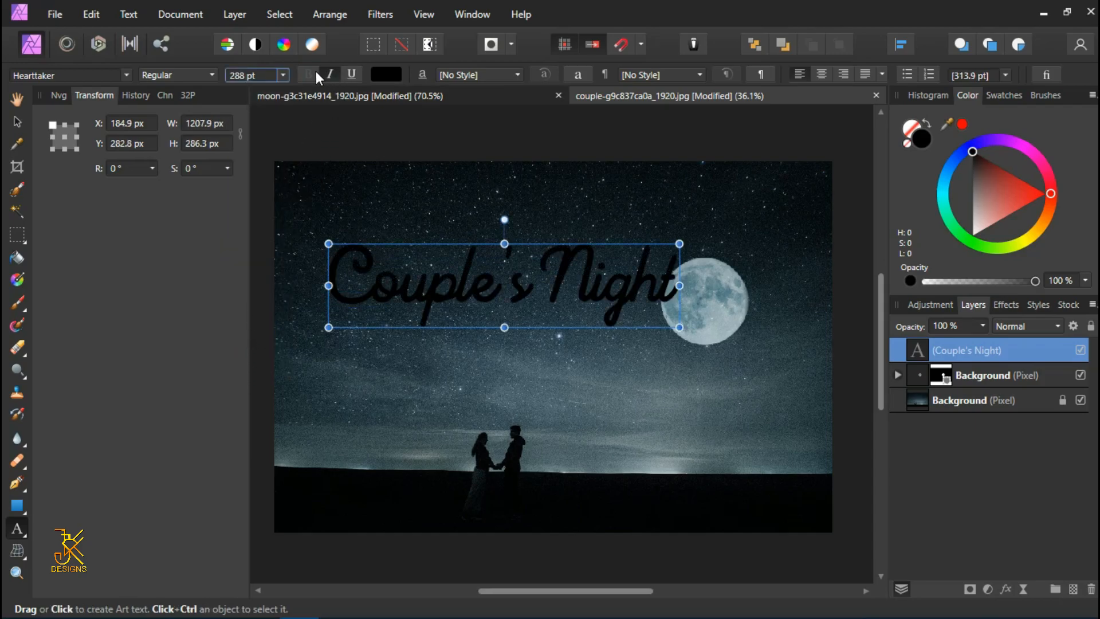
{"action": "left_click", "coordinate": [346, 74]}
{"action": "left_click", "coordinate": [349, 73]}
{"action": "left_click_drag", "start_coordinate": [979, 184], "coordinate": [953, 263]}
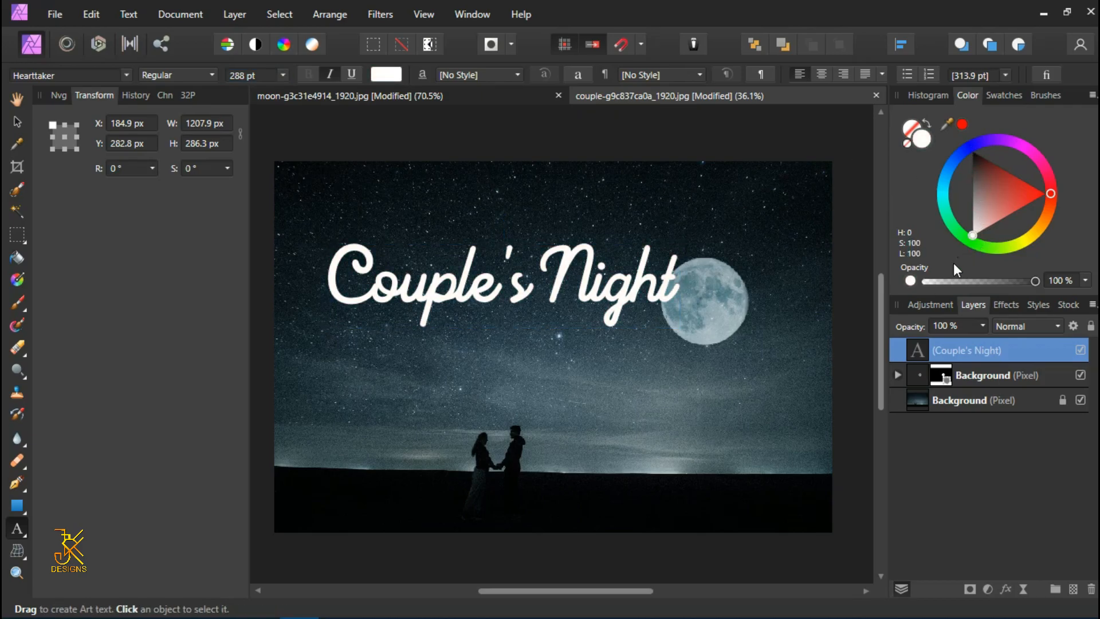
Step: Scale the title down to about 886 × 210 px and move it to about X 61 px, Y 177 px, clear of the moon
{"action": "left_click", "coordinate": [19, 122]}
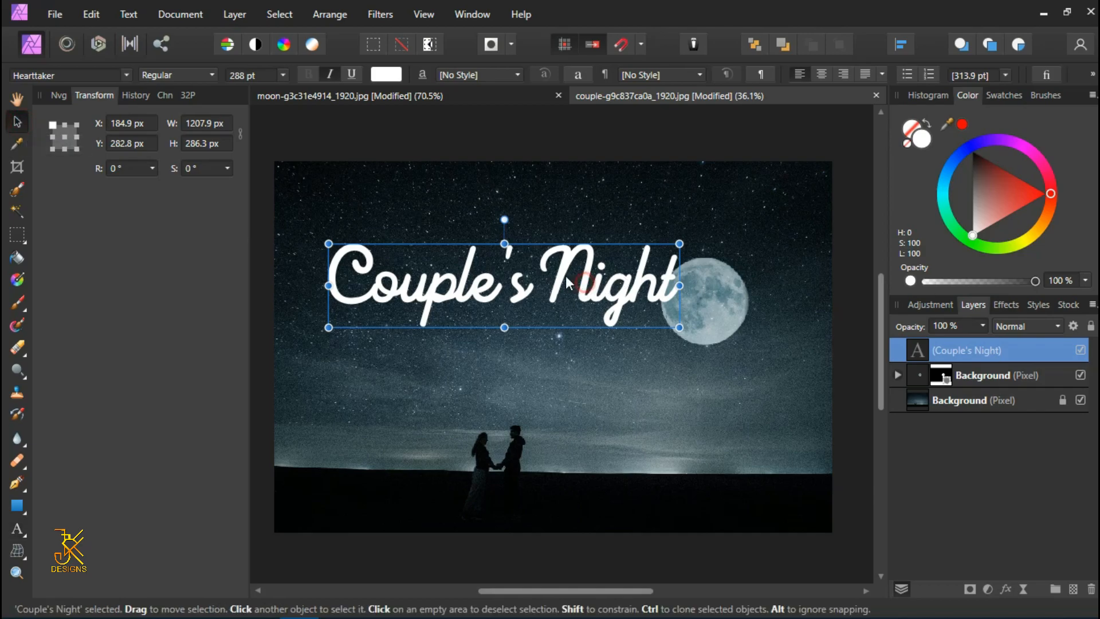
{"action": "left_click_drag", "start_coordinate": [587, 286], "coordinate": [548, 264]}
{"action": "left_click_drag", "start_coordinate": [641, 221], "coordinate": [602, 252]}
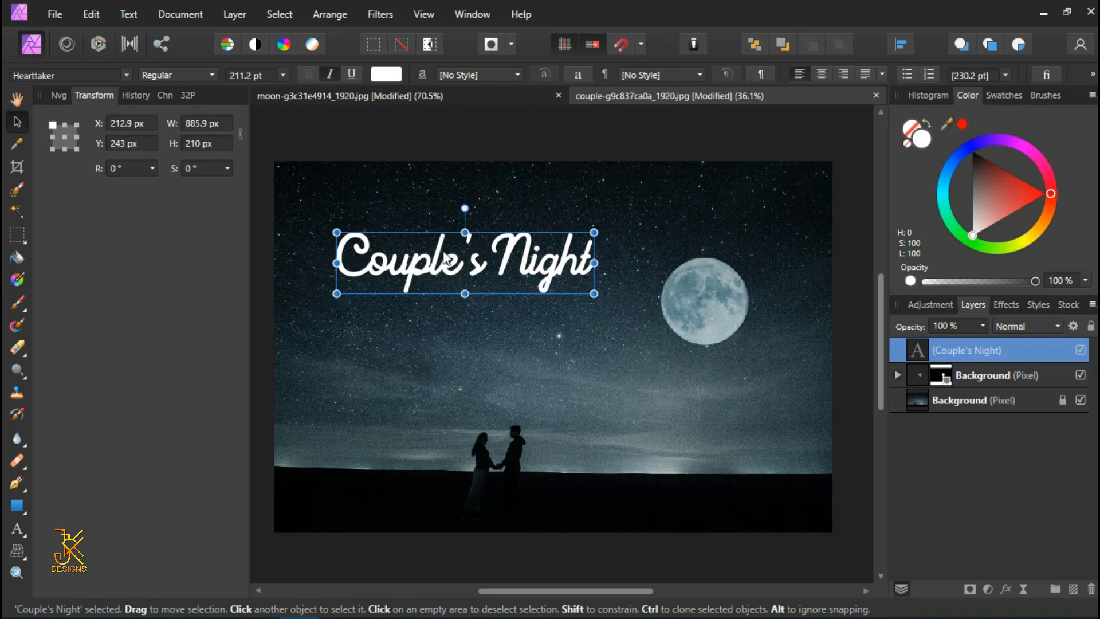
{"action": "left_click_drag", "start_coordinate": [451, 272], "coordinate": [406, 252]}
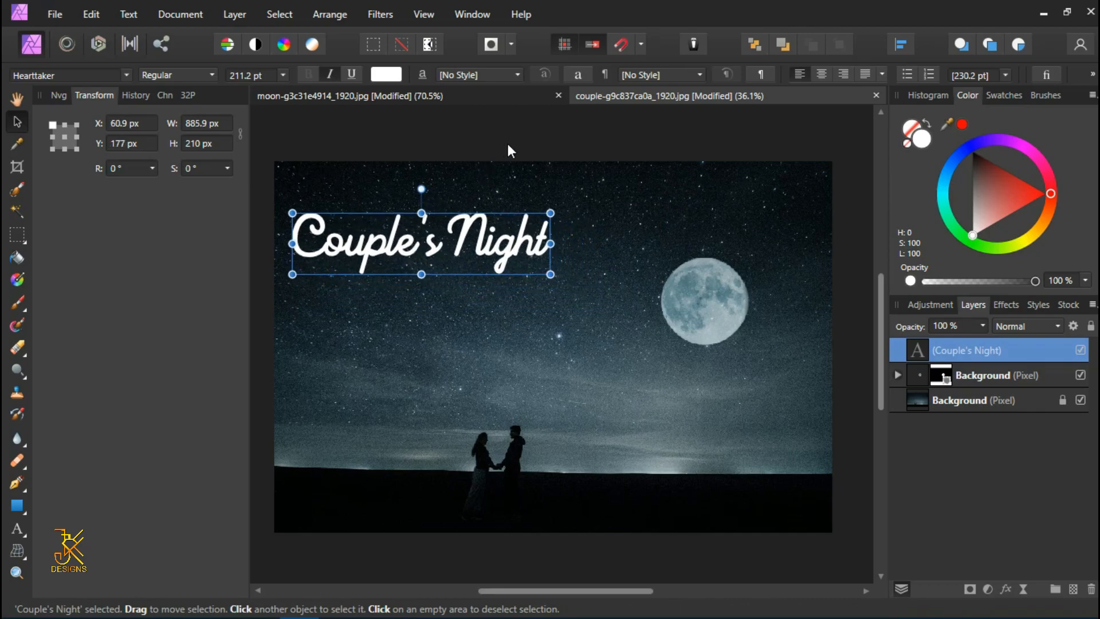
Step: Shift the "Couple's Night" title slightly downward in the sky and deselect it
{"action": "left_click", "coordinate": [17, 528]}
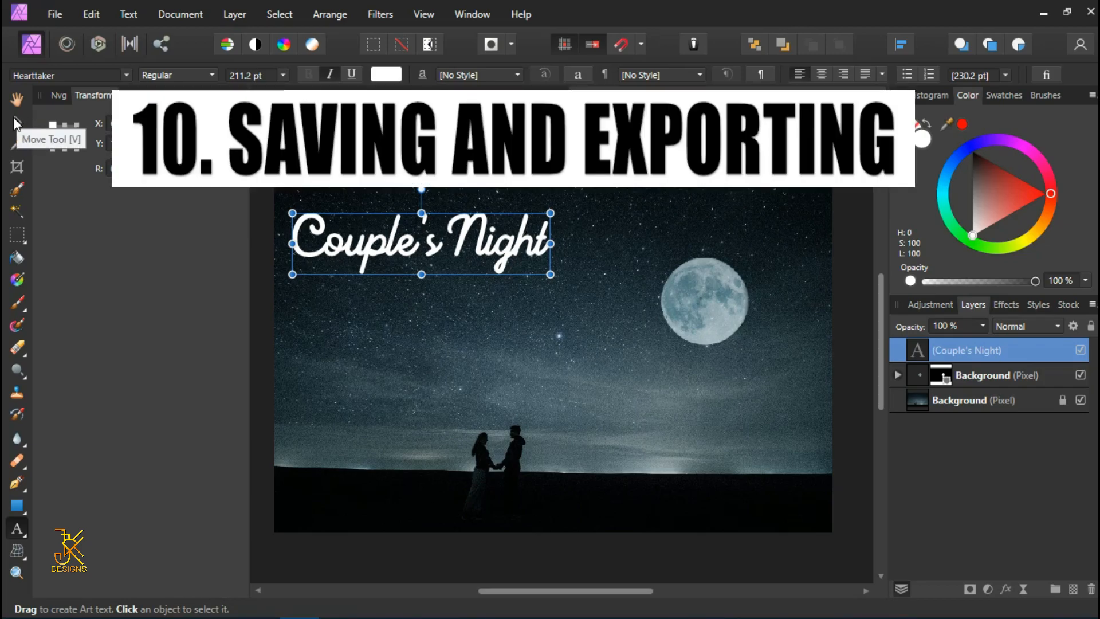
{"action": "left_click", "coordinate": [14, 118]}
{"action": "mouse_move", "coordinate": [454, 242]}
{"action": "left_mouse_down"}
{"action": "mouse_move", "coordinate": [451, 211]}
{"action": "mouse_move", "coordinate": [442, 259]}
{"action": "mouse_move", "coordinate": [473, 241]}
{"action": "left_mouse_up"}
{"action": "left_click", "coordinate": [417, 275]}
{"action": "left_click", "coordinate": [301, 554]}
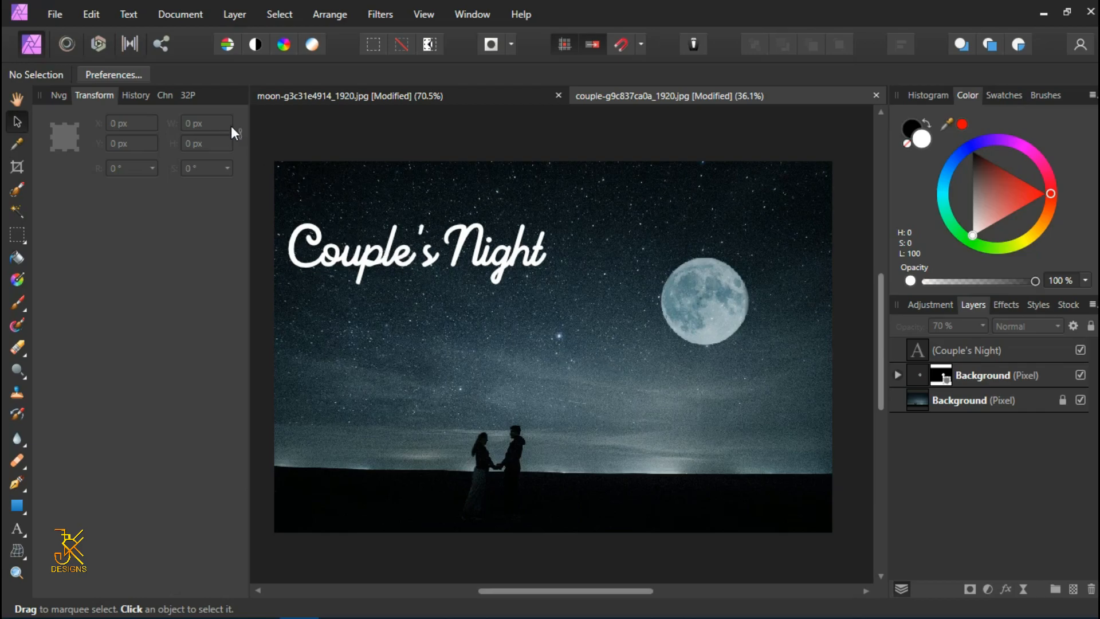
Step: Export the whole document as a 1920 × 1280 px JPEG with quality 90
{"action": "left_click", "coordinate": [57, 12]}
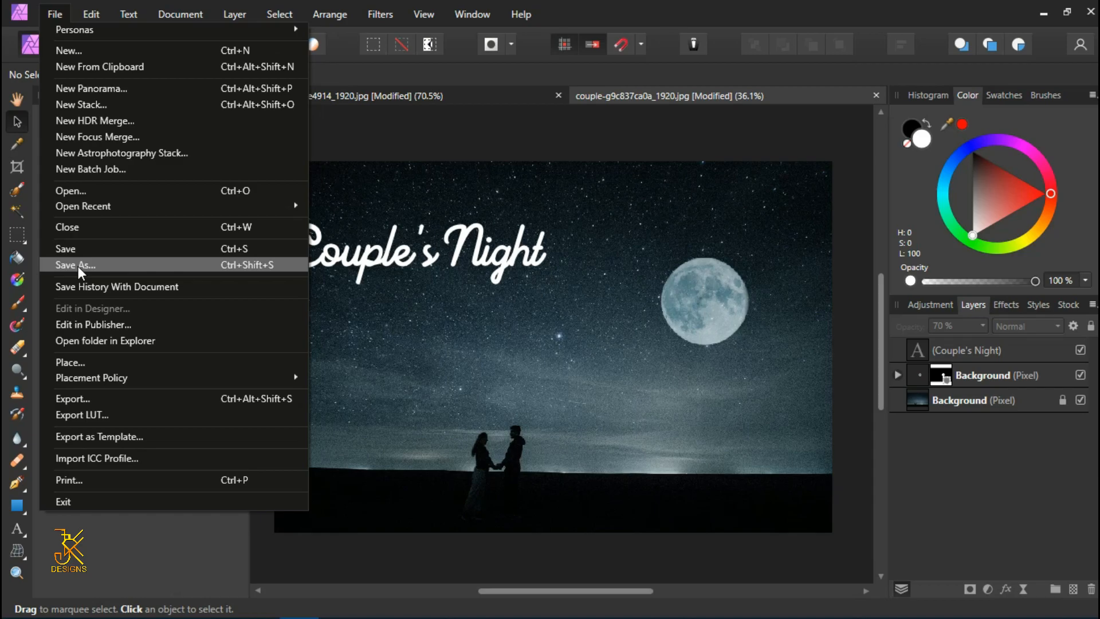
{"action": "left_click", "coordinate": [95, 397]}
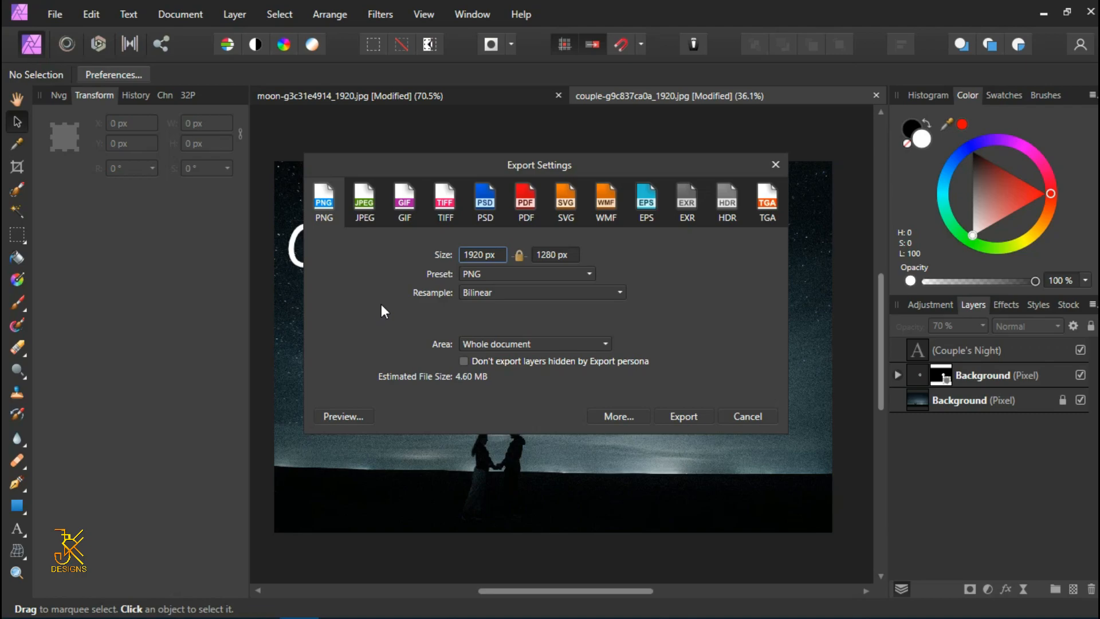
{"action": "left_click", "coordinate": [372, 206]}
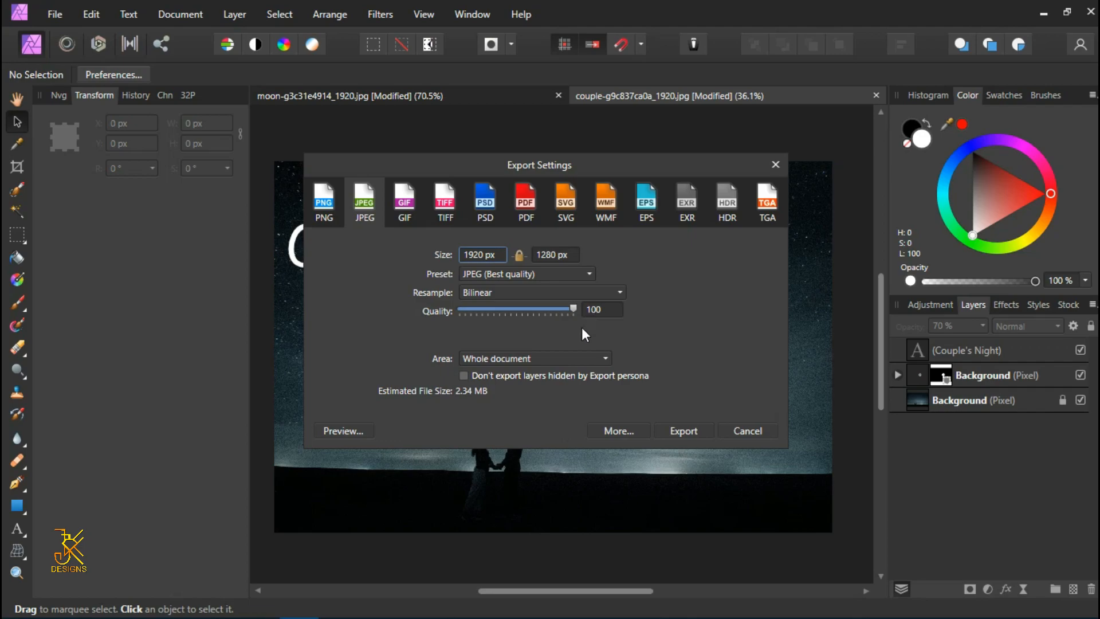
{"action": "double_click", "coordinate": [600, 311]}
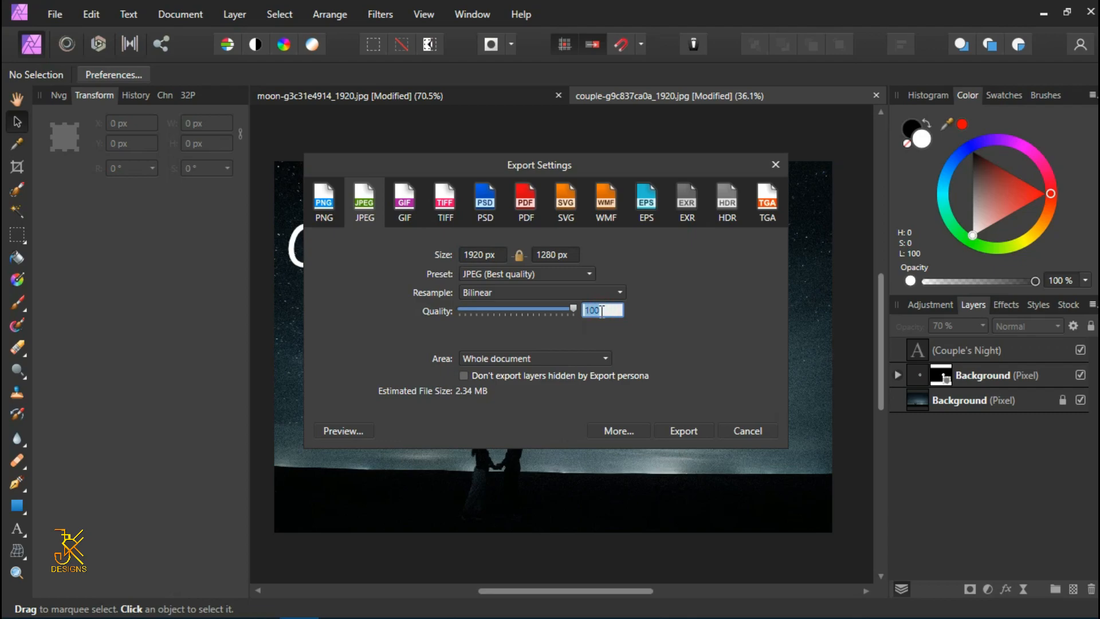
{"action": "type", "text": "90"}
{"action": "key", "text": "Return"}
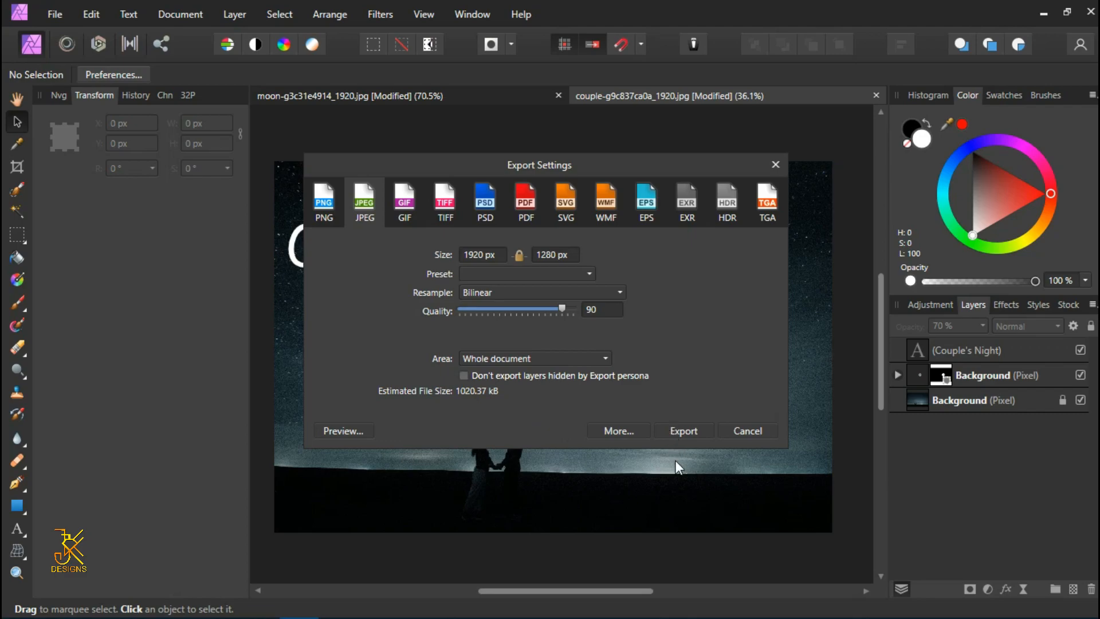
{"action": "left_click", "coordinate": [695, 430]}
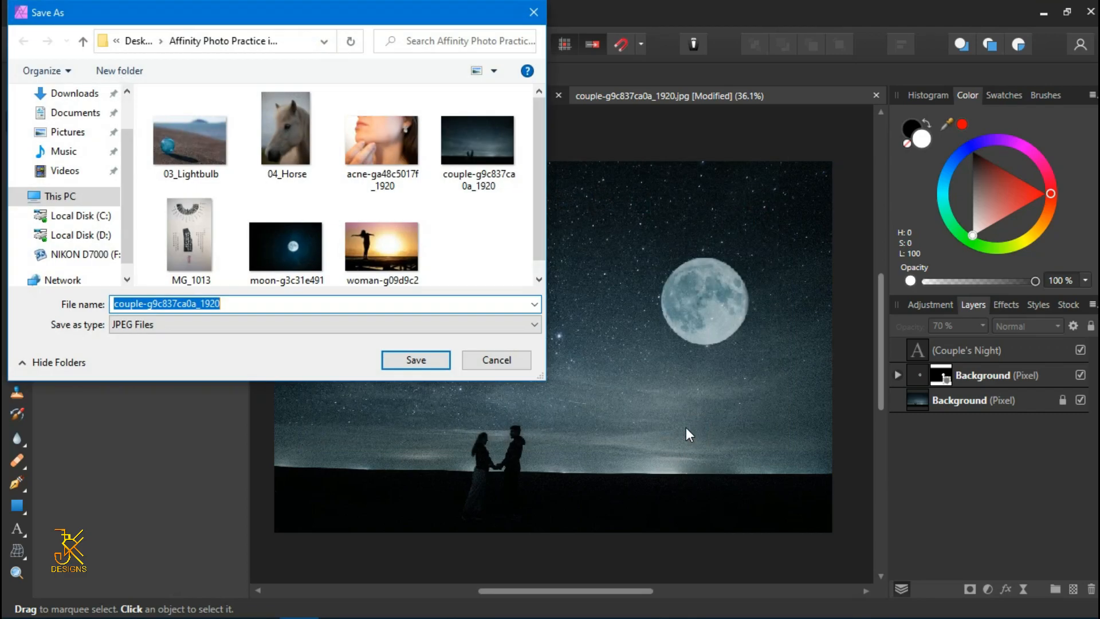